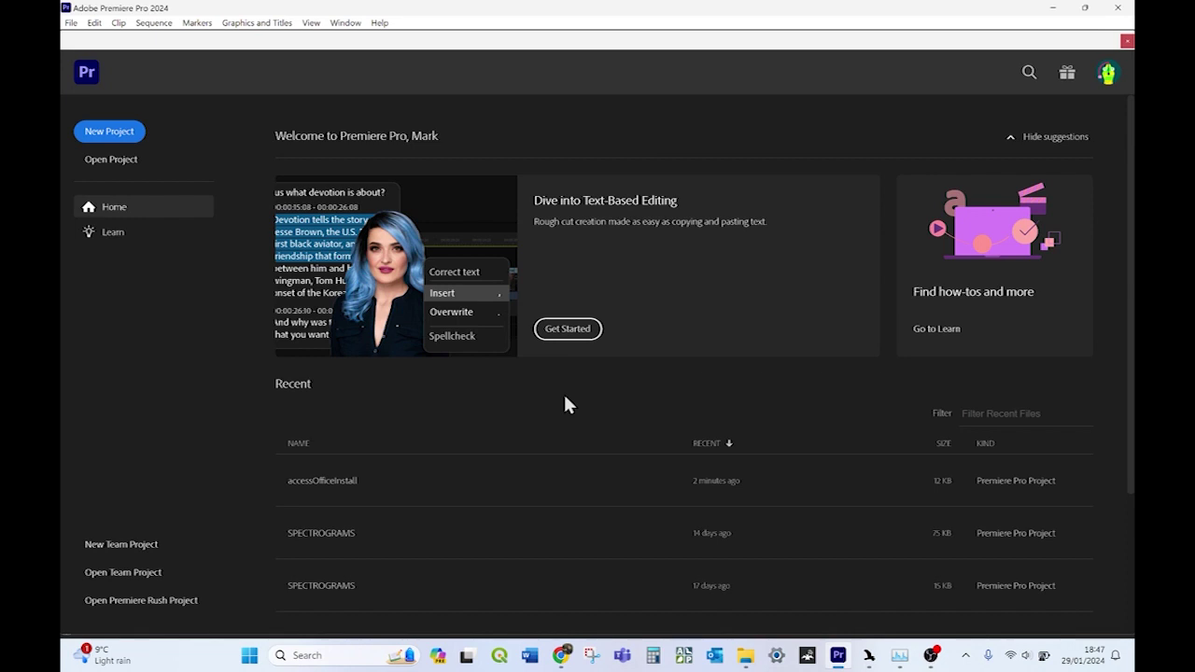
Switch from the VIDEO-PROJECT-TUTORIAL folder window back to Premiere Pro's home screen.
{"action": "mouse_move", "coordinate": [753, 659]}
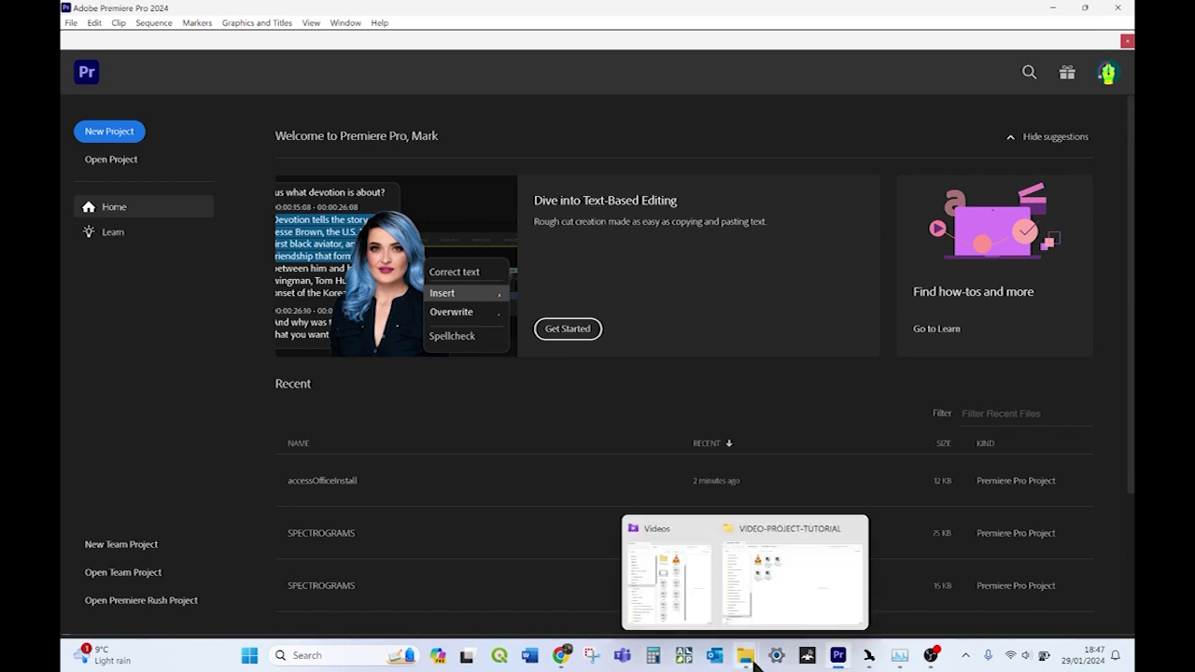
{"action": "left_click", "coordinate": [794, 616]}
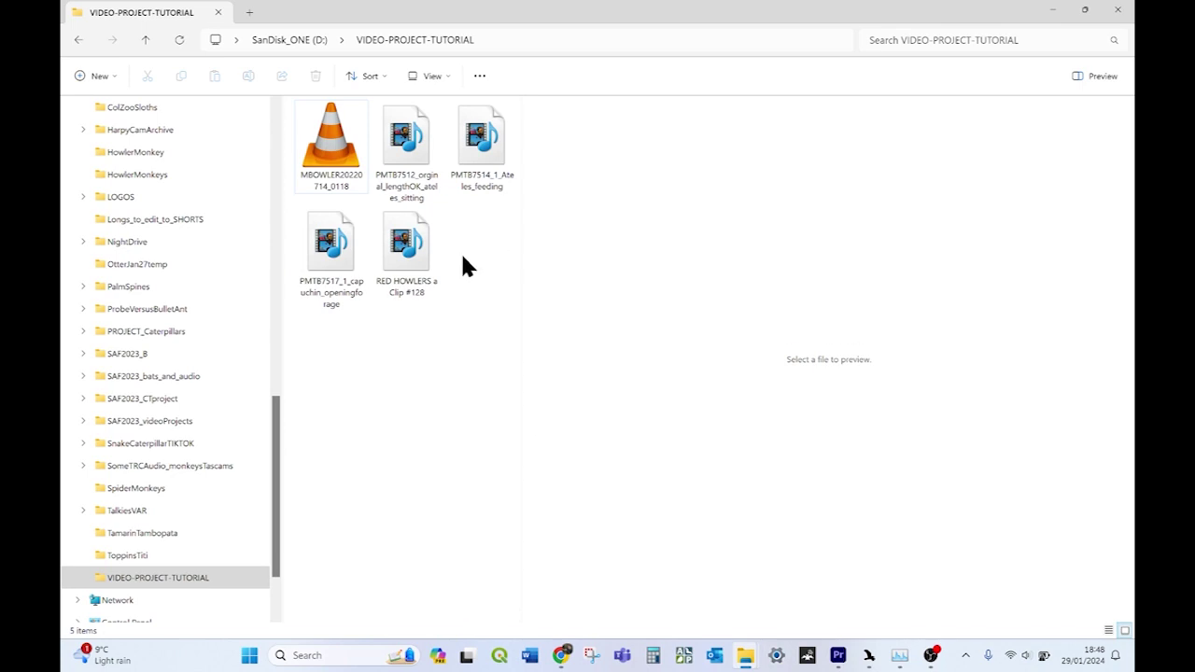
{"action": "left_click", "coordinate": [837, 655]}
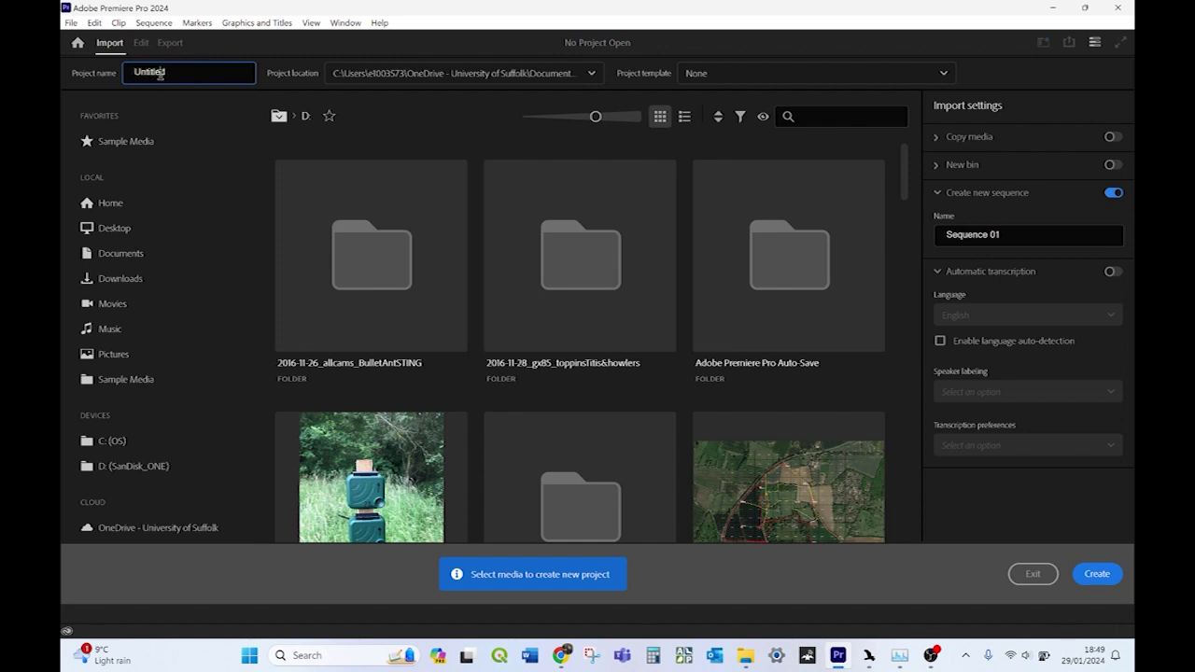
Name the new project AdobePremierTutorial and set its location to D:\VIDEO-PROJECT-TUTORIAL.
{"action": "double_click", "coordinate": [161, 75]}
{"action": "type", "text": "AdobePremierTutorial"}
{"action": "left_click", "coordinate": [558, 74]}
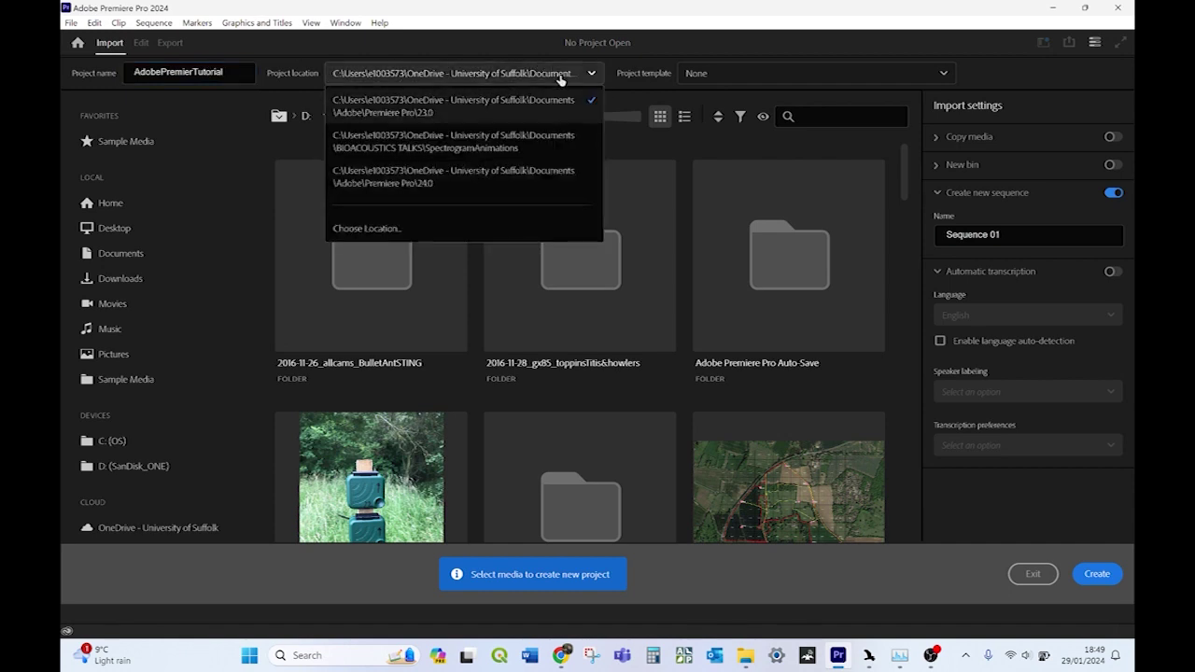
{"action": "left_click", "coordinate": [425, 237]}
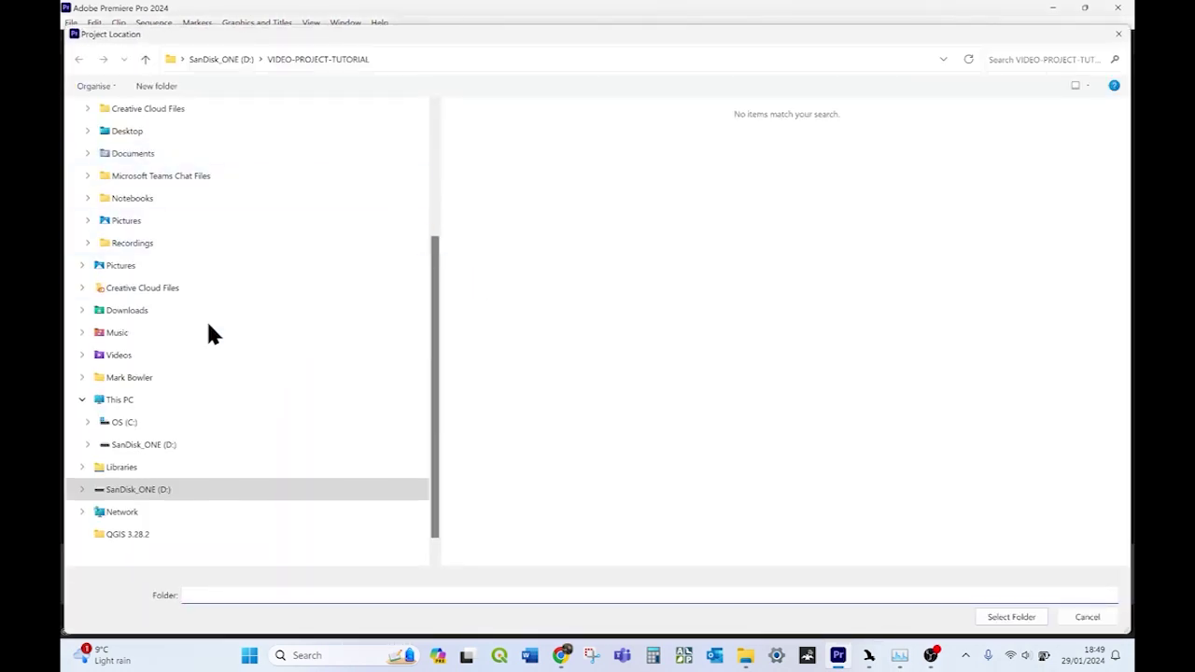
{"action": "left_click", "coordinate": [148, 442]}
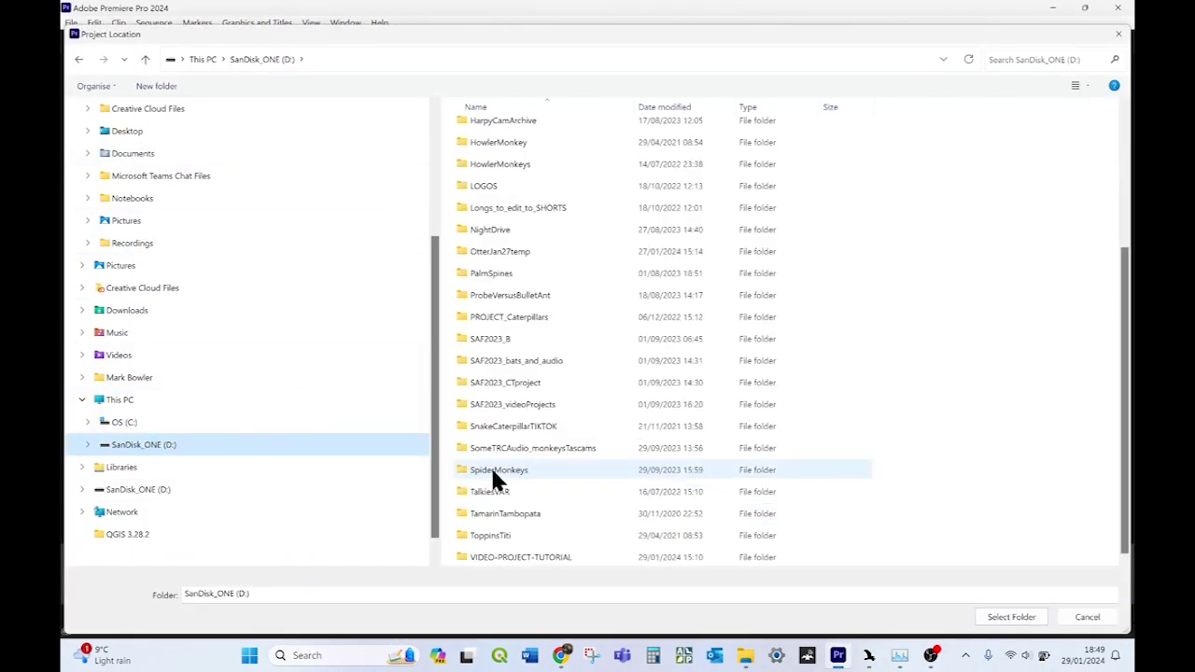
{"action": "left_click", "coordinate": [495, 558]}
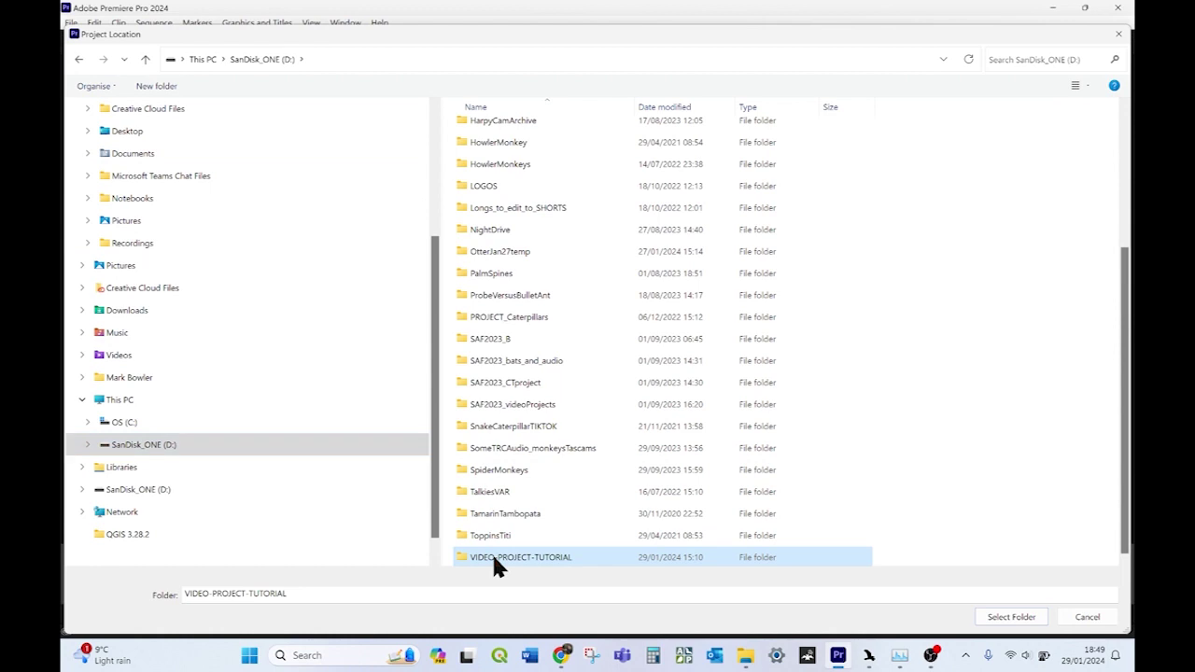
{"action": "left_click", "coordinate": [994, 620]}
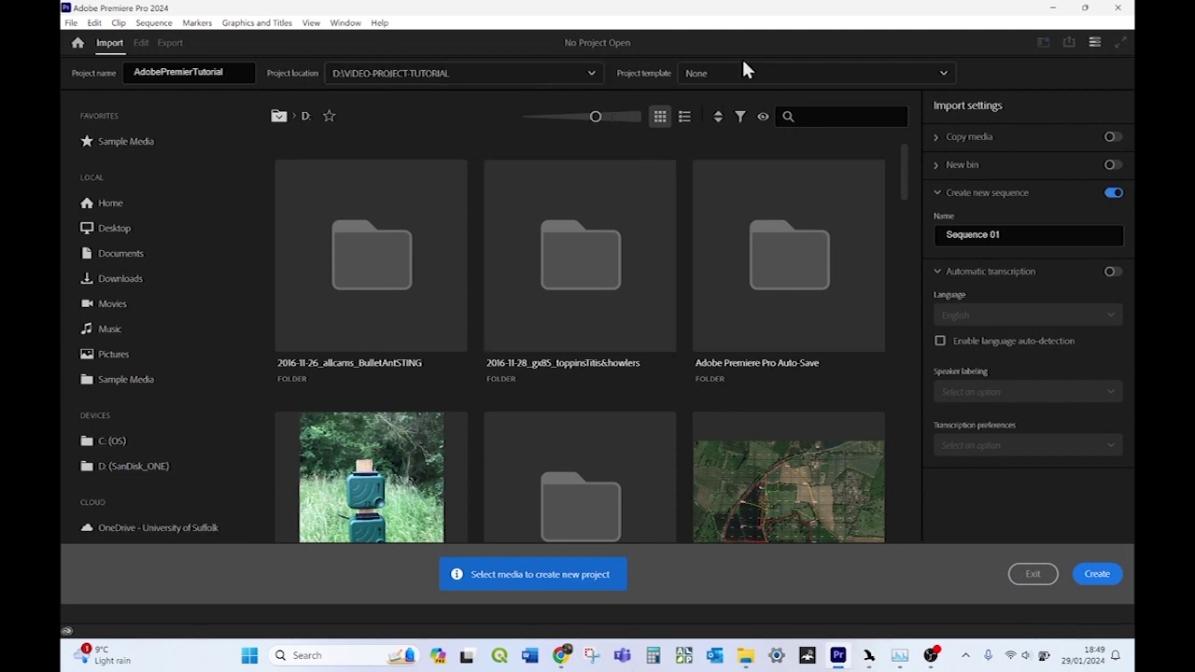
Create the project and dock the Timeline panel in the lower right area.
{"action": "left_click", "coordinate": [1097, 576]}
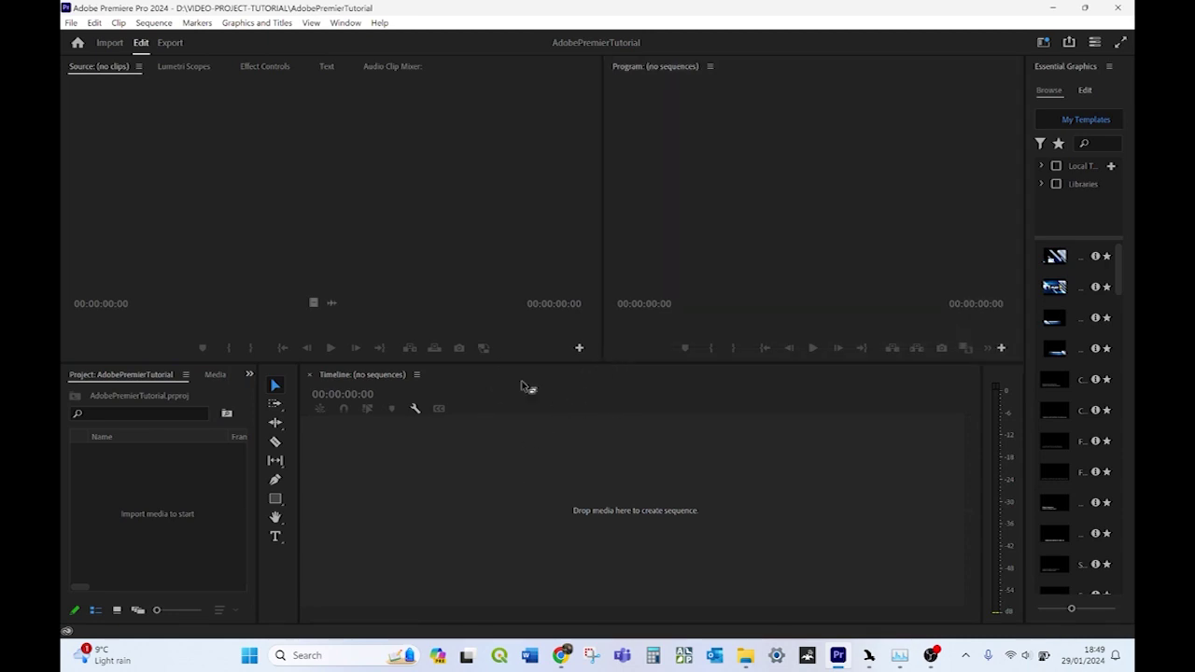
{"action": "left_click_drag", "start_coordinate": [528, 355], "coordinate": [591, 311]}
{"action": "left_click_drag", "start_coordinate": [481, 77], "coordinate": [315, 483]}
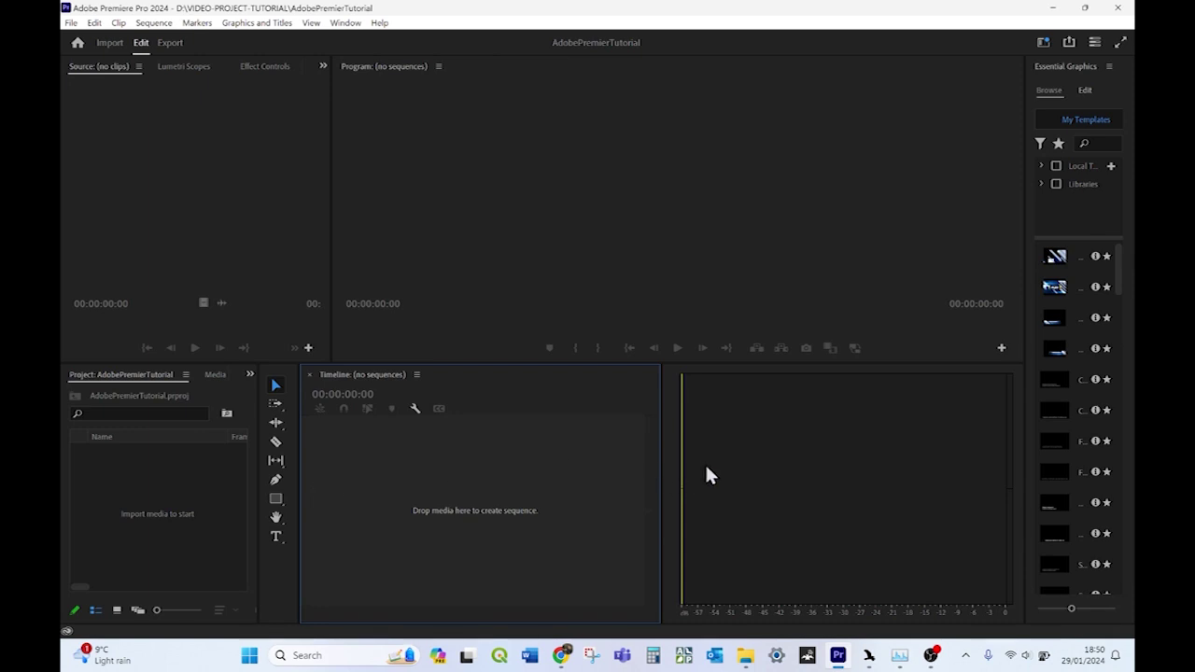
Move the audio meters beside the Program monitor and adjust their panel width.
{"action": "left_click", "coordinate": [725, 484]}
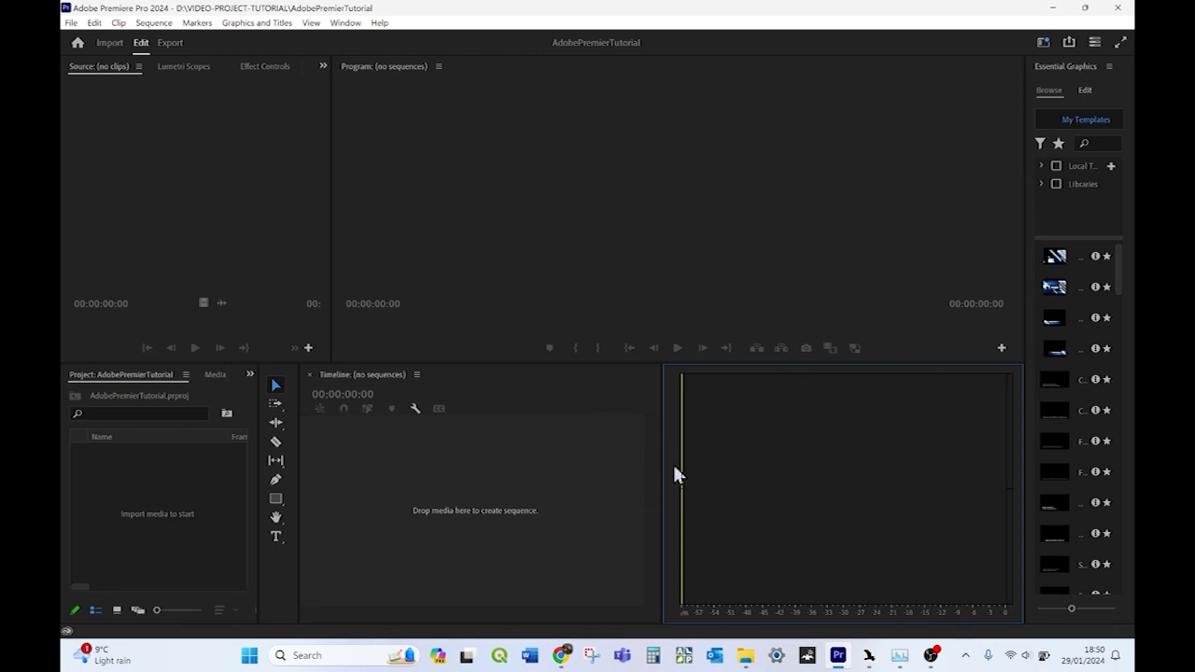
{"action": "left_click_drag", "start_coordinate": [669, 483], "coordinate": [1019, 192]}
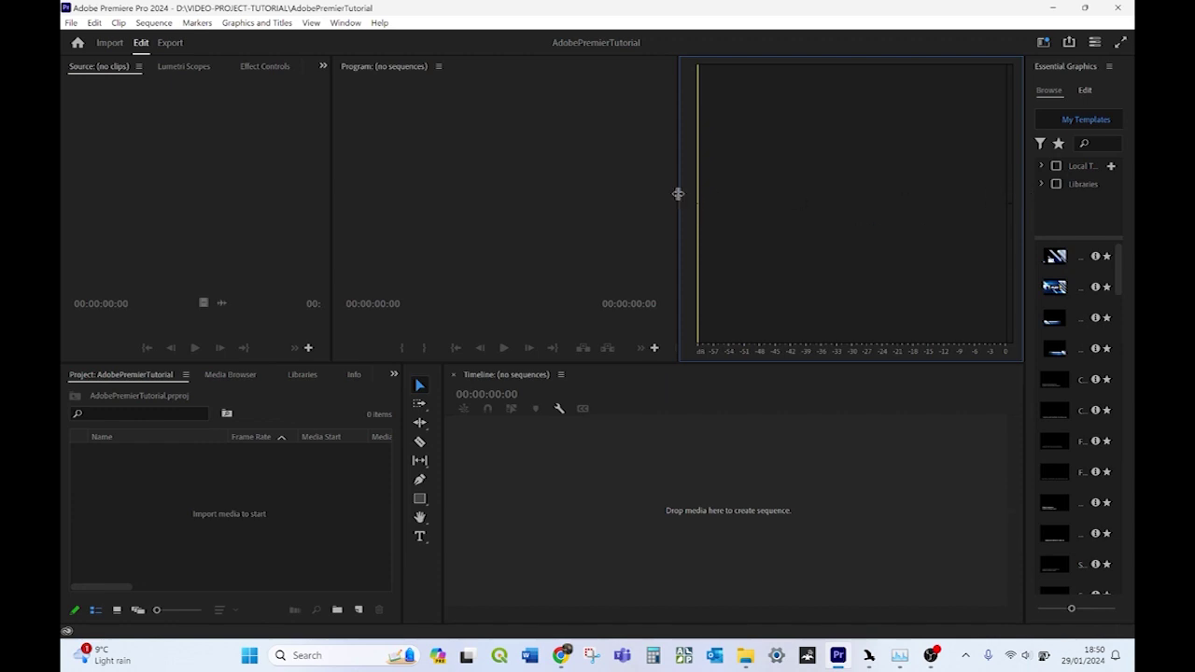
{"action": "left_click_drag", "start_coordinate": [678, 195], "coordinate": [948, 303]}
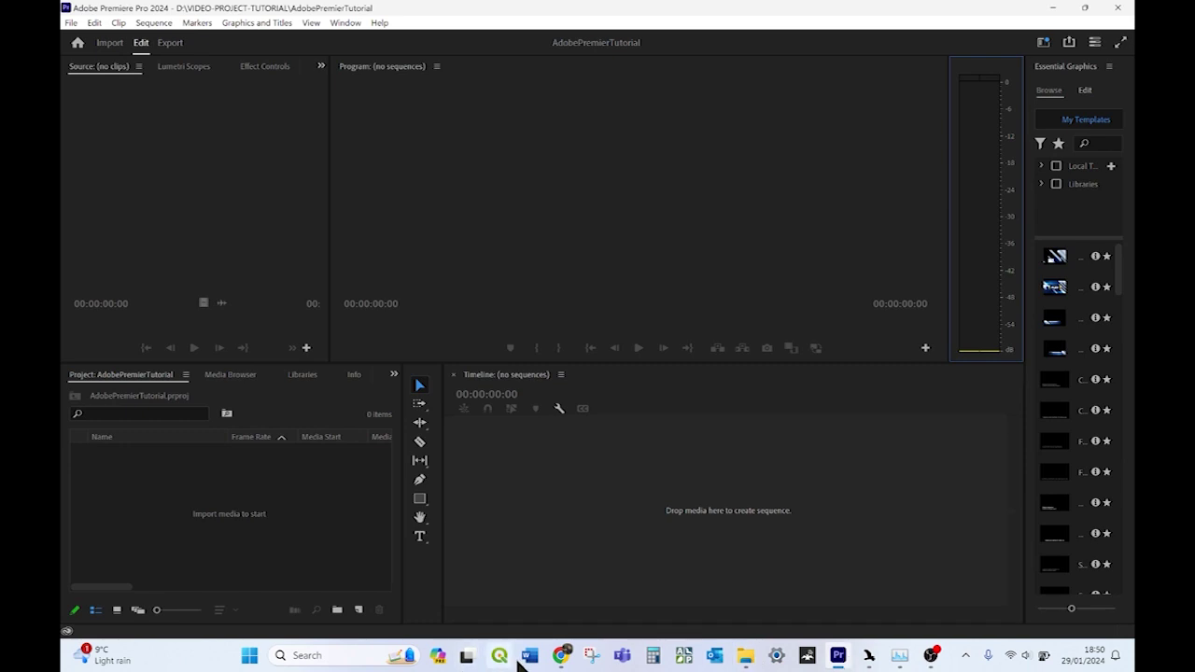
Drag the five media files from the VIDEO-PROJECT-TUTORIAL Explorer window into the Project panel, then minimise Explorer.
{"action": "mouse_move", "coordinate": [744, 661]}
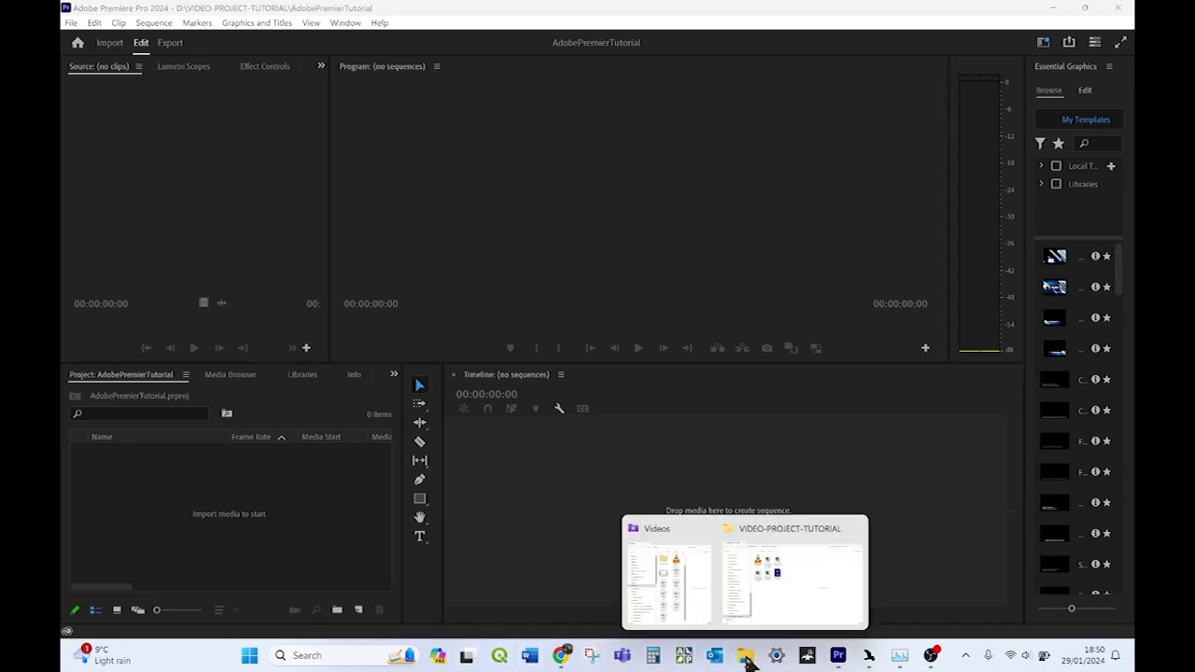
{"action": "left_click", "coordinate": [811, 522]}
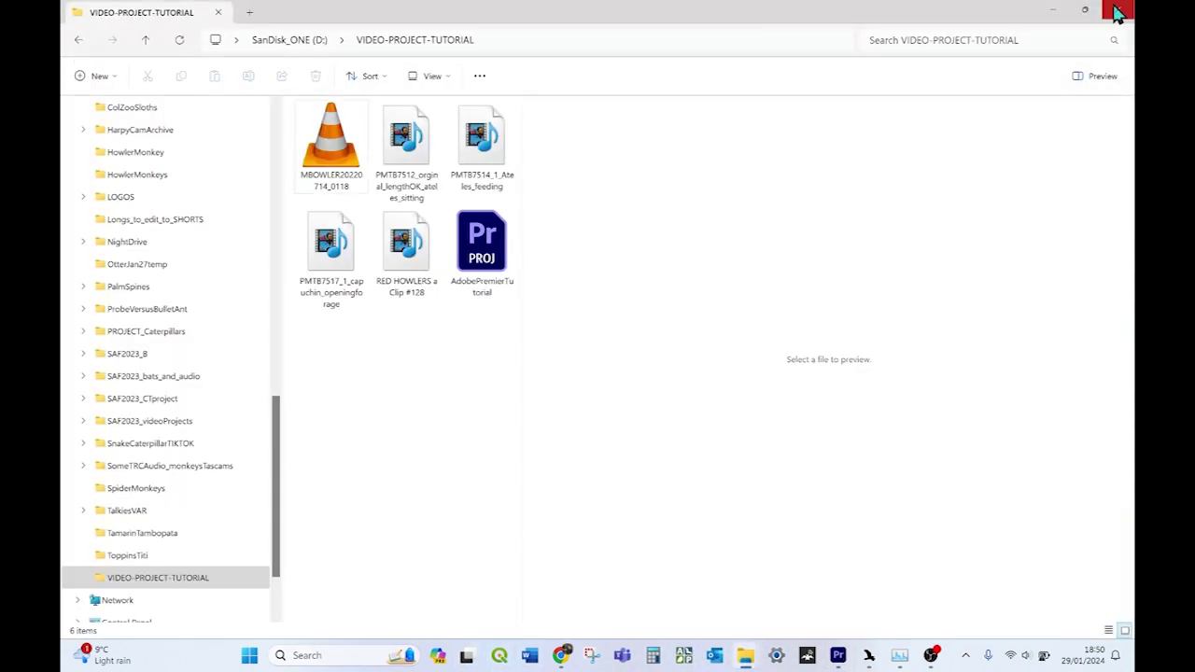
{"action": "left_click", "coordinate": [1085, 10]}
{"action": "left_click_drag", "start_coordinate": [611, 17], "coordinate": [929, 82]}
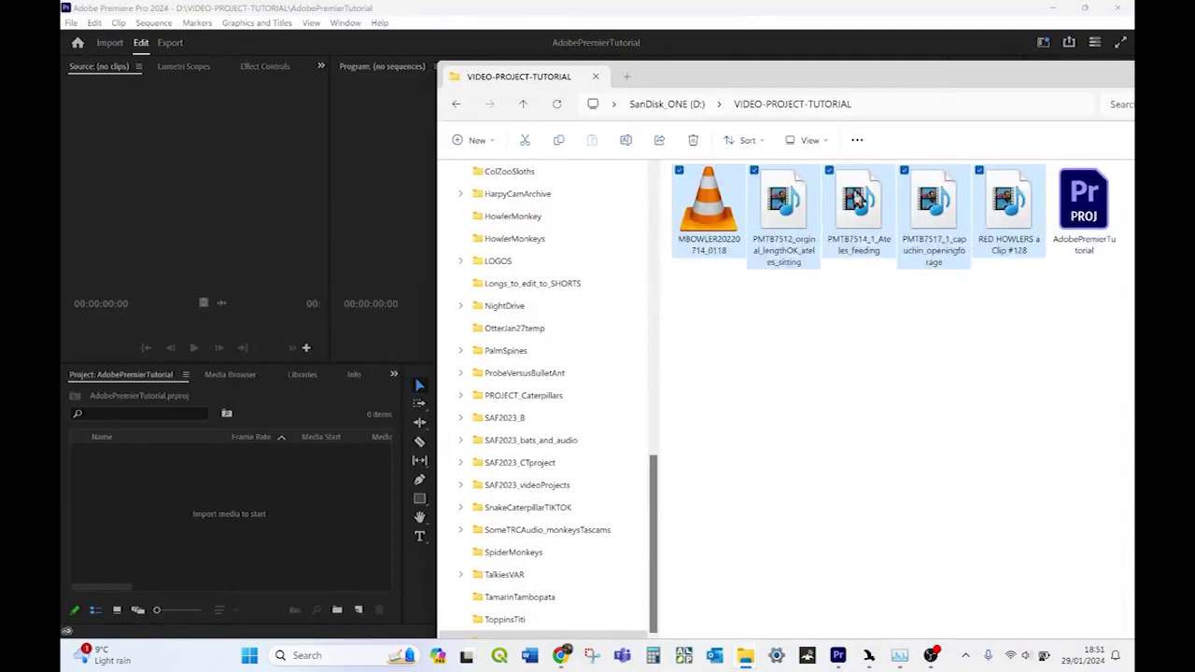
{"action": "left_click_drag", "start_coordinate": [779, 207], "coordinate": [190, 549]}
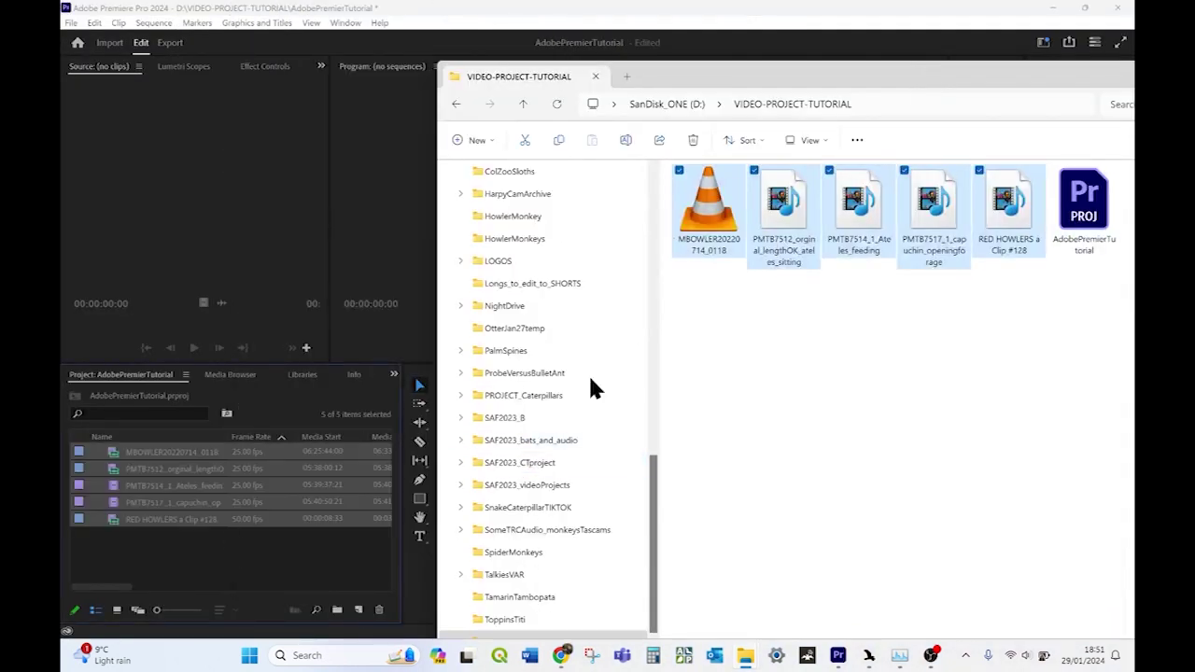
{"action": "left_click_drag", "start_coordinate": [1049, 78], "coordinate": [1096, 114]}
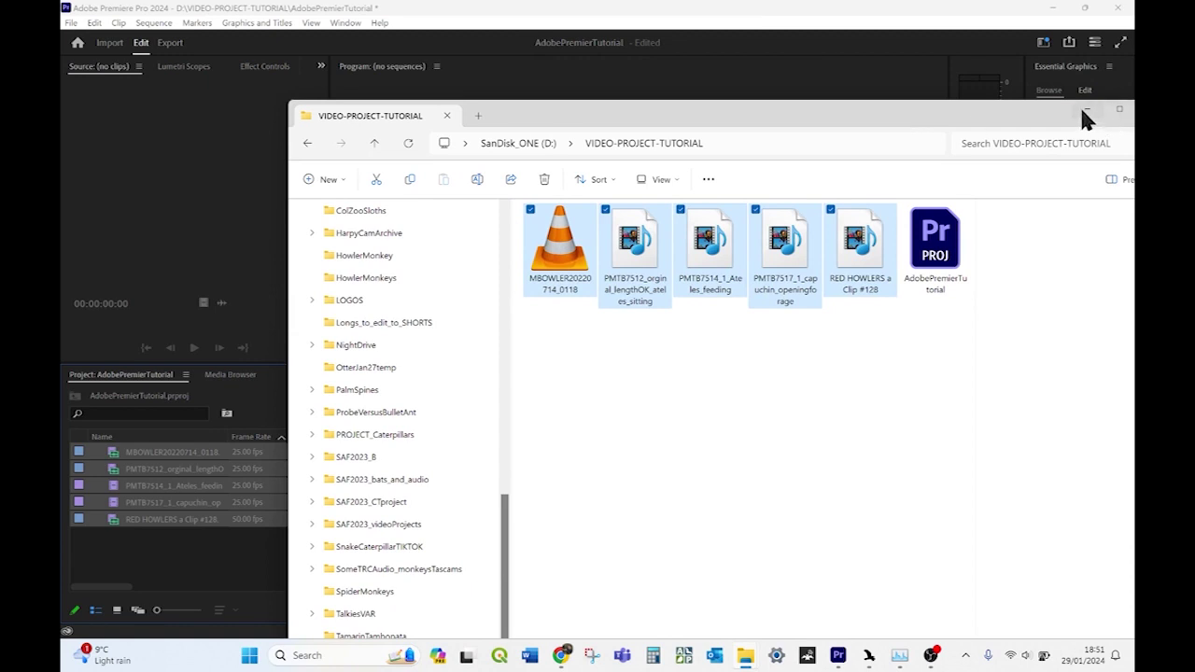
{"action": "left_click", "coordinate": [1079, 105]}
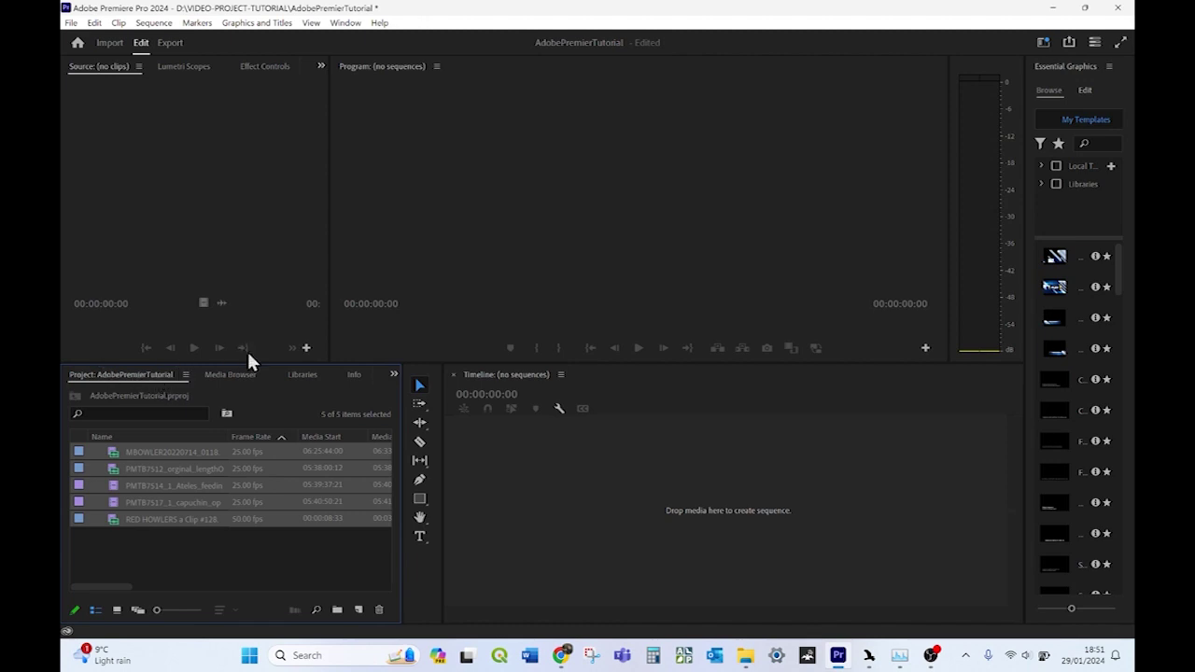
Heighten the Project/Timeline panels and check clip info: four at 25 fps, one 1280×720 at 50 fps.
{"action": "left_click_drag", "start_coordinate": [250, 363], "coordinate": [269, 245]}
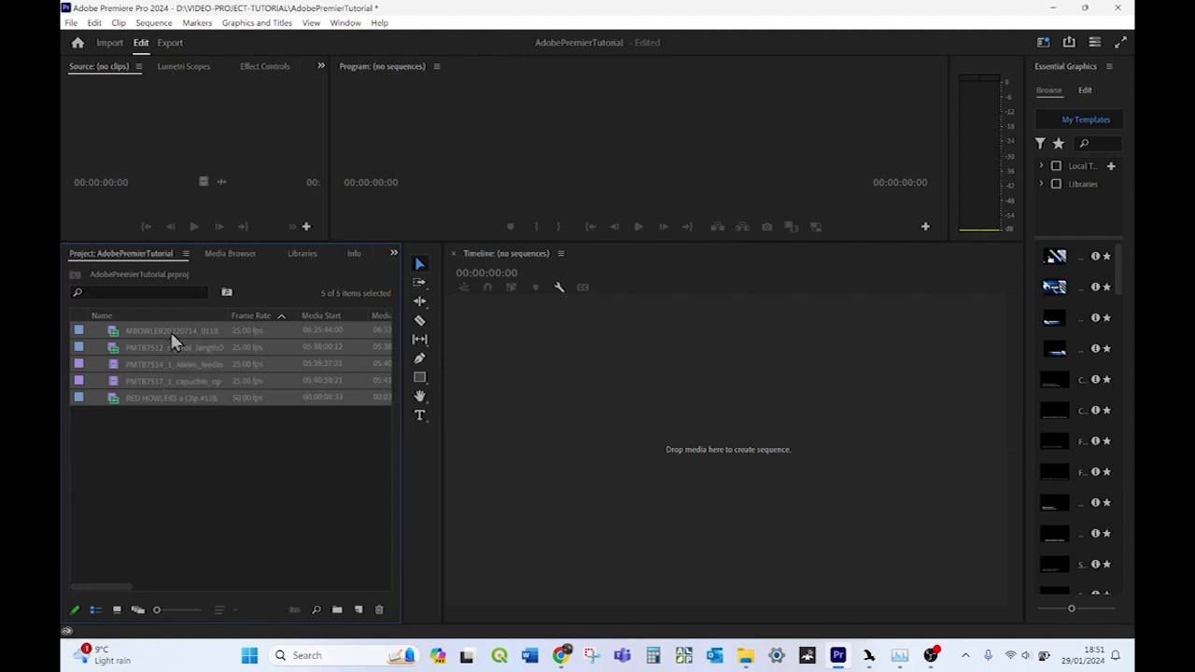
{"action": "mouse_move", "coordinate": [172, 340]}
{"action": "mouse_move", "coordinate": [187, 332]}
{"action": "mouse_move", "coordinate": [168, 411]}
{"action": "left_click", "coordinate": [188, 494]}
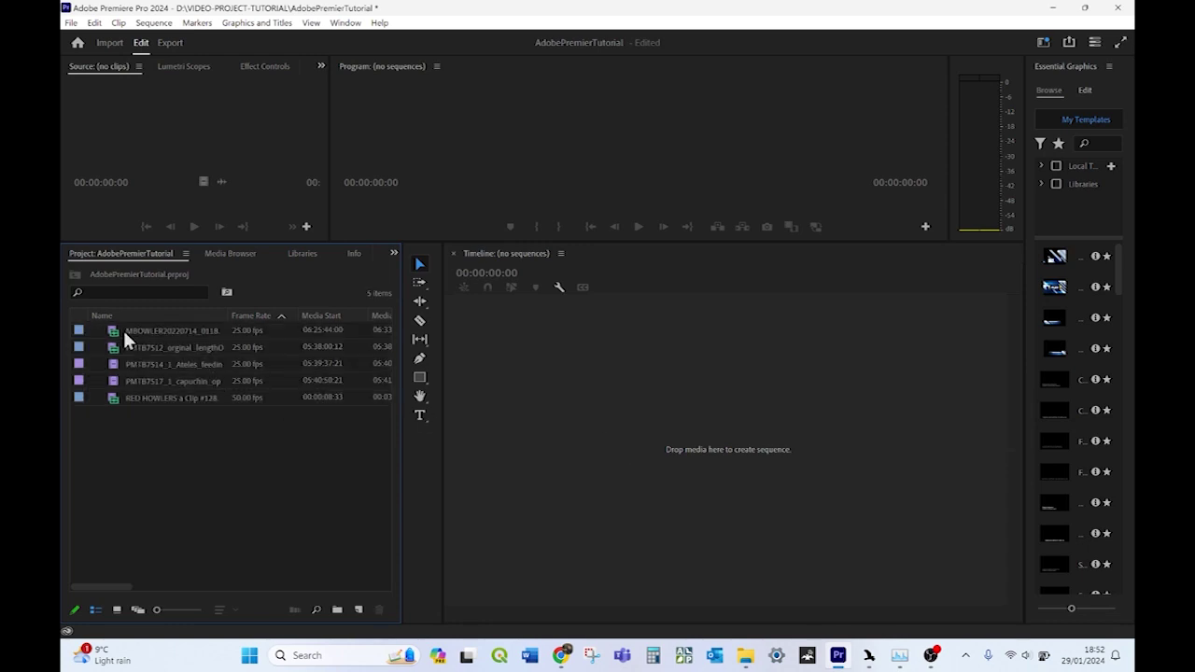
Load MBOWLER20220714_0118 into the Source monitor and enlarge the monitor.
{"action": "left_click", "coordinate": [122, 328]}
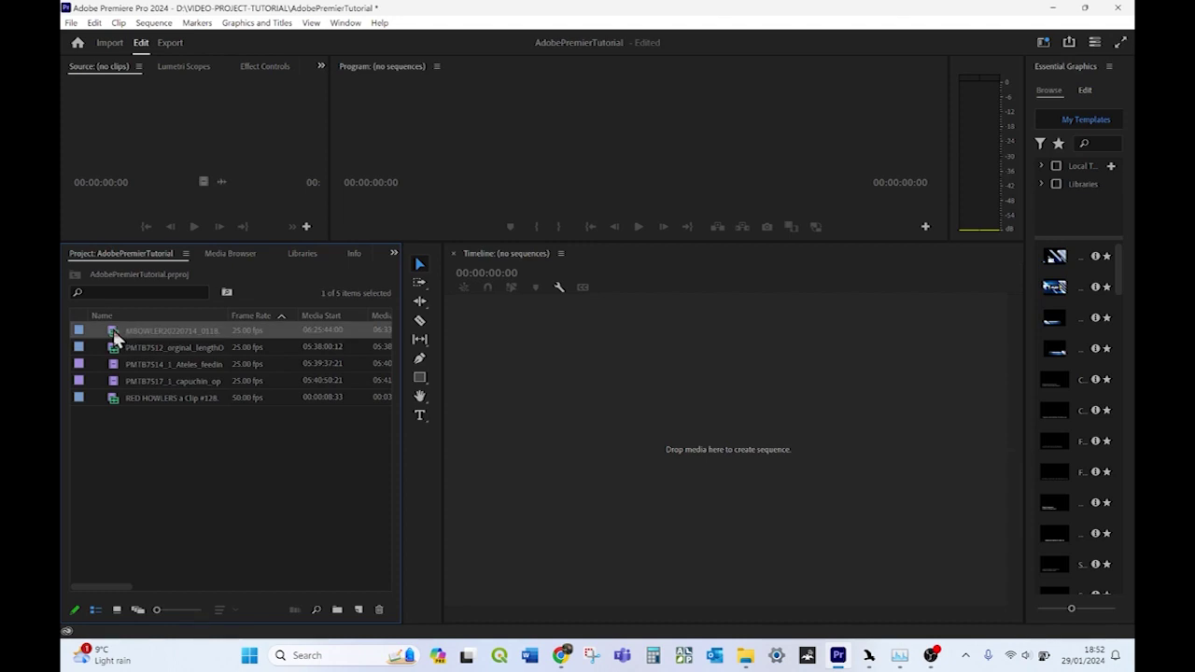
{"action": "double_click", "coordinate": [112, 335]}
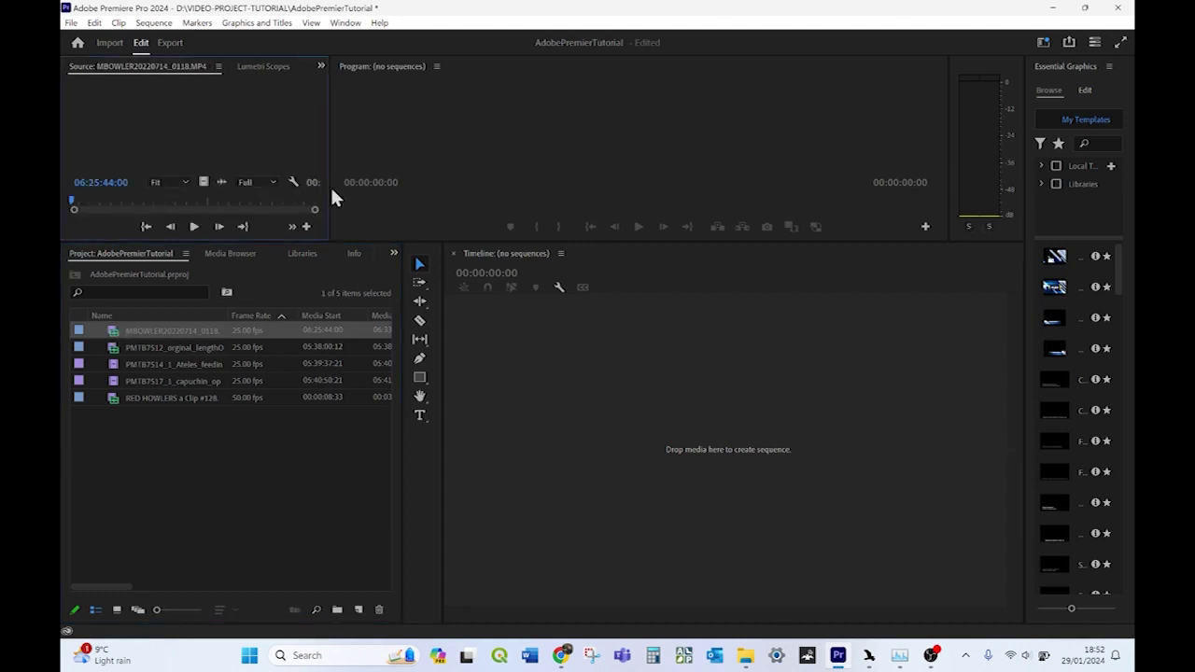
{"action": "left_click_drag", "start_coordinate": [329, 181], "coordinate": [477, 182]}
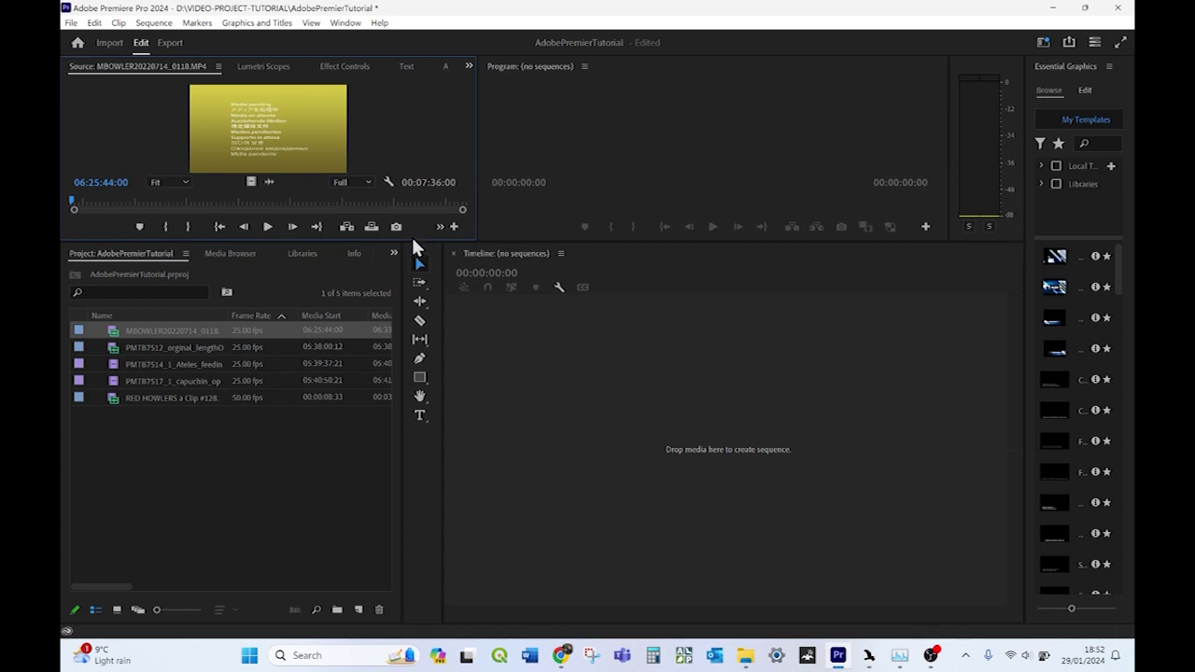
{"action": "left_click_drag", "start_coordinate": [414, 240], "coordinate": [413, 306]}
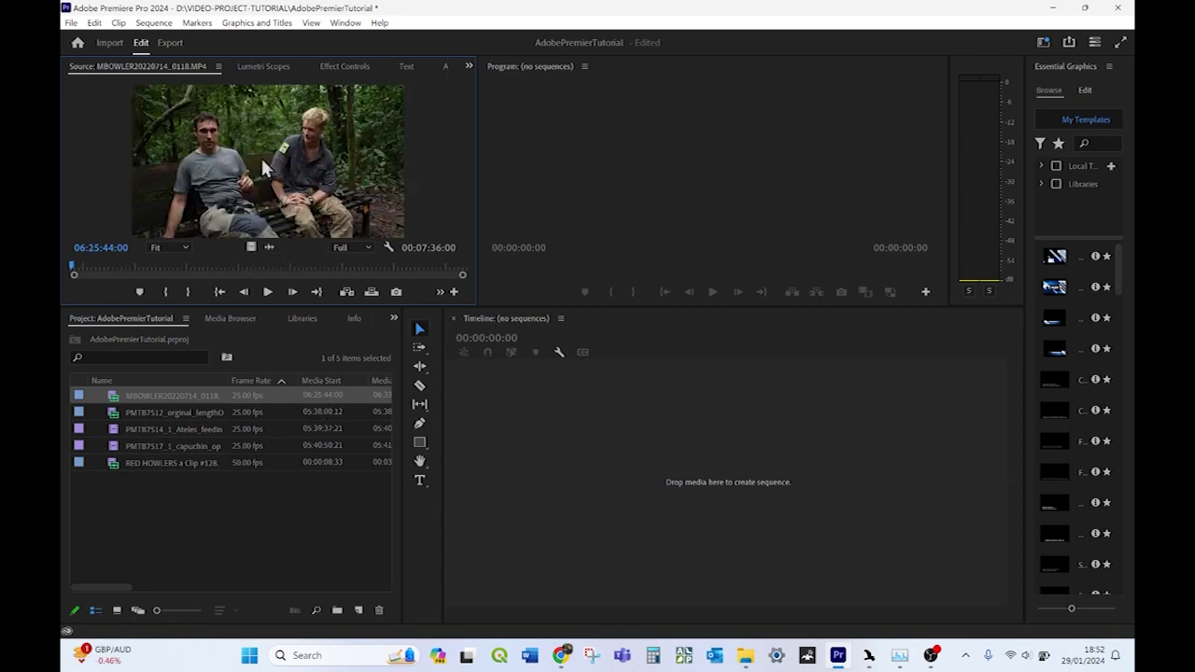
{"action": "left_click_drag", "start_coordinate": [259, 163], "coordinate": [502, 479]}
Mark the In point at 06:25:48:22 and the Out point near the clip's end.
{"action": "left_click_drag", "start_coordinate": [146, 264], "coordinate": [73, 266]}
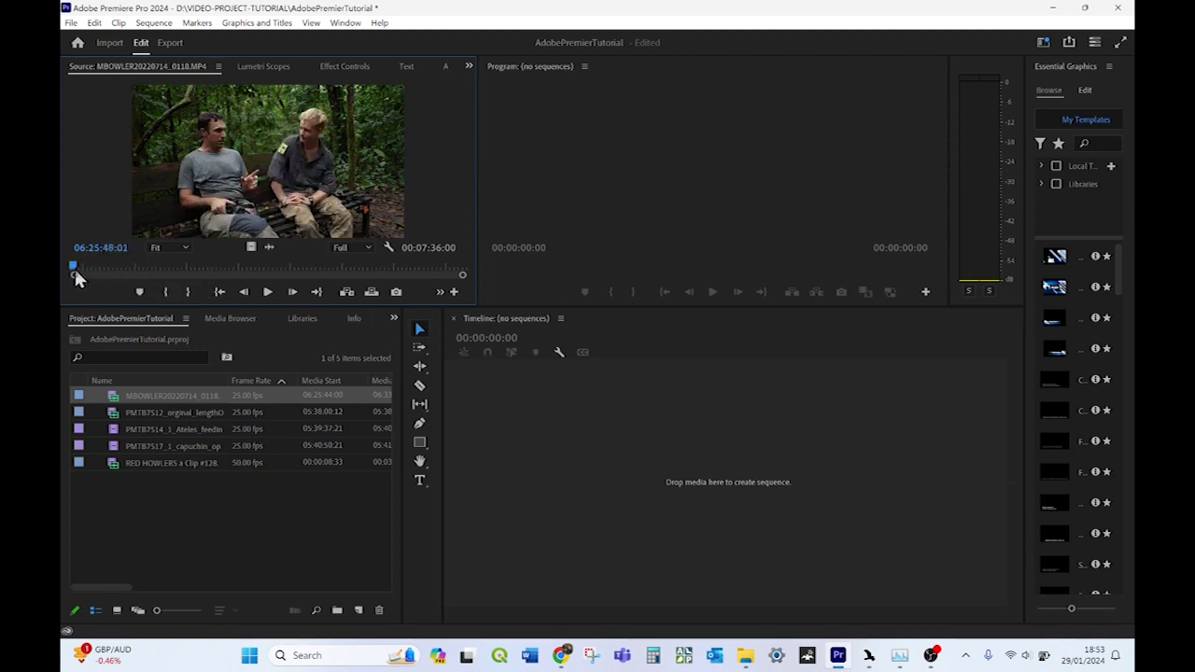
{"action": "left_click", "coordinate": [167, 293]}
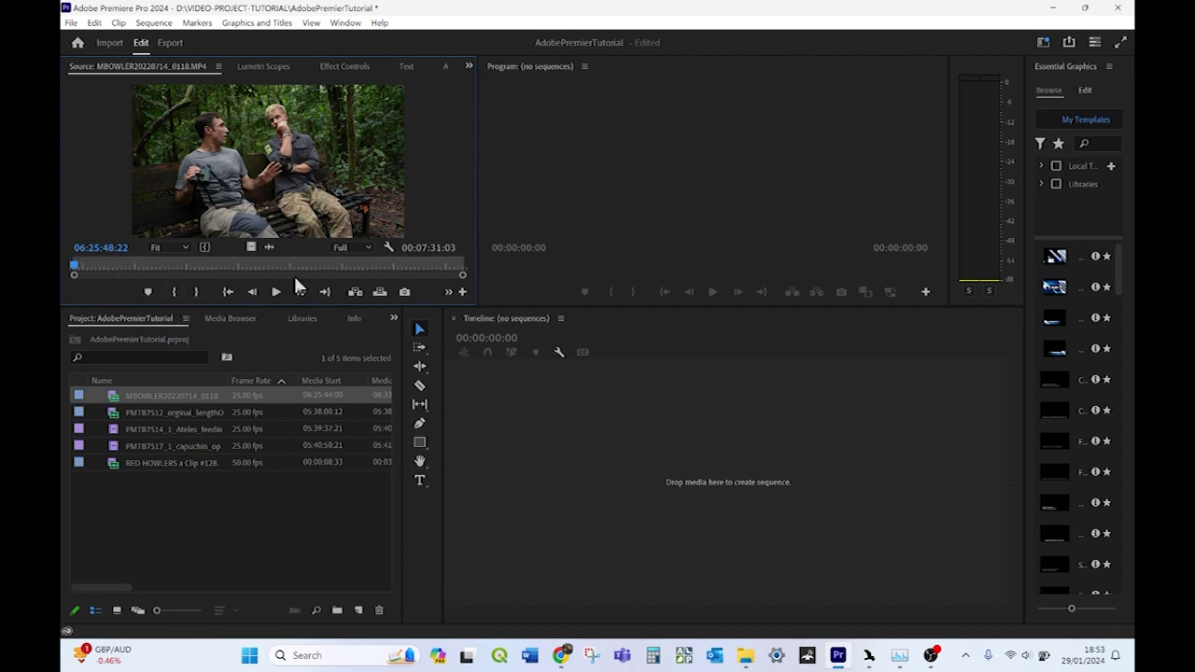
{"action": "left_click_drag", "start_coordinate": [376, 266], "coordinate": [447, 266]}
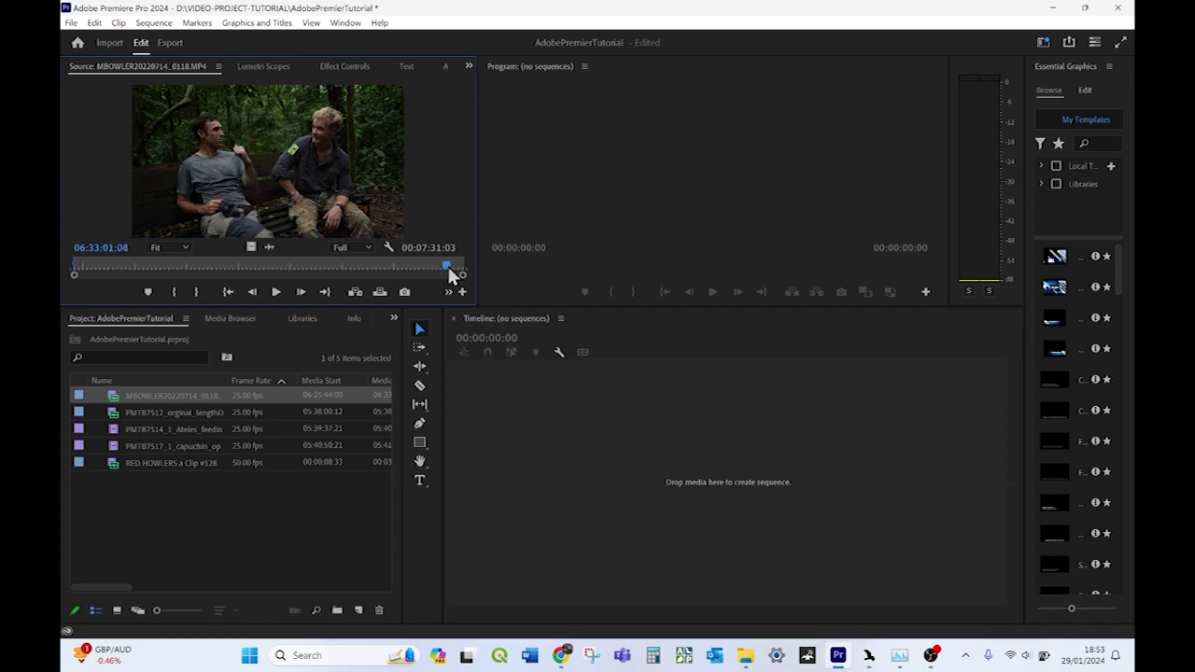
{"action": "left_click", "coordinate": [197, 292]}
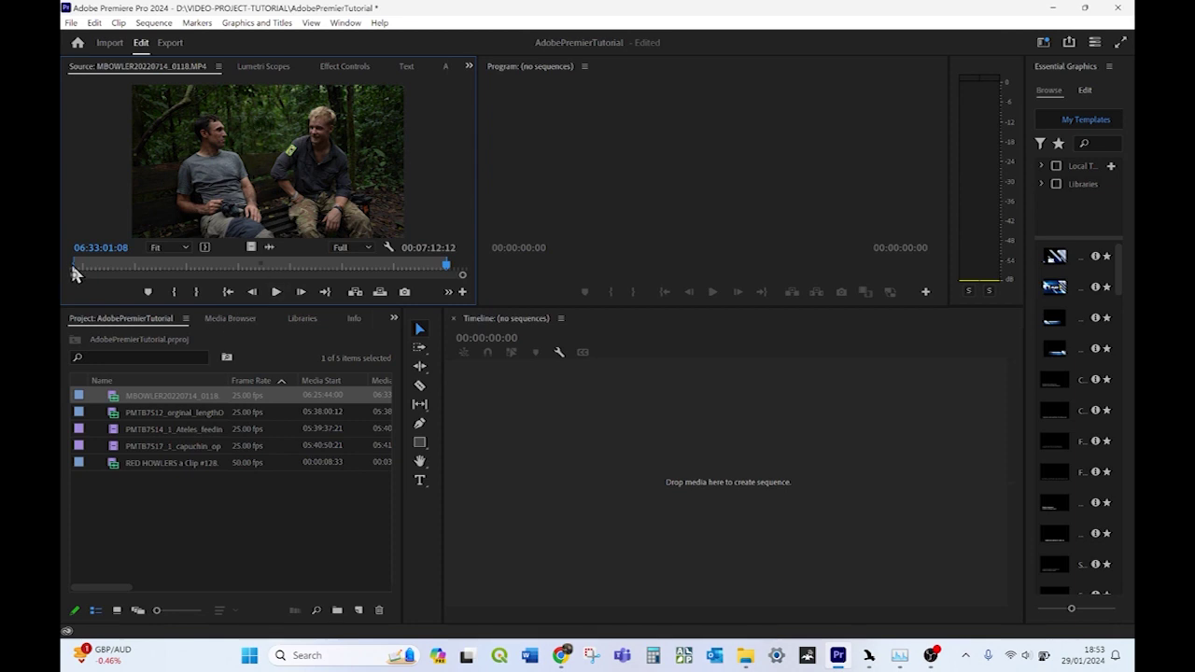
Extend the clip to 00:07:17:09, drop it into a new MBOWLER20220714_0118 sequence, and play it.
{"action": "left_click_drag", "start_coordinate": [73, 267], "coordinate": [62, 262]}
{"action": "left_click_drag", "start_coordinate": [438, 385], "coordinate": [523, 476]}
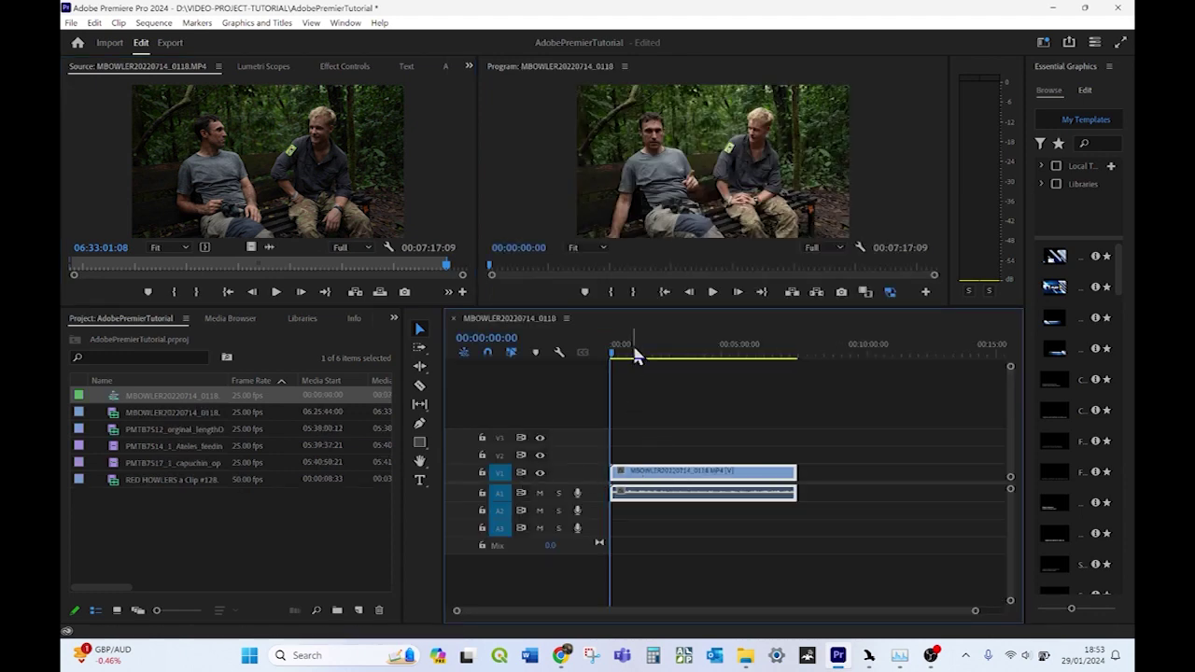
{"action": "left_click_drag", "start_coordinate": [638, 351], "coordinate": [598, 350]}
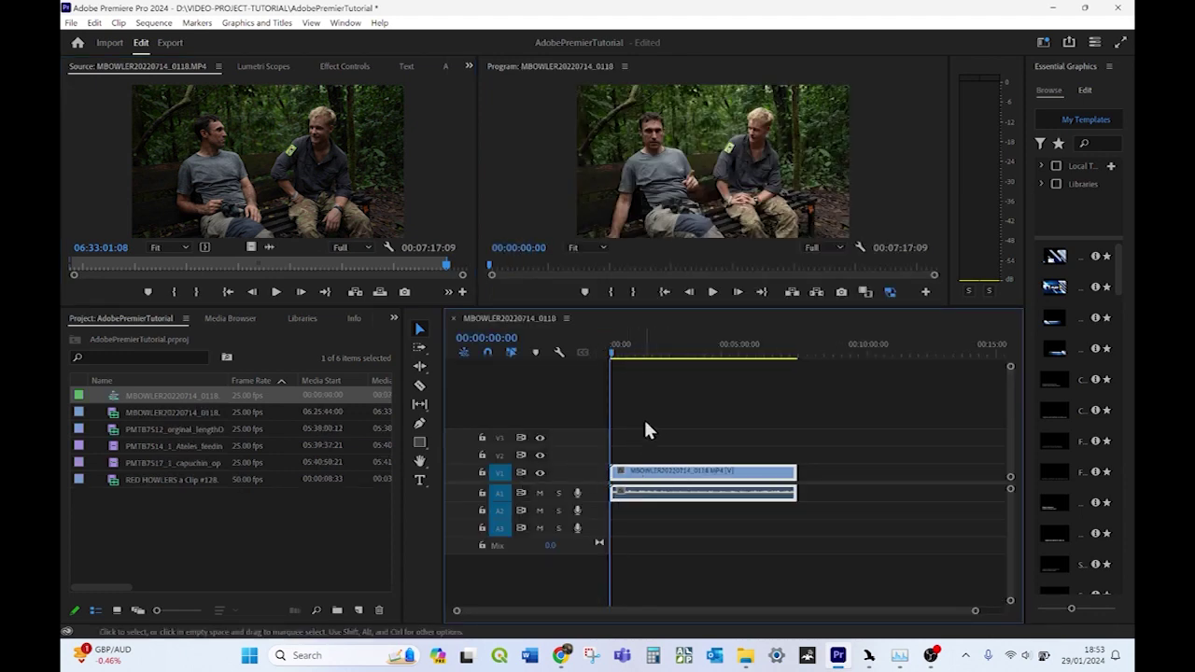
{"action": "left_click", "coordinate": [711, 293]}
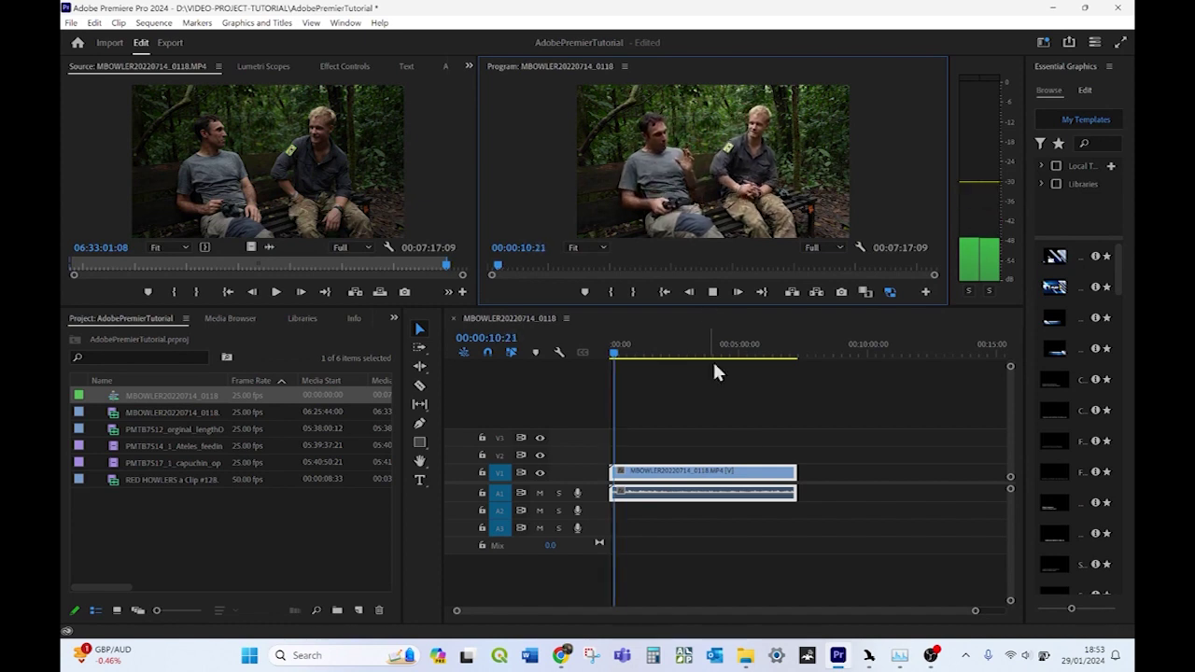
Trim about 29 seconds off the interview's end and preview, stopping at 00:00:39:08.
{"action": "left_click_drag", "start_coordinate": [747, 480], "coordinate": [831, 487]}
{"action": "key", "text": "ctrl+z"}
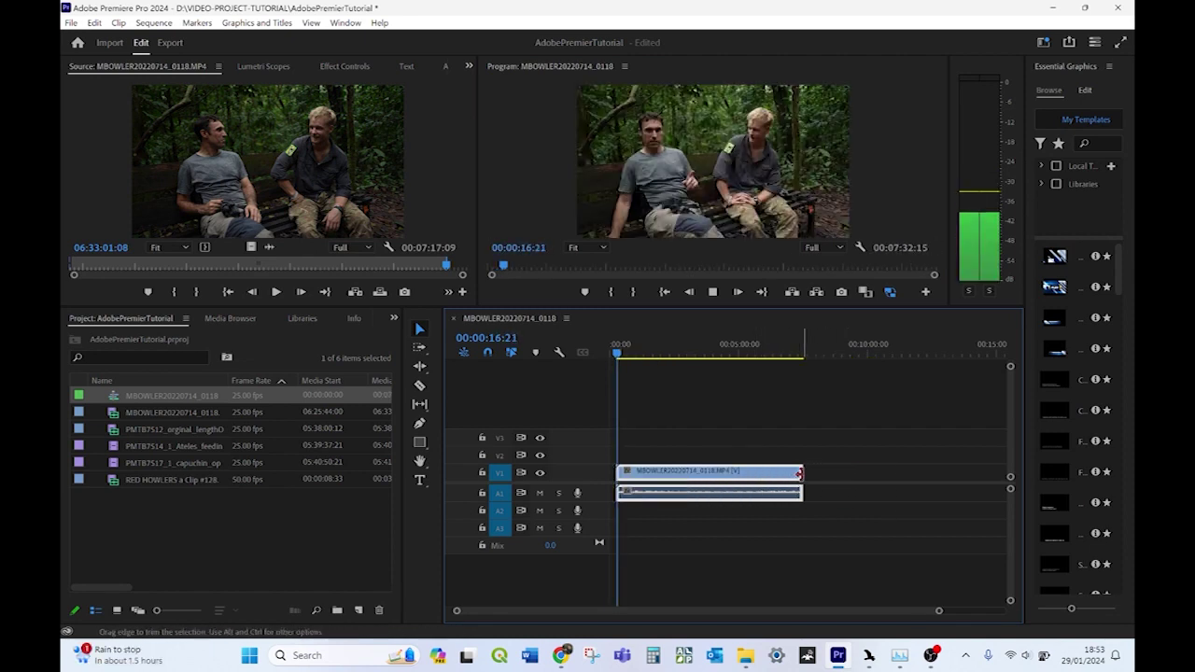
{"action": "left_click_drag", "start_coordinate": [799, 474], "coordinate": [722, 483]}
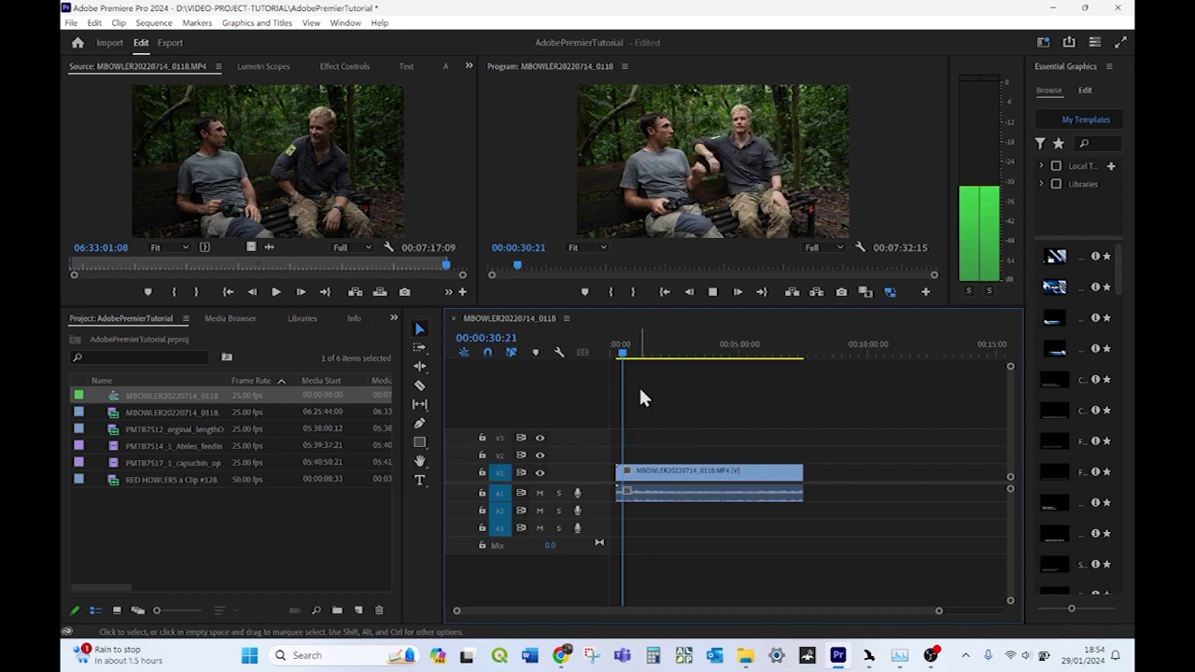
{"action": "key", "text": "space"}
{"action": "key", "text": "space"}
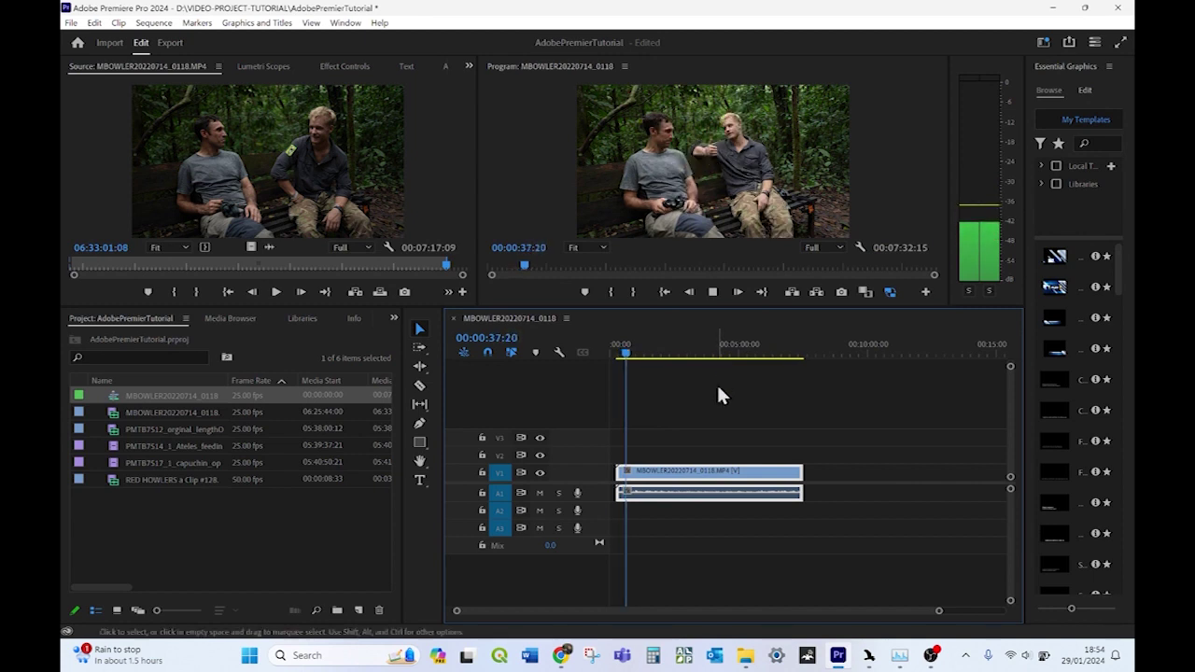
{"action": "key", "text": "space"}
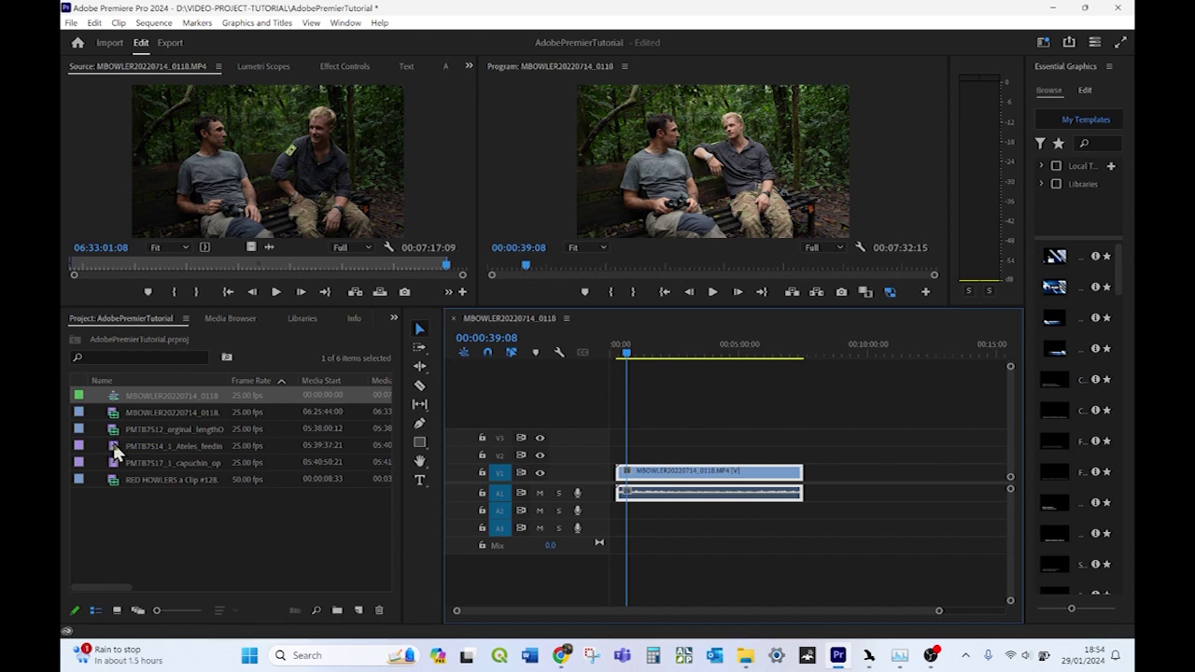
Put the Ateles feeding clip on V2 and place RED HOWLERS a Clip #128.mov after the interview.
{"action": "left_click_drag", "start_coordinate": [114, 447], "coordinate": [631, 455]}
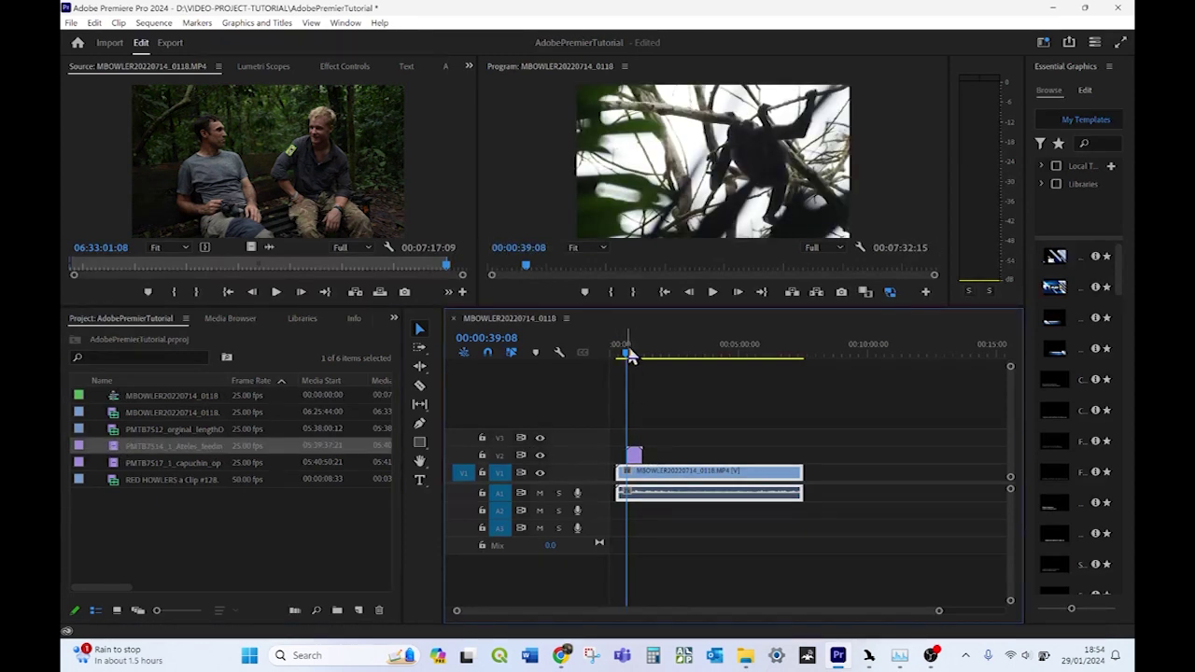
{"action": "left_click_drag", "start_coordinate": [628, 358], "coordinate": [649, 352]}
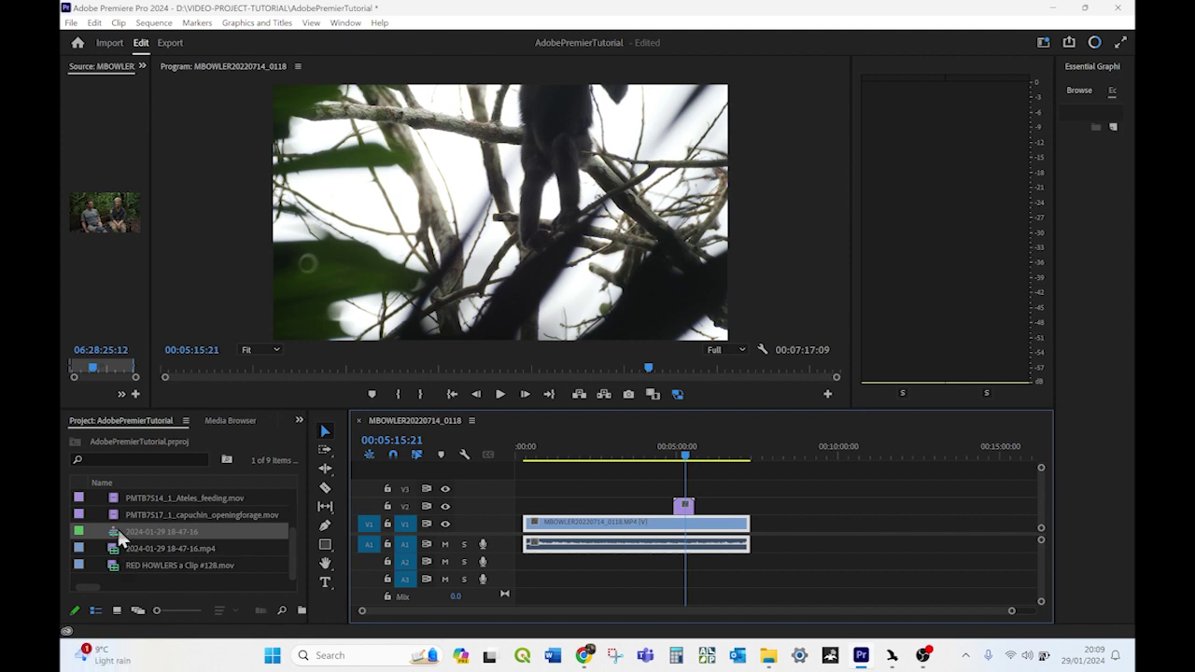
{"action": "mouse_move", "coordinate": [117, 528]}
{"action": "left_click_drag", "start_coordinate": [110, 565], "coordinate": [726, 507]}
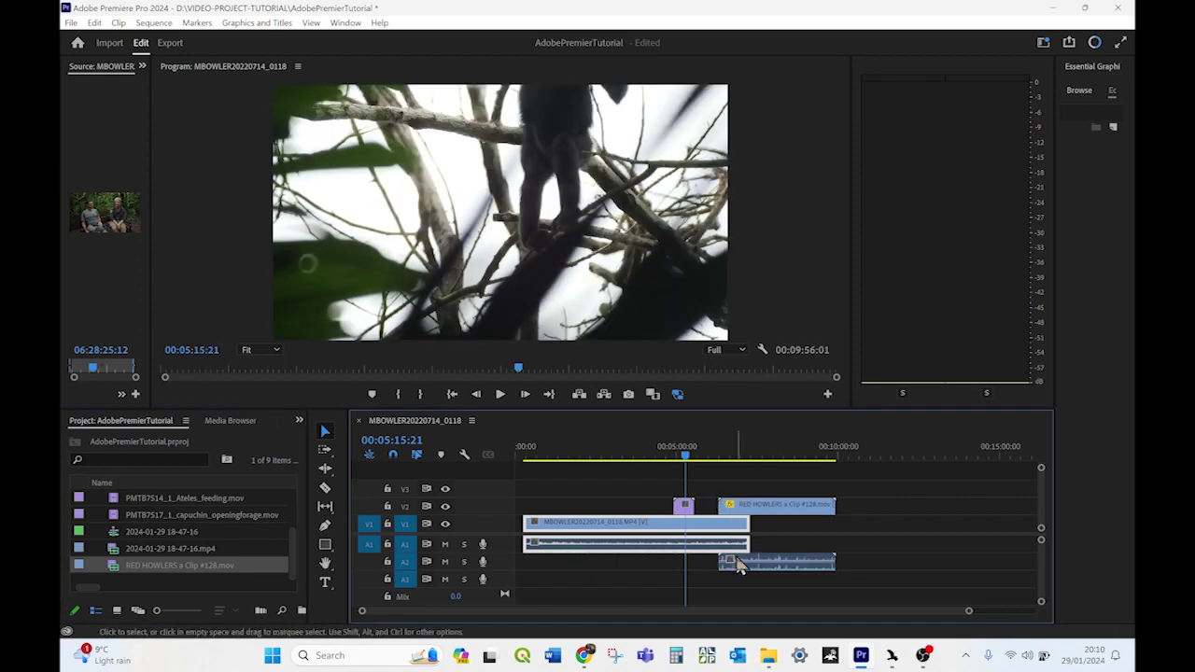
{"action": "left_click", "coordinate": [727, 457]}
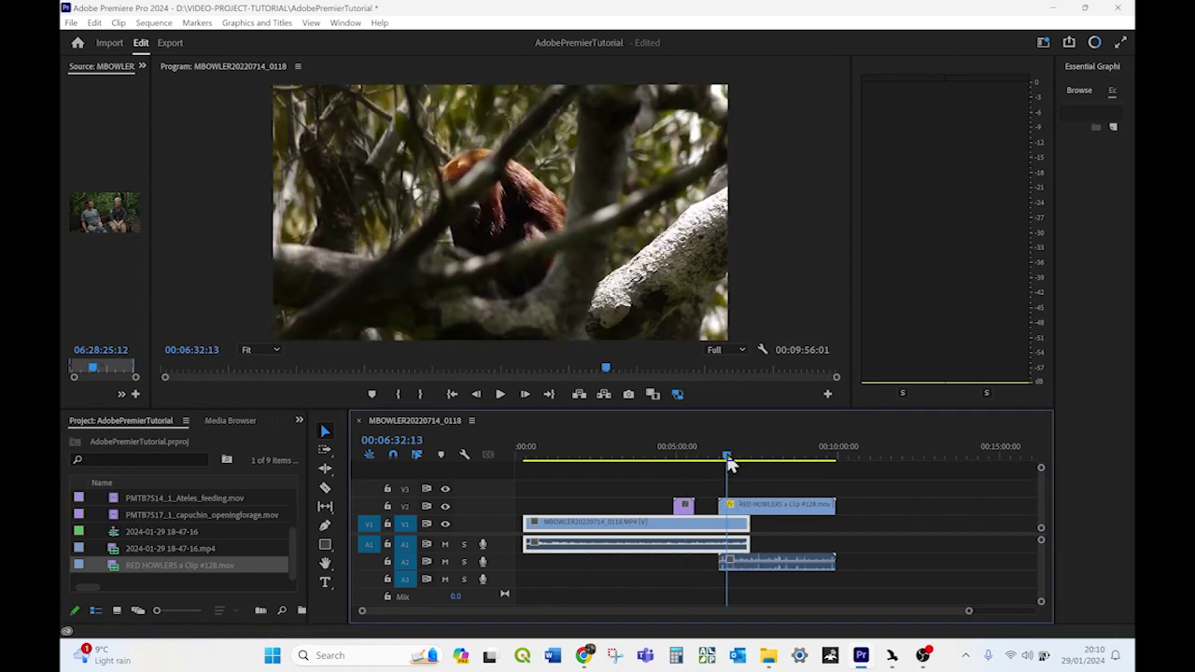
{"action": "key", "text": "space"}
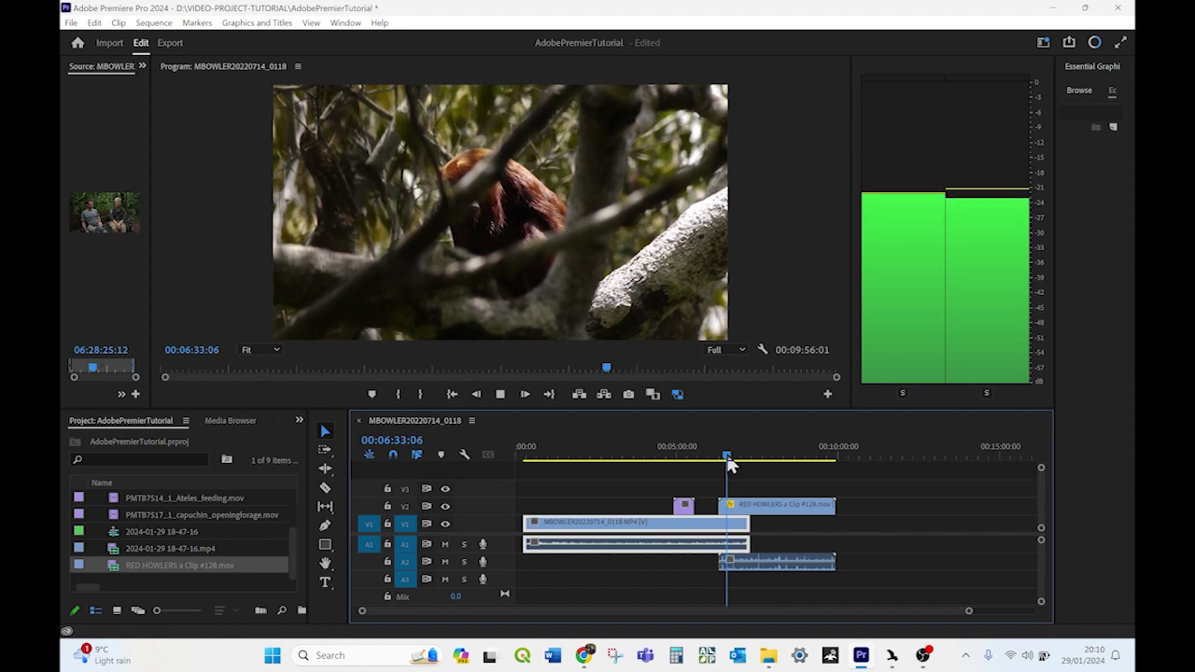
{"action": "key", "text": "space"}
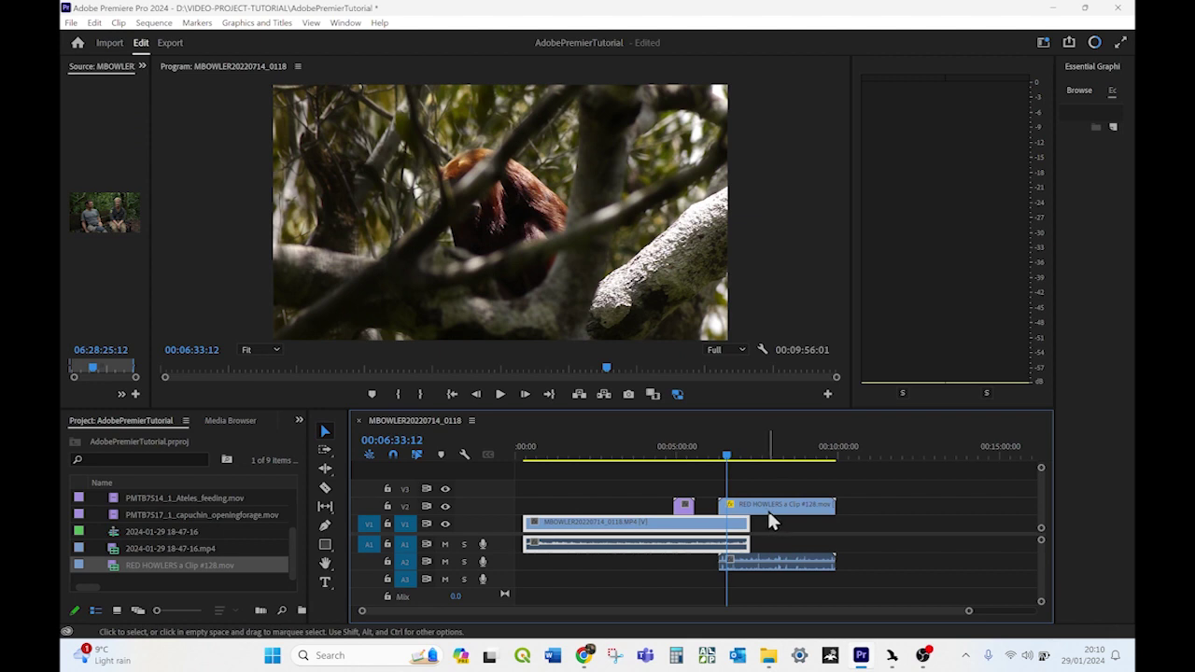
{"action": "left_click_drag", "start_coordinate": [769, 508], "coordinate": [835, 541]}
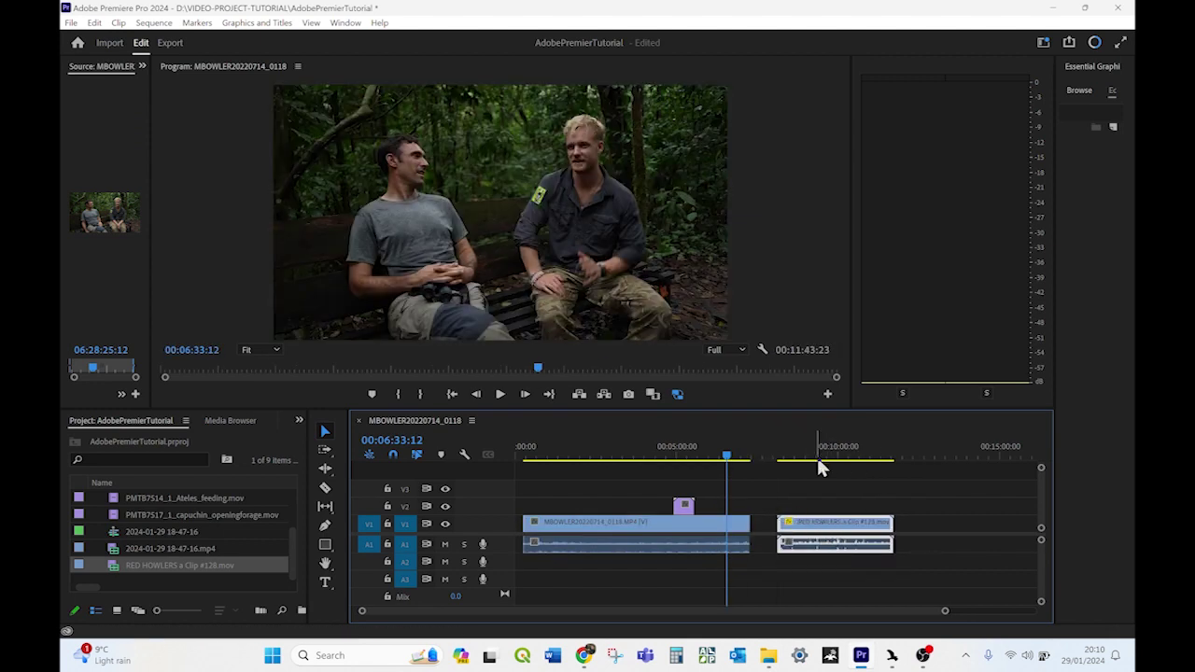
Unlink RED HOWLERS and move its video to V2 and audio to A3 near the start.
{"action": "mouse_move", "coordinate": [831, 532]}
{"action": "left_mouse_down"}
{"action": "mouse_move", "coordinate": [829, 518]}
{"action": "mouse_move", "coordinate": [771, 490]}
{"action": "mouse_move", "coordinate": [649, 482]}
{"action": "mouse_move", "coordinate": [608, 512]}
{"action": "mouse_move", "coordinate": [611, 493]}
{"action": "mouse_move", "coordinate": [607, 509]}
{"action": "mouse_move", "coordinate": [613, 497]}
{"action": "mouse_move", "coordinate": [613, 507]}
{"action": "mouse_move", "coordinate": [682, 499]}
{"action": "mouse_move", "coordinate": [845, 536]}
{"action": "left_mouse_up"}
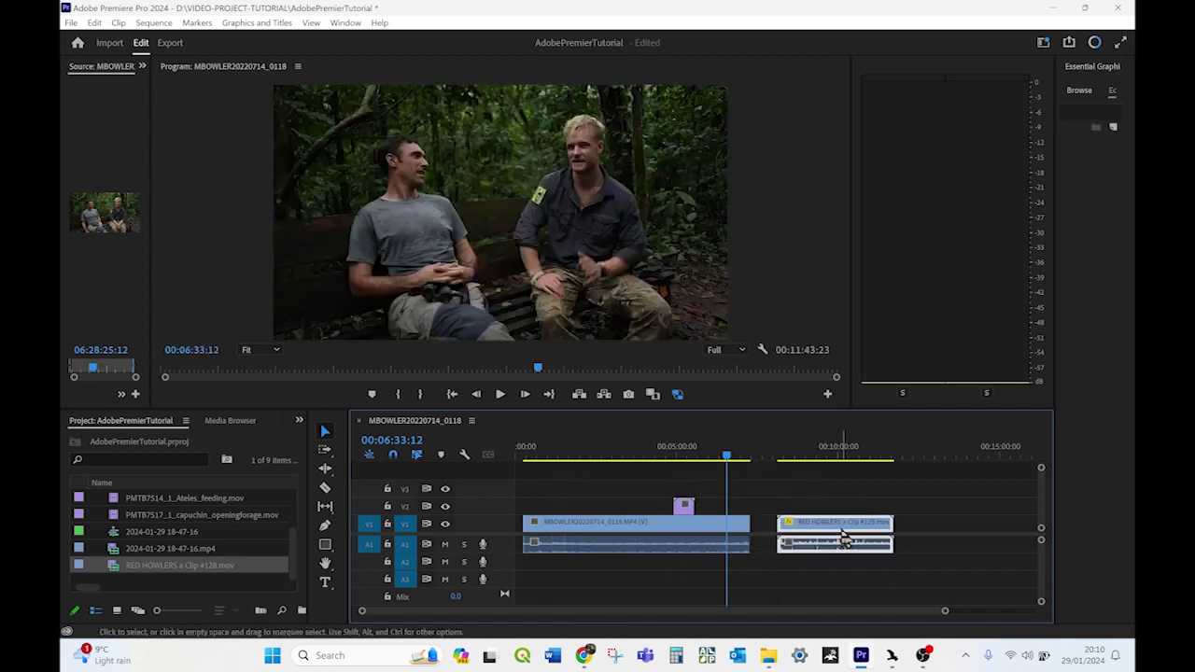
{"action": "right_click", "coordinate": [844, 538]}
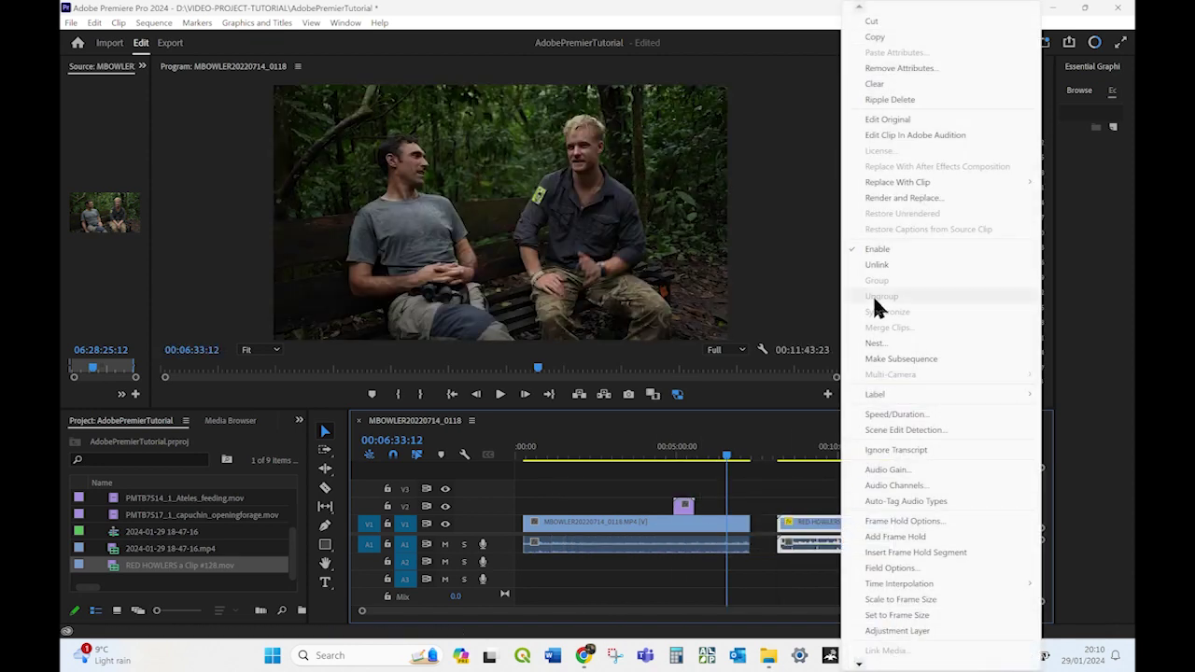
{"action": "left_click", "coordinate": [900, 261]}
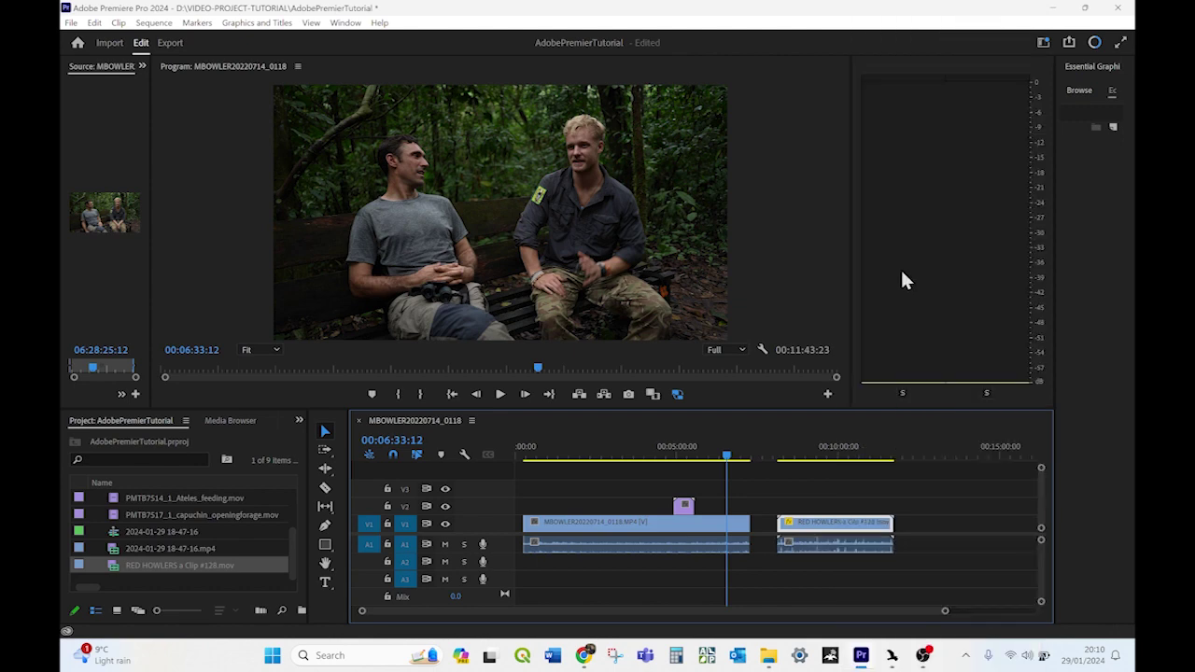
{"action": "left_click_drag", "start_coordinate": [854, 524], "coordinate": [610, 514]}
{"action": "left_click_drag", "start_coordinate": [859, 542], "coordinate": [620, 571]}
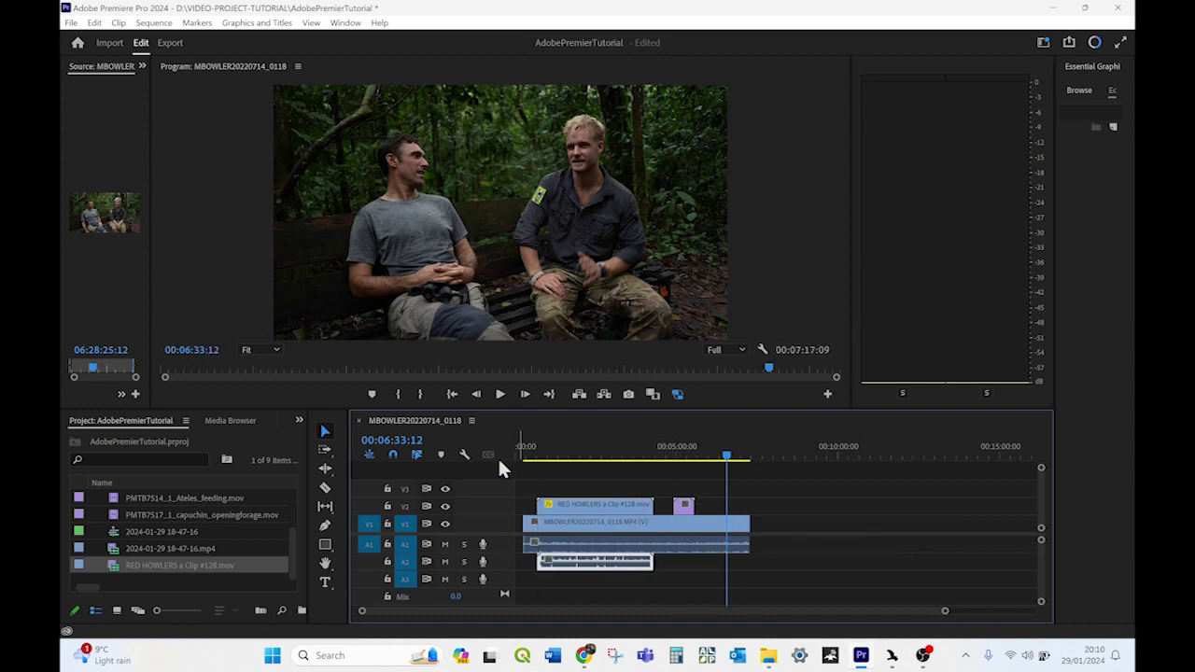
{"action": "left_click_drag", "start_coordinate": [544, 461], "coordinate": [541, 461]}
{"action": "left_click", "coordinate": [828, 539]}
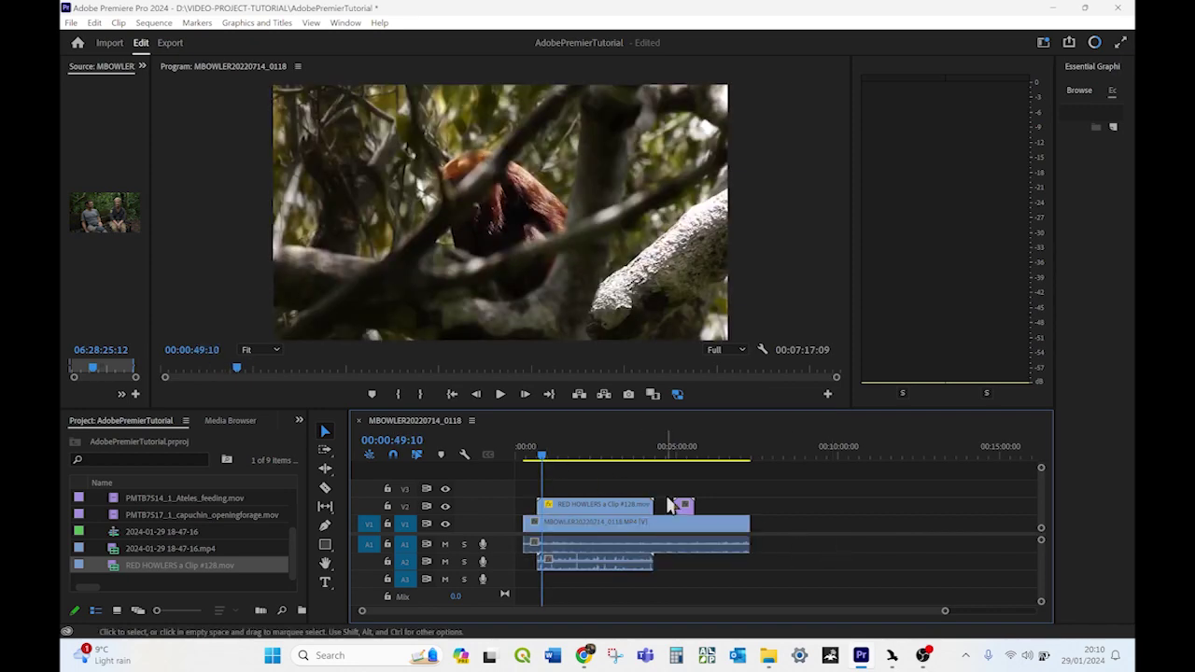
{"action": "left_click_drag", "start_coordinate": [666, 461], "coordinate": [662, 457]}
{"action": "key", "text": "space"}
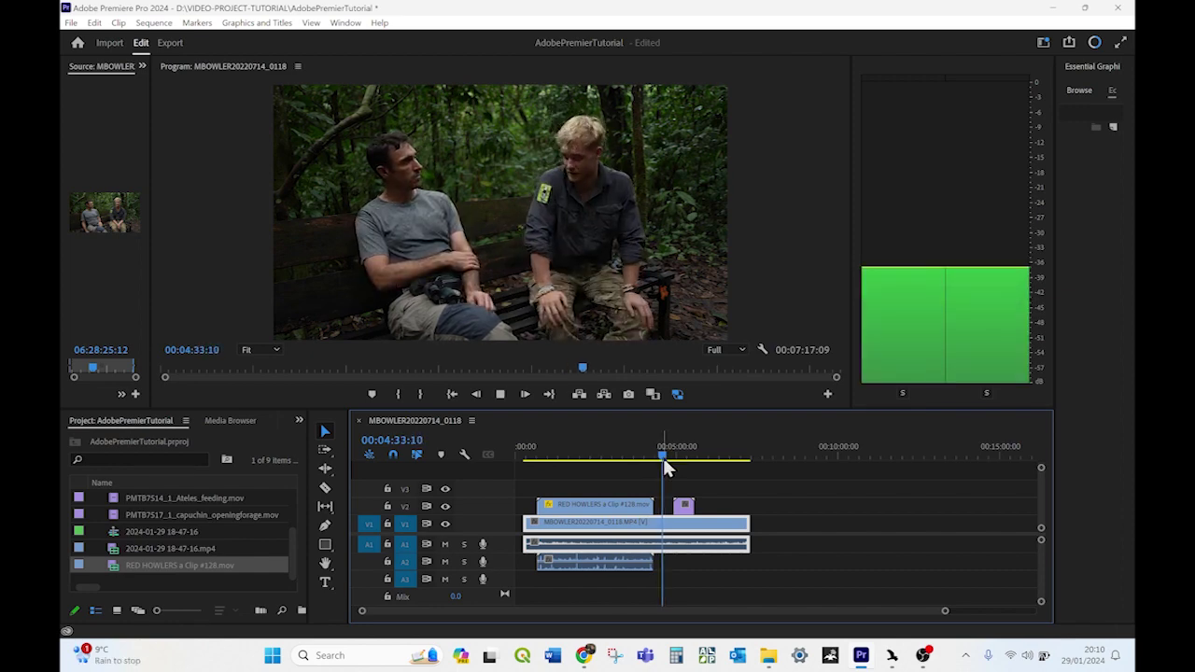
{"action": "key", "text": "space"}
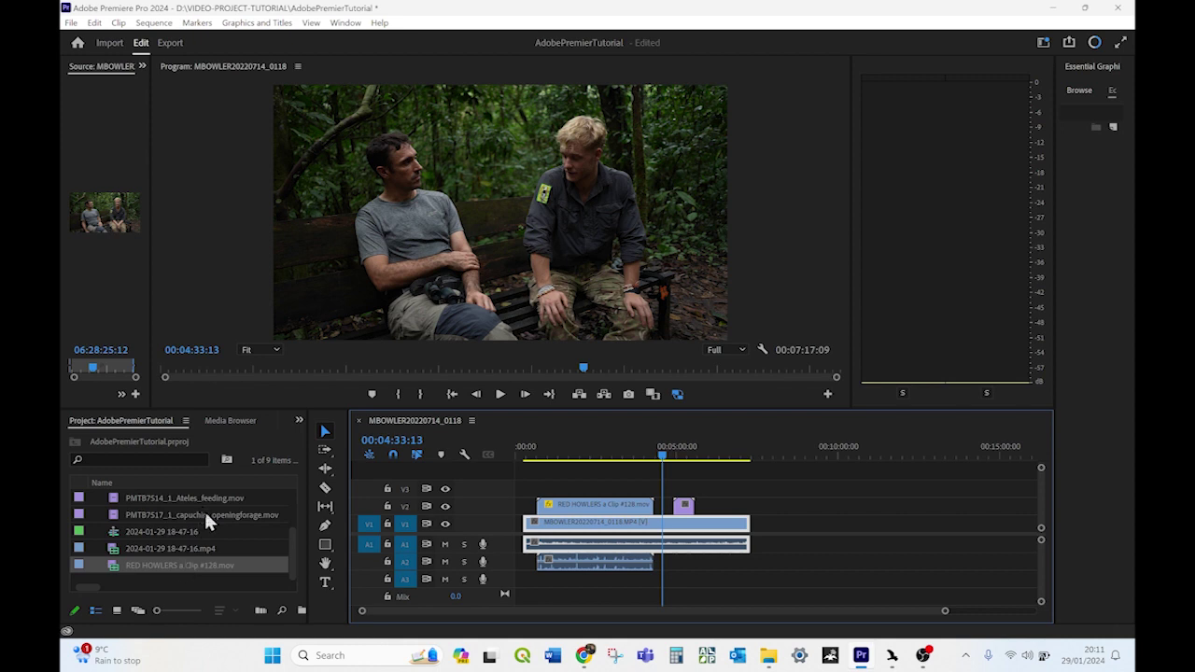
{"action": "left_click_drag", "start_coordinate": [293, 548], "coordinate": [296, 498]}
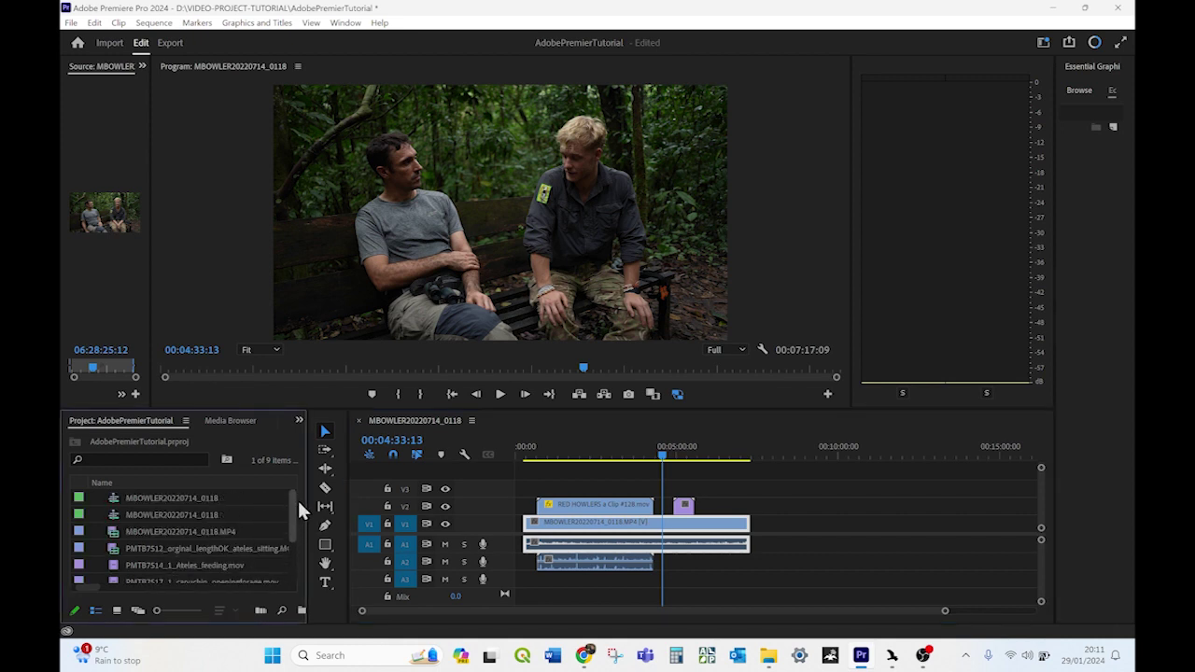
Create a QuickTime ProRes Low Resolution Proxy for MBOWLER20220714_0118.MP4 via Proxy > Create Proxies.
{"action": "right_click", "coordinate": [150, 530]}
{"action": "mouse_move", "coordinate": [191, 458]}
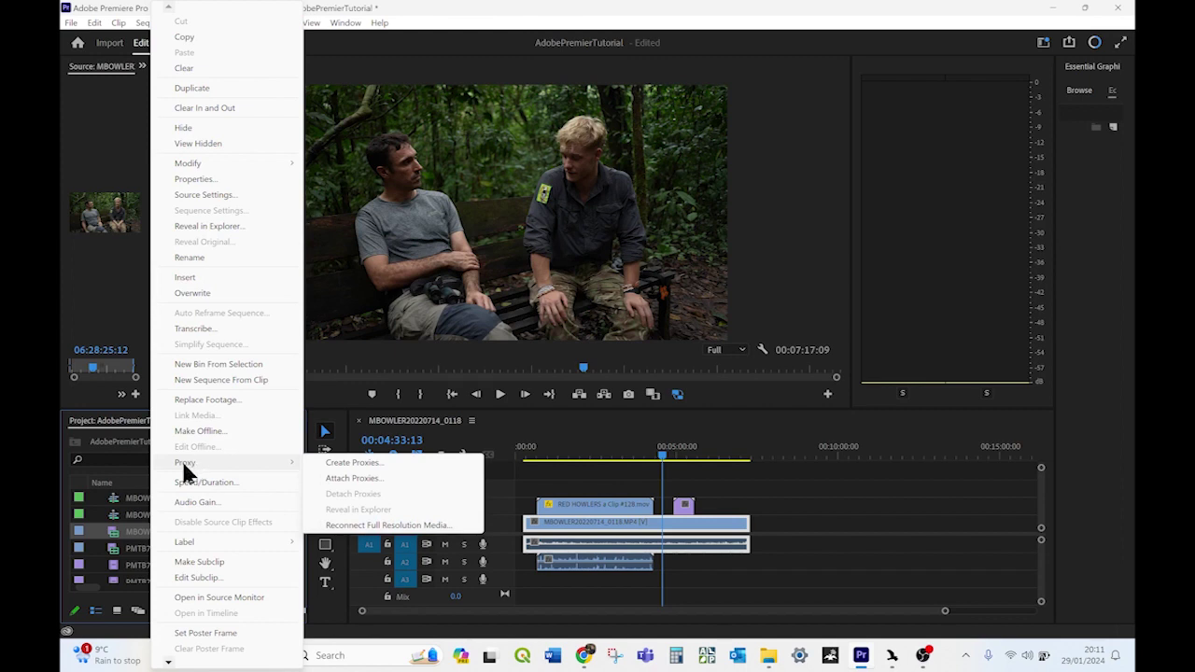
{"action": "left_click", "coordinate": [353, 465]}
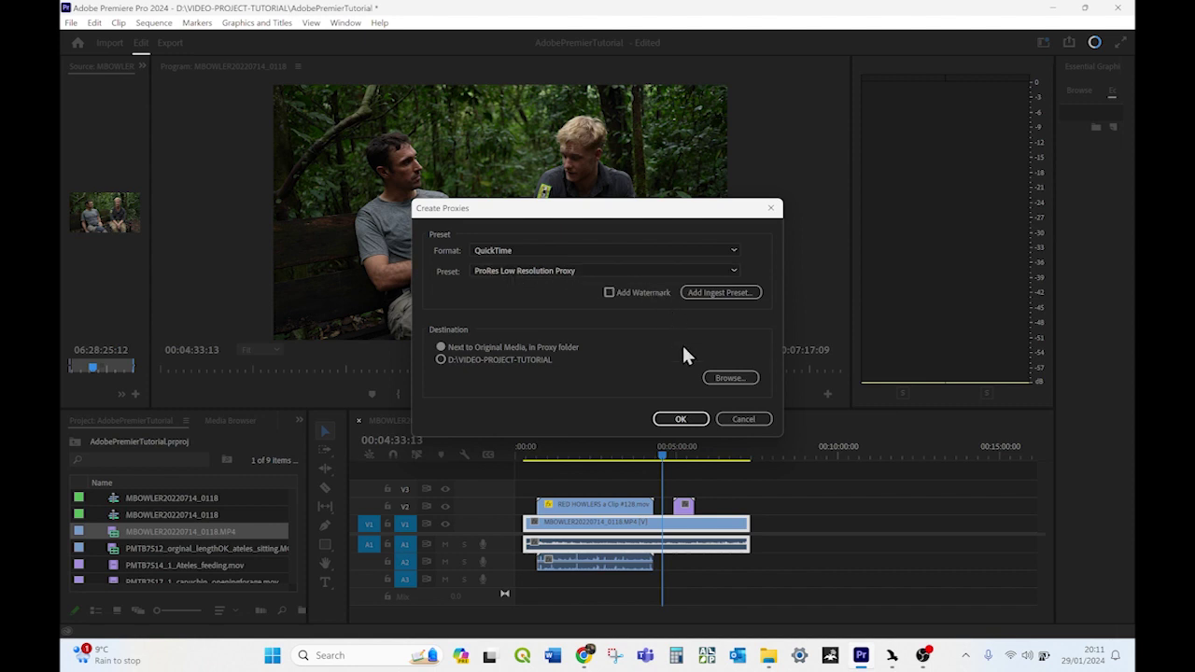
{"action": "left_click", "coordinate": [682, 422]}
{"action": "left_click", "coordinate": [688, 420]}
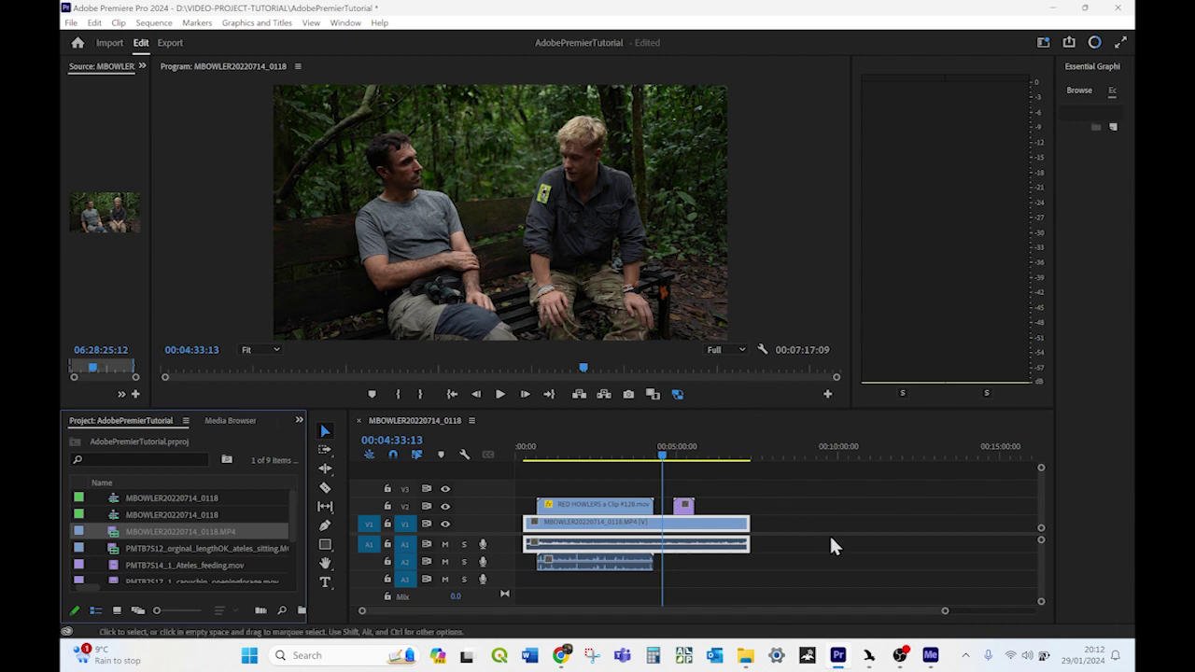
Confirm Media Encoder is encoding the MBOWLER proxy job, then minimise it to reveal the project folder.
{"action": "left_click", "coordinate": [930, 656]}
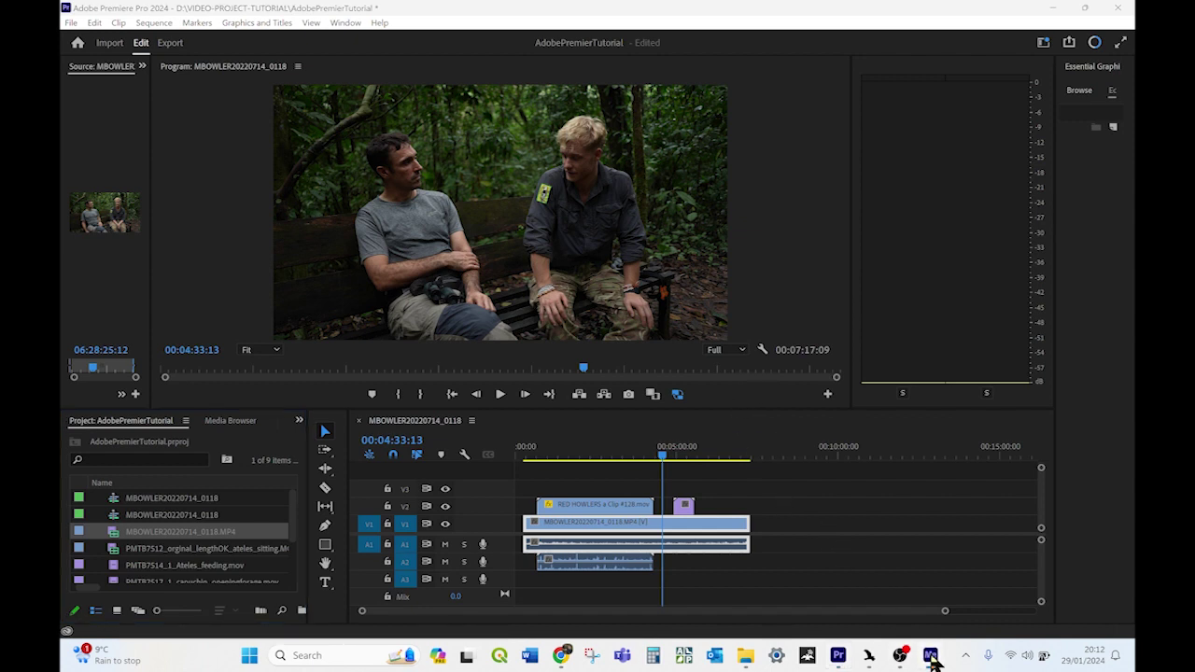
{"action": "right_click", "coordinate": [933, 659]}
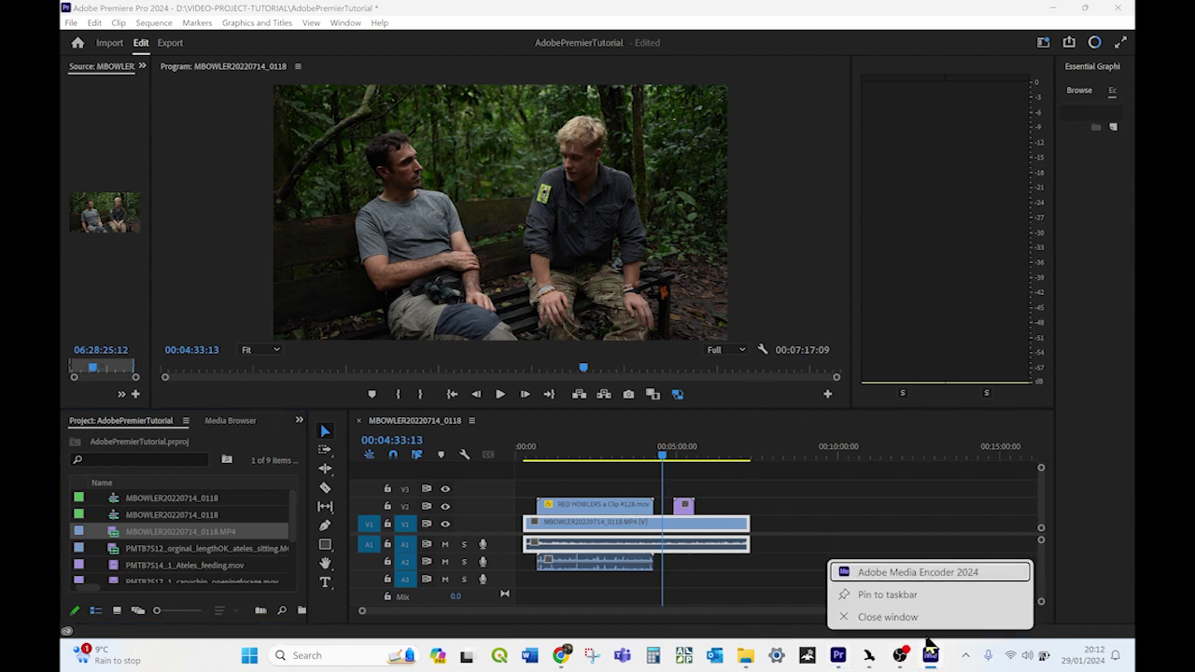
{"action": "left_click", "coordinate": [933, 656]}
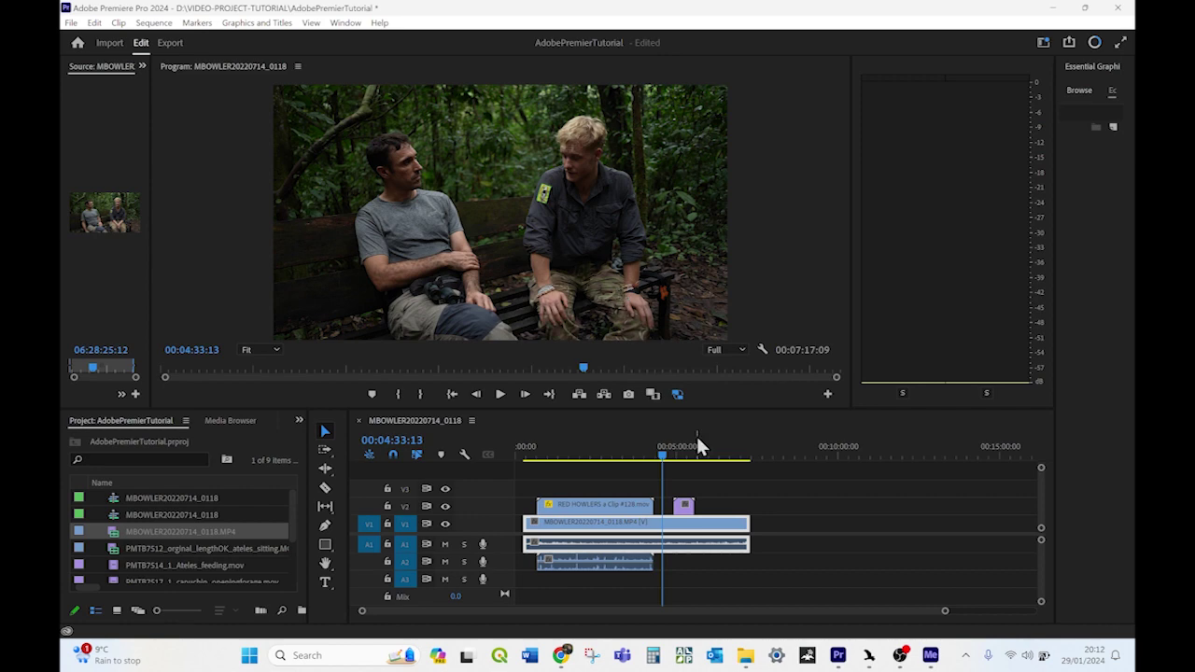
{"action": "left_click", "coordinate": [931, 656]}
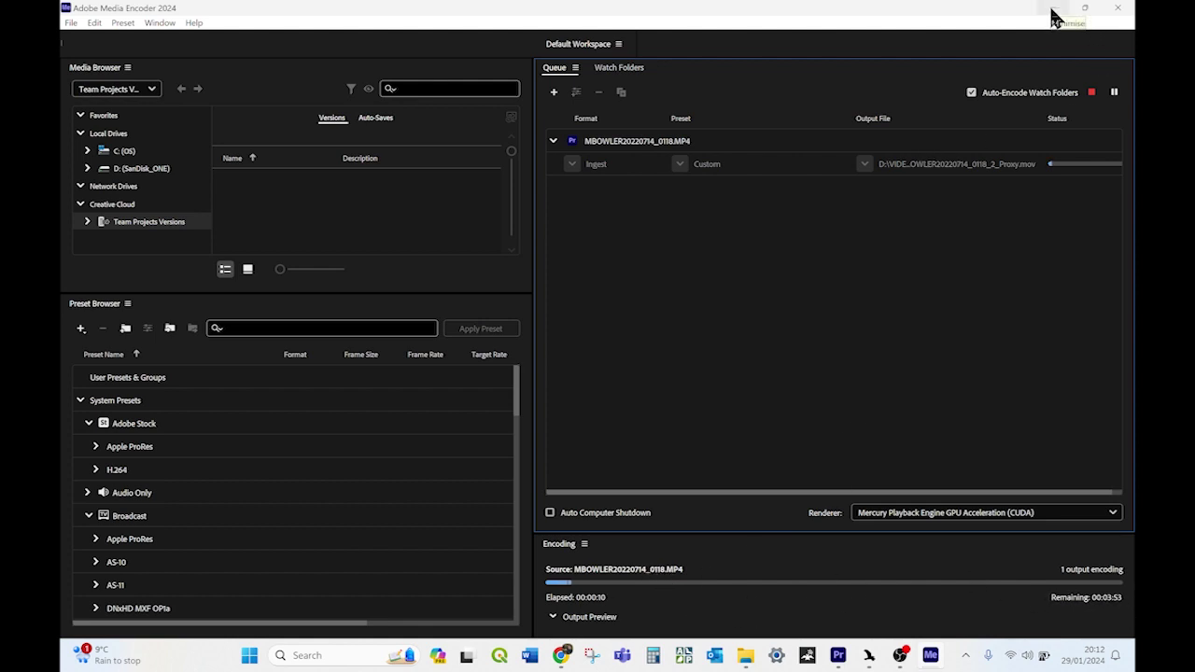
{"action": "left_click", "coordinate": [1055, 15]}
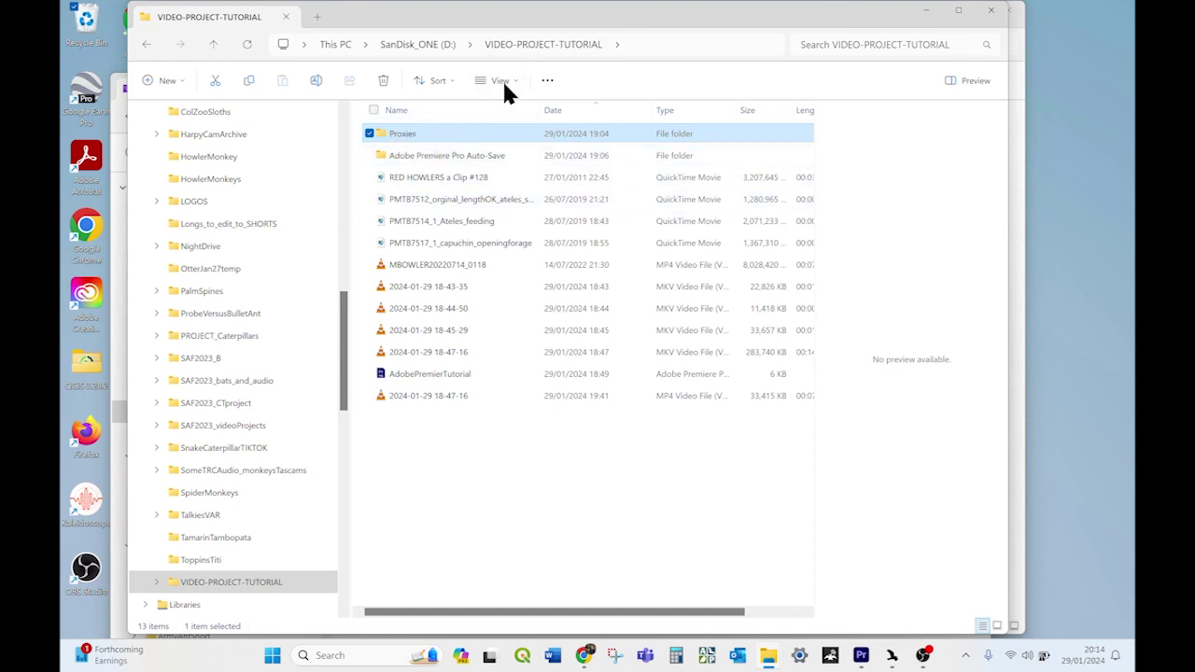
Check that MBOWLER20220714_0118_Proxy is in the Proxies folder, then switch back to Premiere Pro.
{"action": "double_click", "coordinate": [404, 138]}
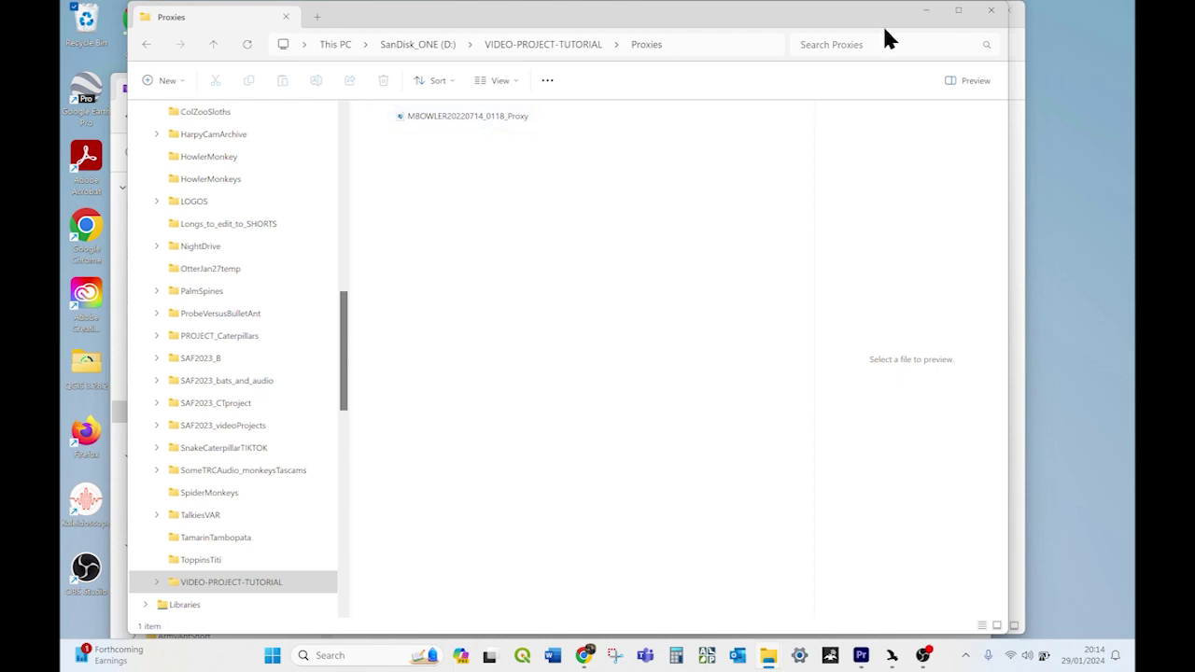
{"action": "left_click", "coordinate": [931, 19]}
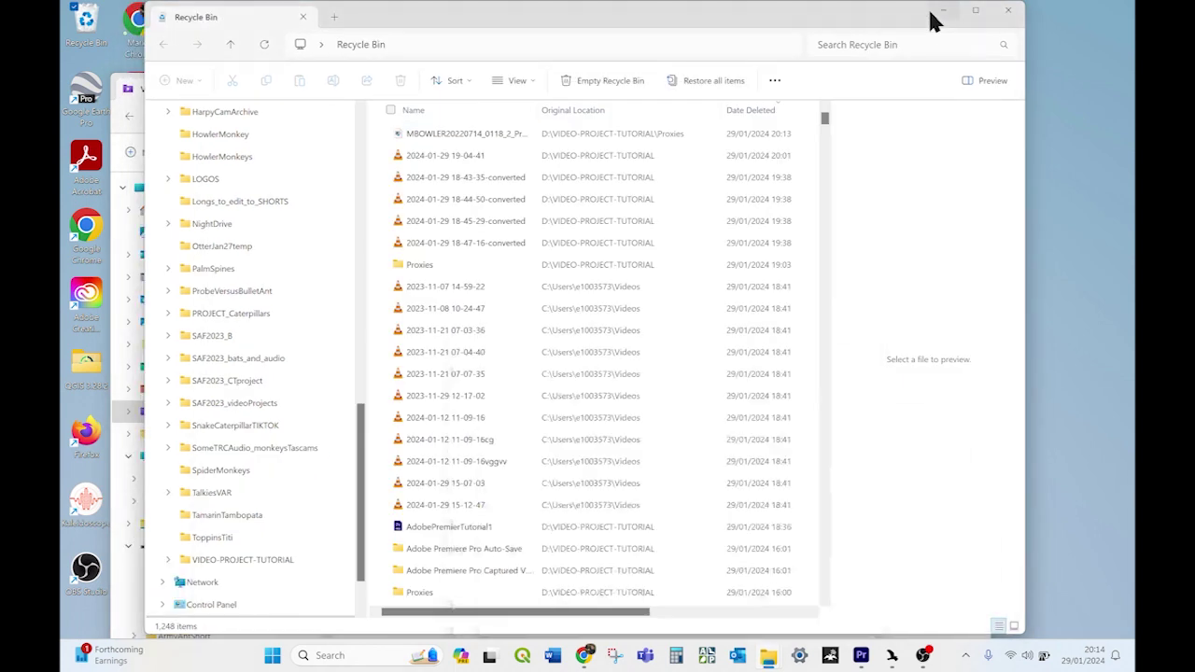
{"action": "left_click", "coordinate": [858, 654]}
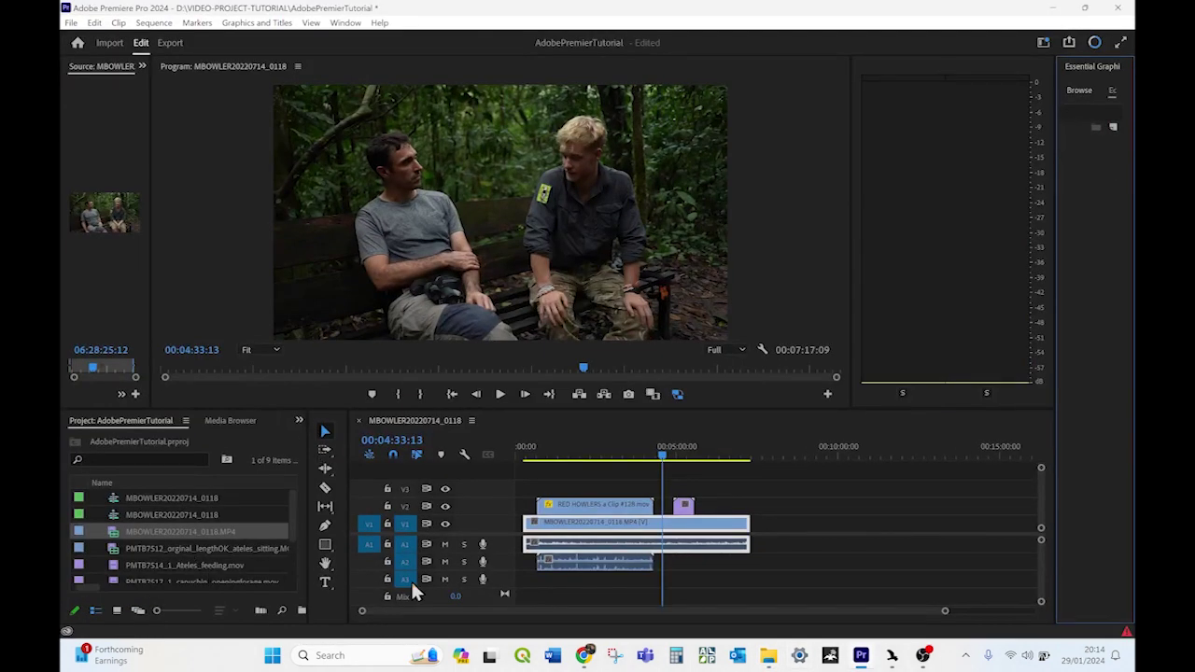
Attach MBOWLER20220714_0118_Proxy from the Proxies folder as the proxy for MBOWLER20220714_0118.MP4.
{"action": "right_click", "coordinate": [159, 532]}
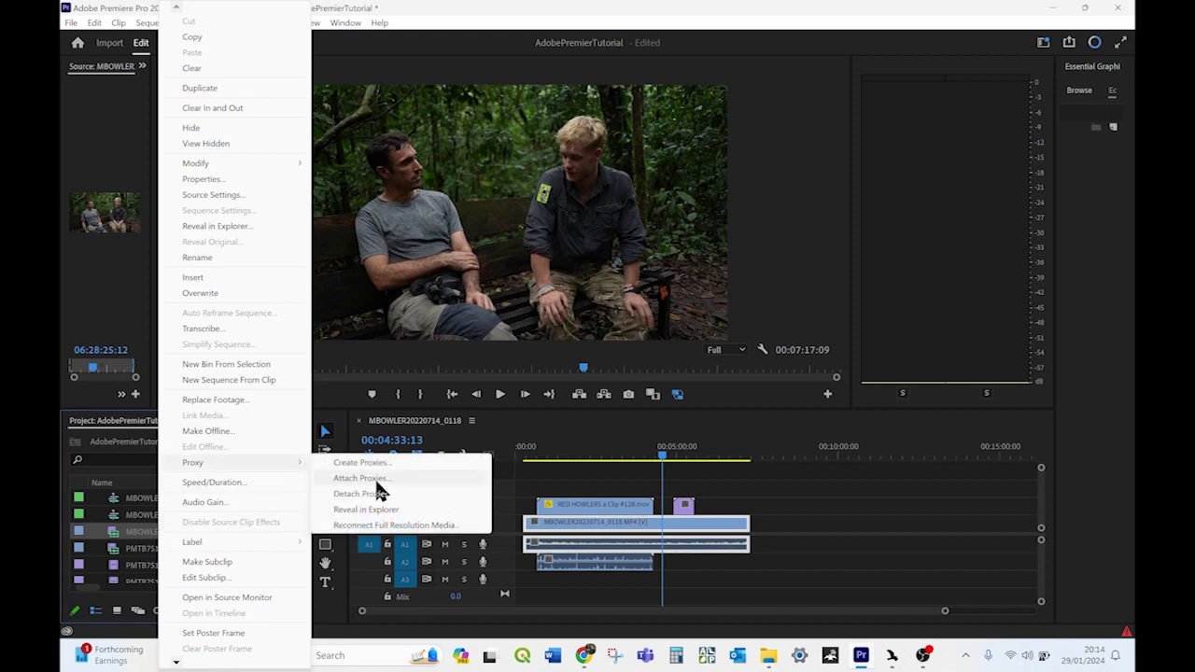
{"action": "left_click", "coordinate": [376, 482]}
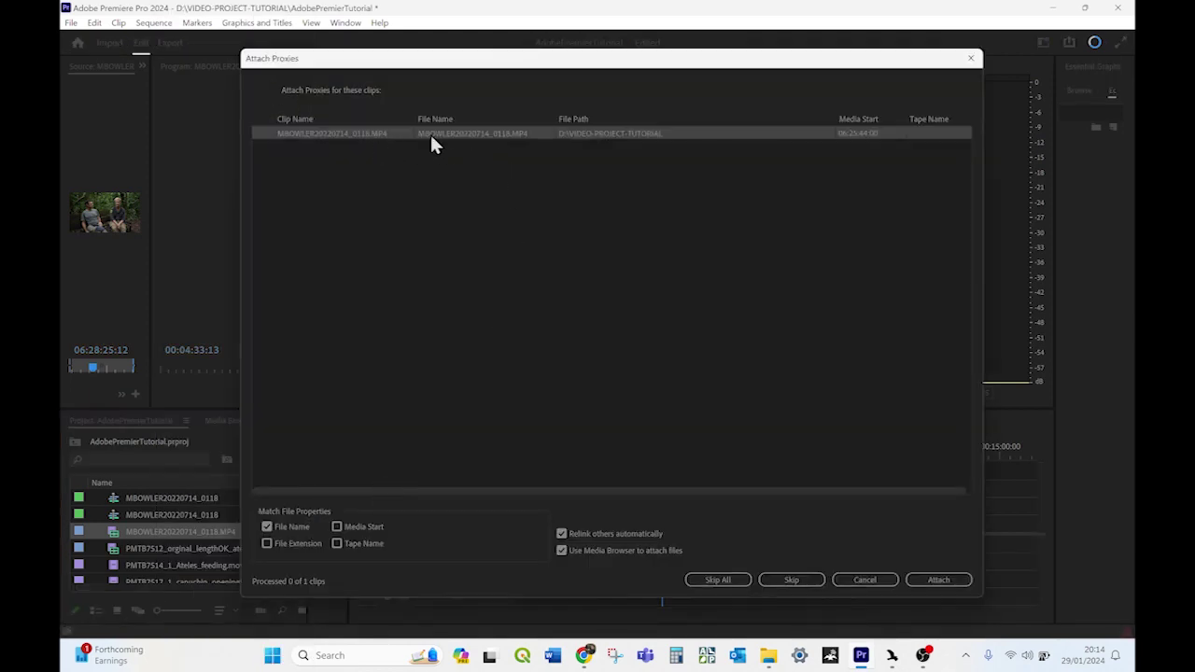
{"action": "left_click", "coordinate": [930, 581]}
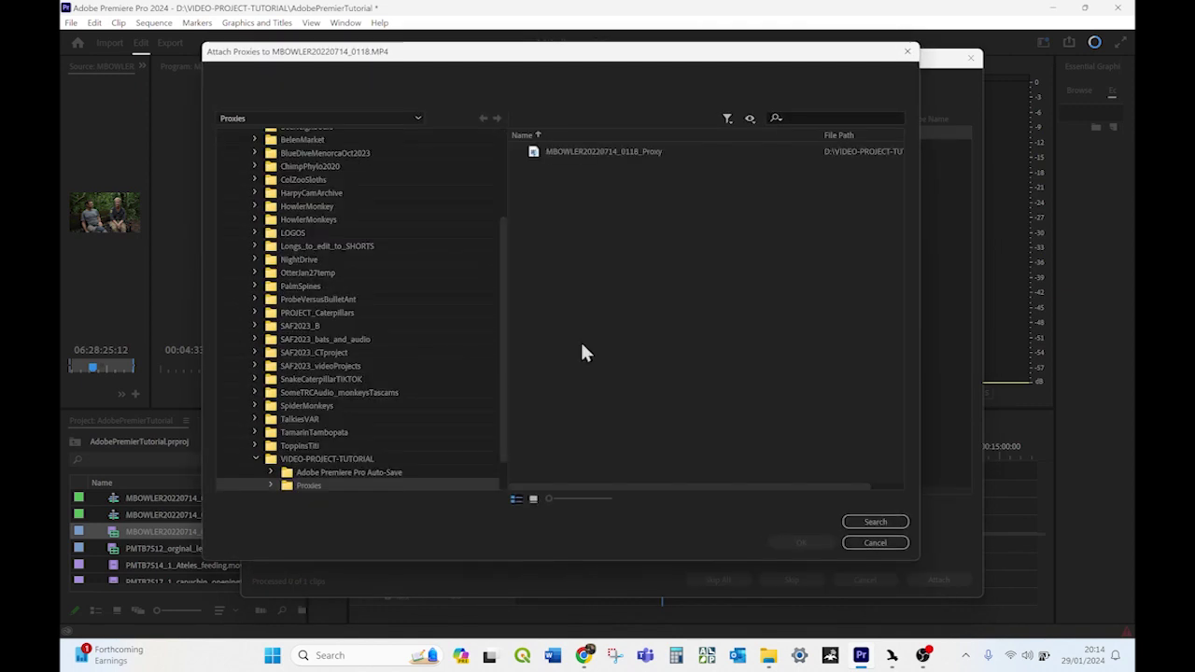
{"action": "left_click", "coordinate": [623, 154]}
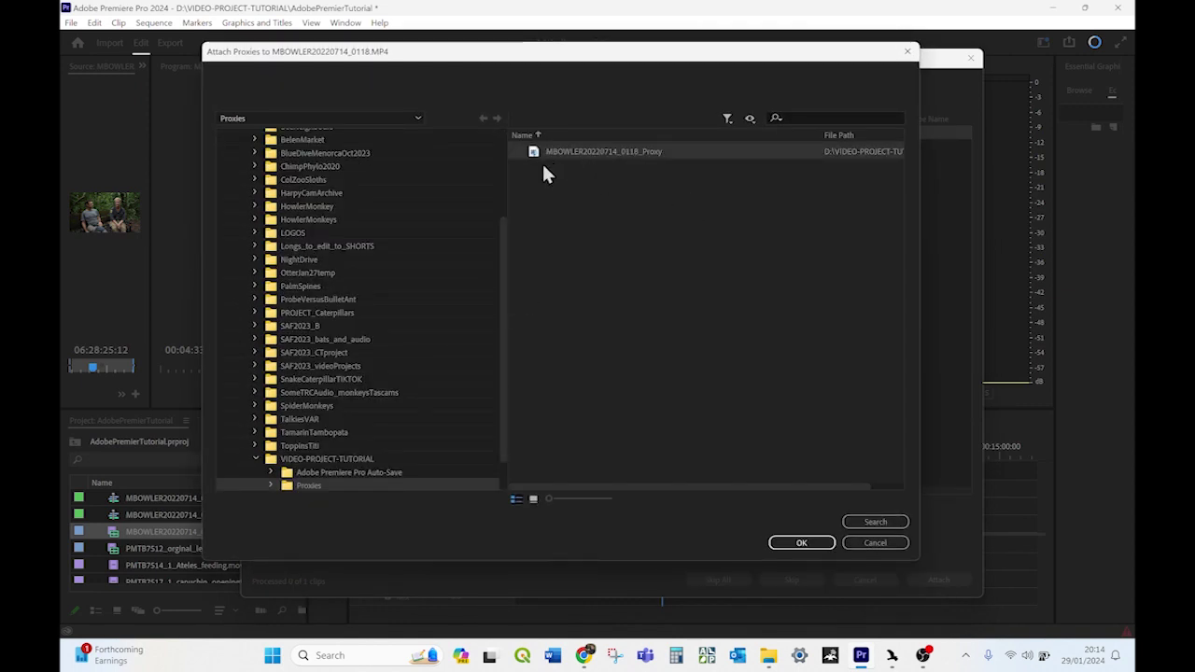
{"action": "left_click", "coordinate": [800, 545]}
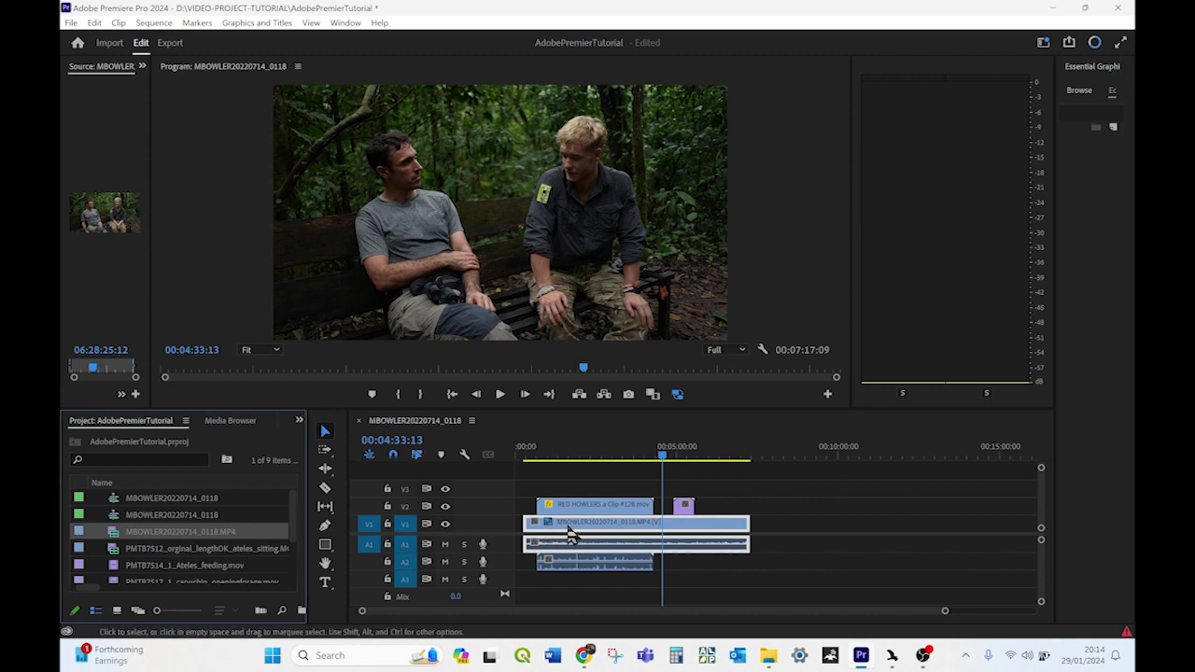
{"action": "left_click_drag", "start_coordinate": [664, 466], "coordinate": [661, 463]}
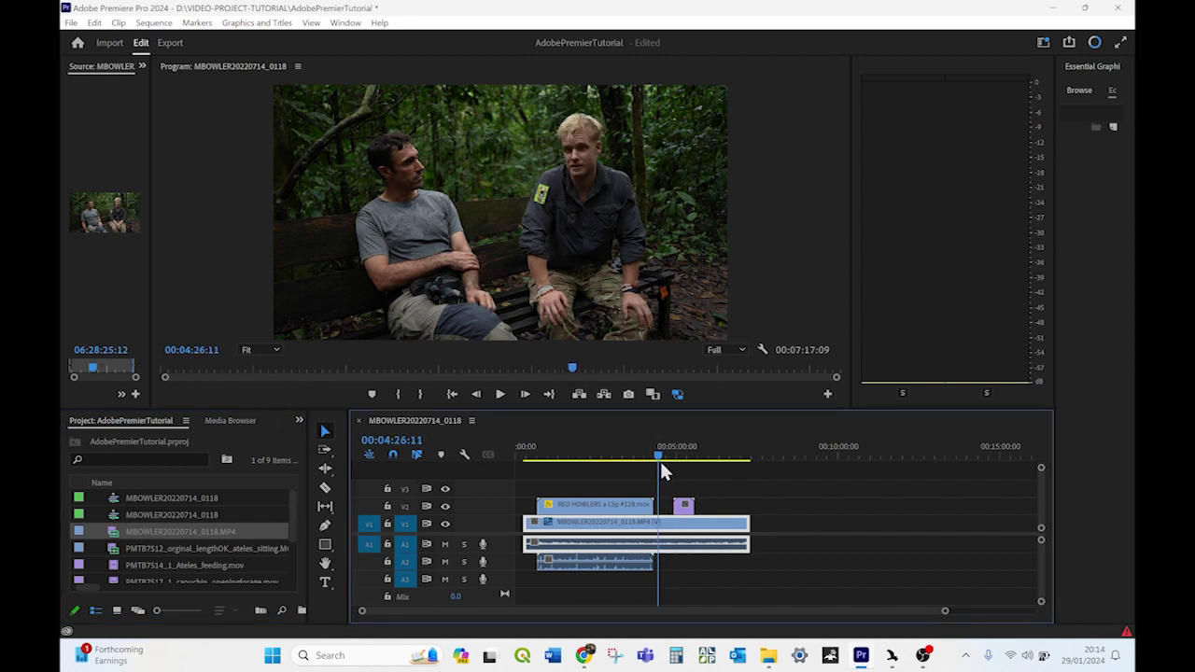
{"action": "key", "text": "space"}
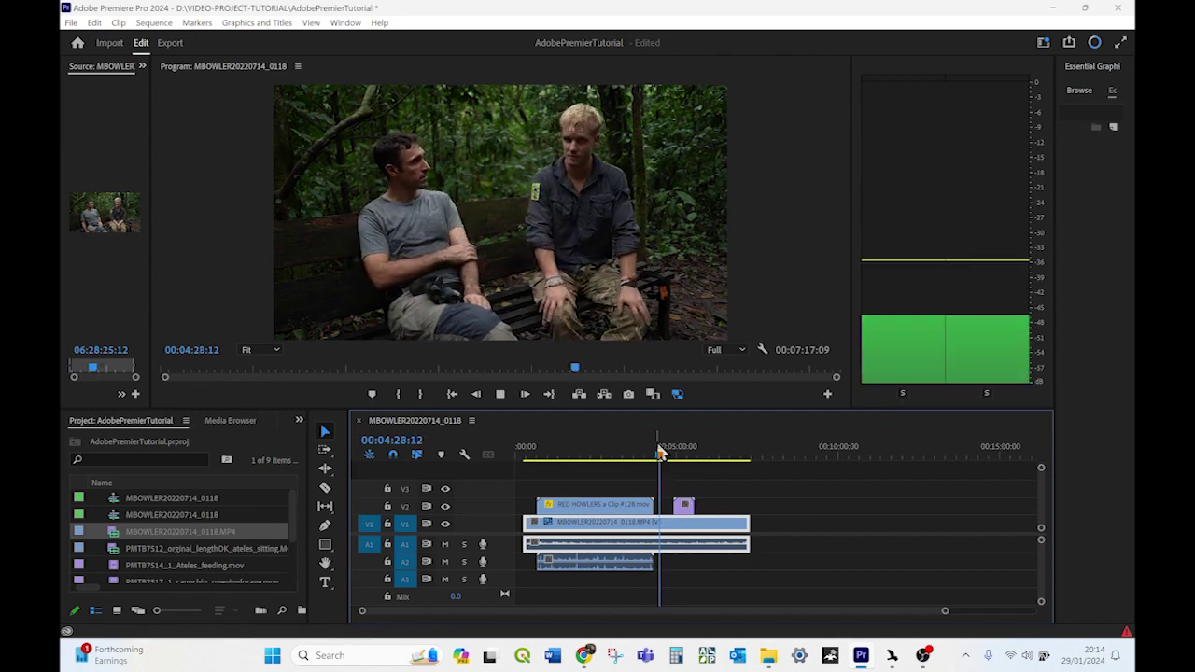
{"action": "key", "text": "space"}
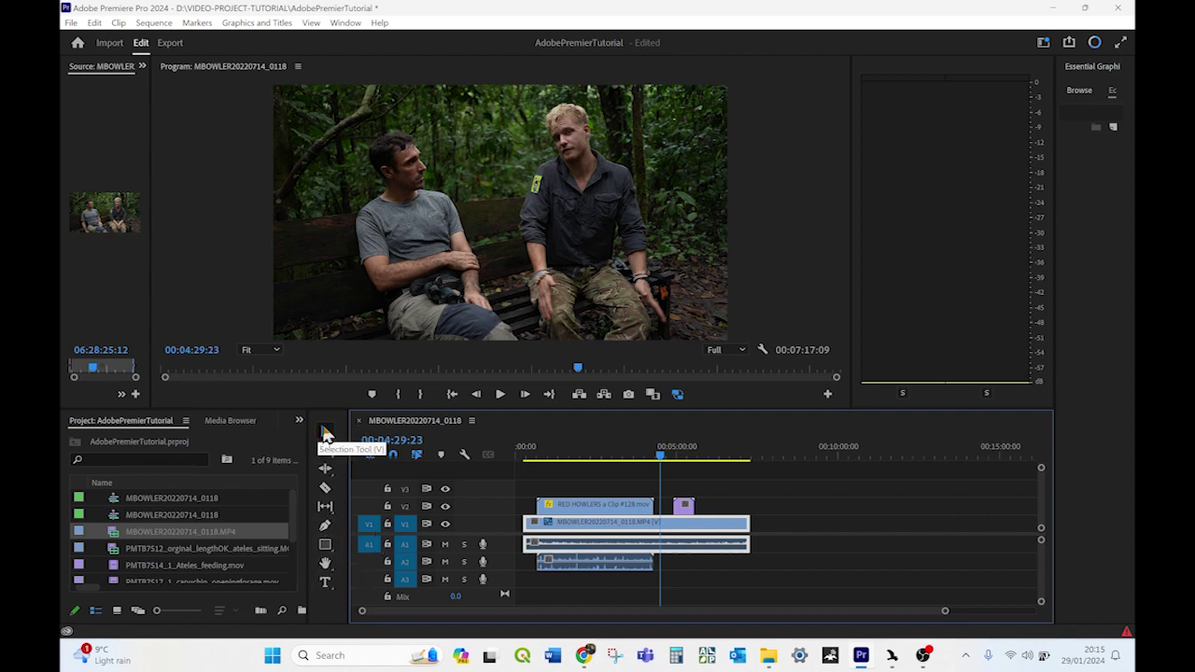
Razor-cut the interview clip's video and audio at two points near its end.
{"action": "left_click", "coordinate": [688, 505]}
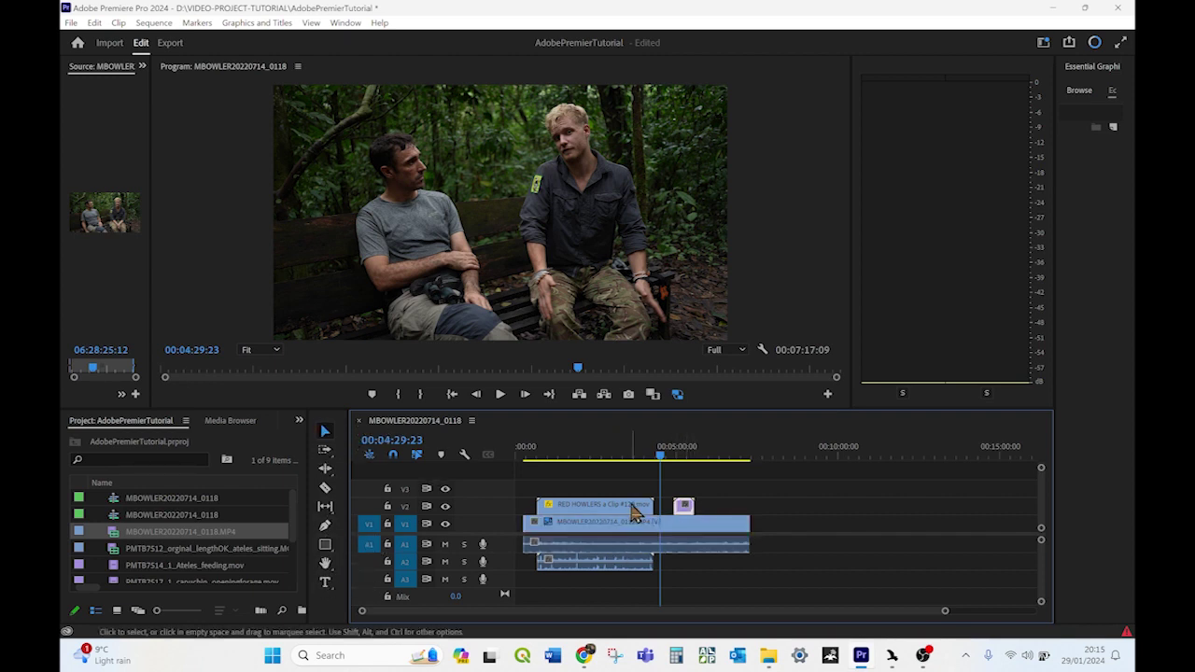
{"action": "left_click", "coordinate": [635, 506]}
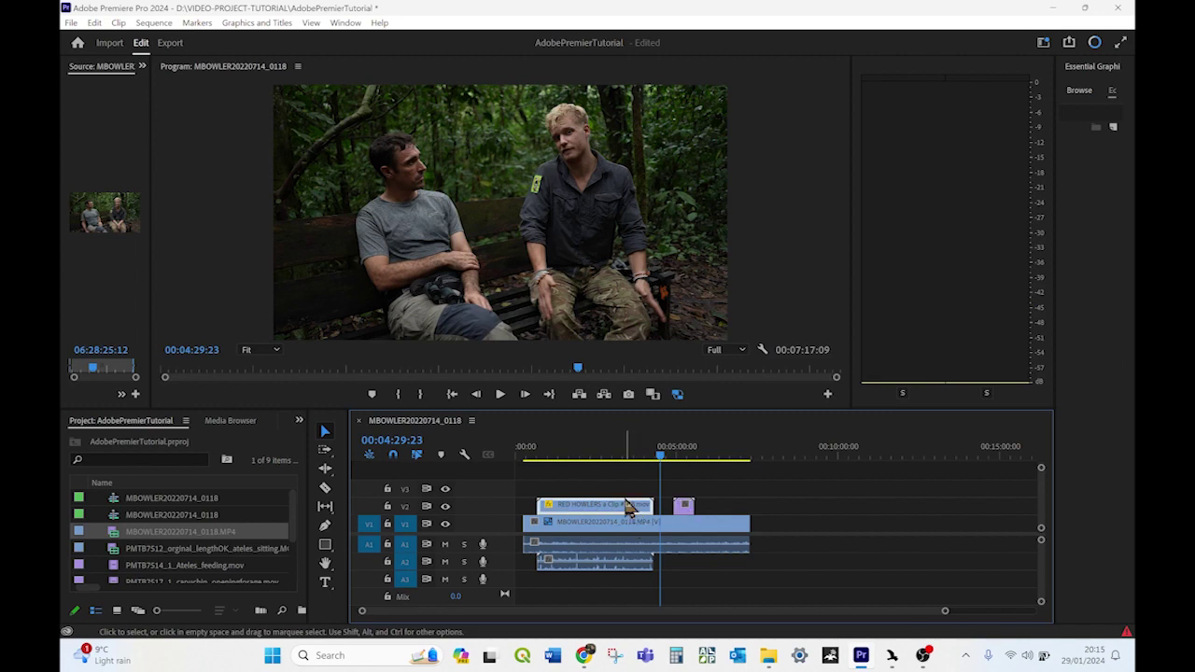
{"action": "left_click", "coordinate": [666, 527]}
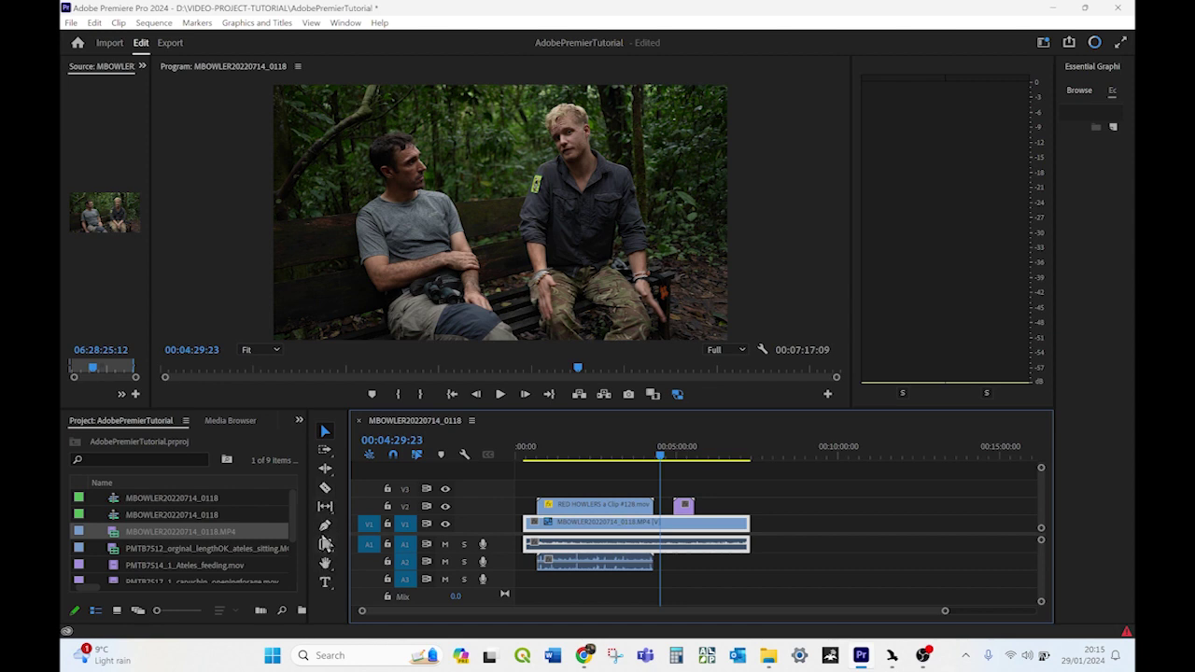
{"action": "left_click", "coordinate": [325, 490]}
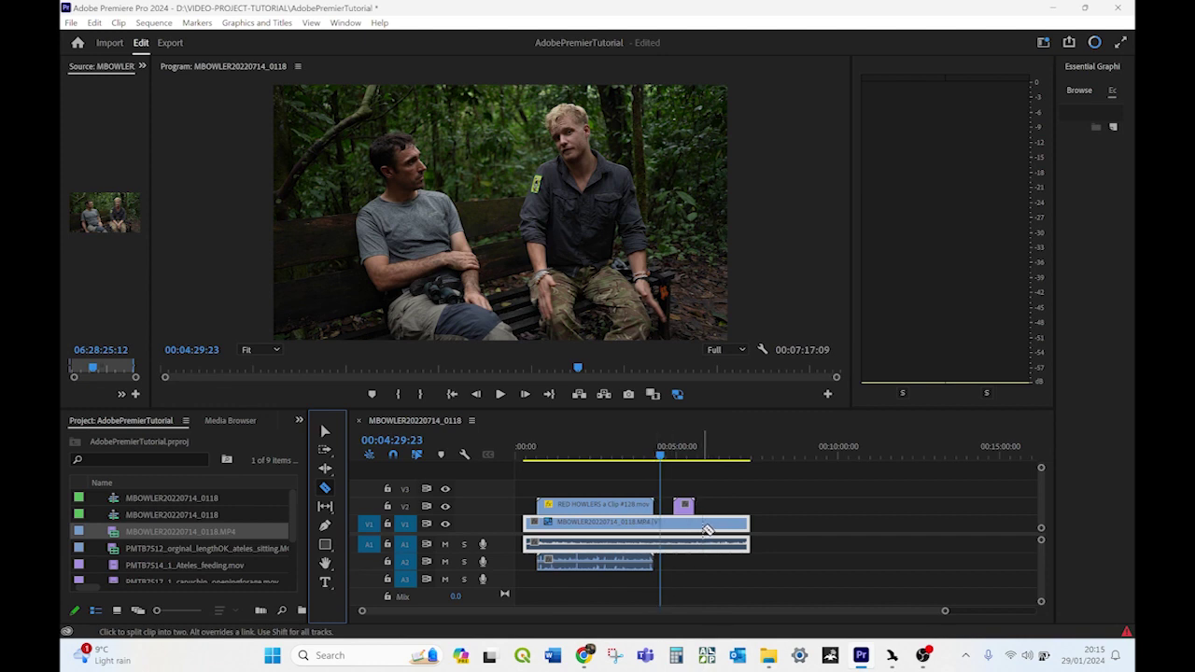
{"action": "left_click", "coordinate": [705, 529]}
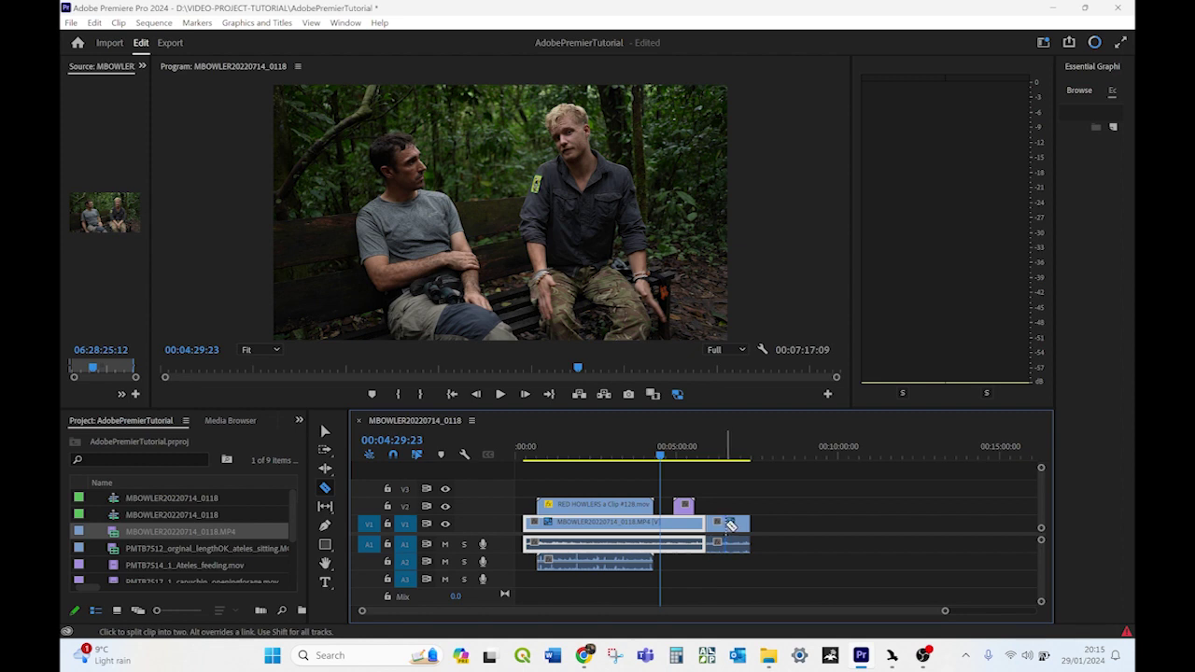
{"action": "left_click", "coordinate": [730, 525]}
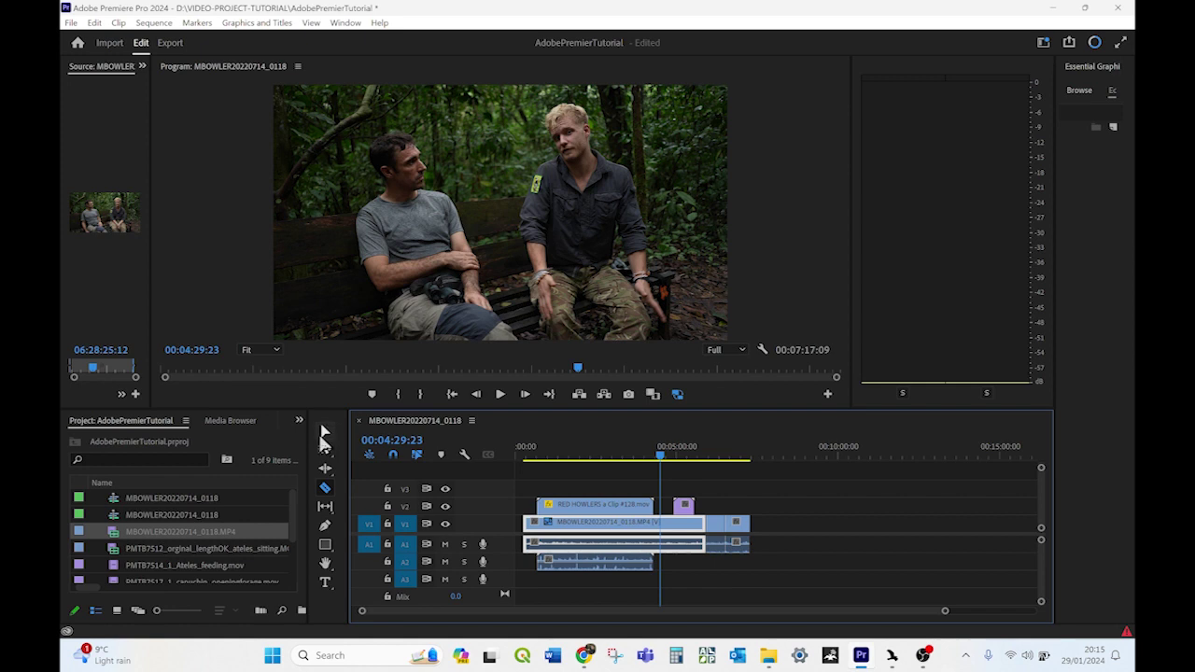
Delete the short piece between the cuts and play back from about 5:36 to check.
{"action": "left_click", "coordinate": [325, 432]}
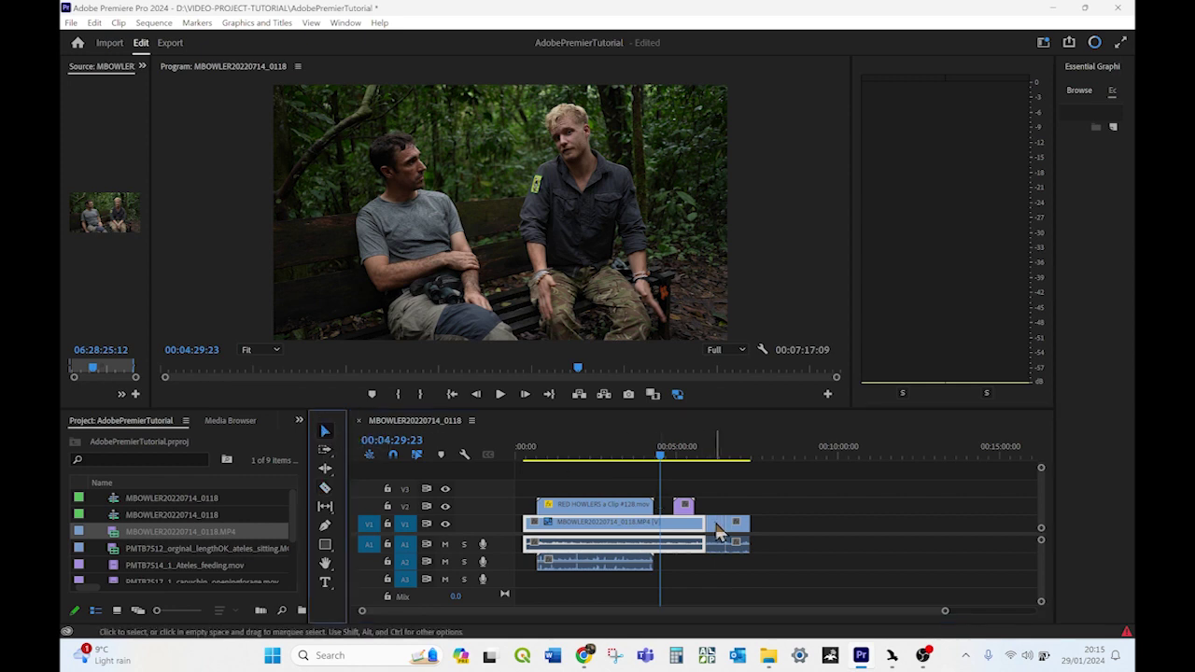
{"action": "left_click", "coordinate": [719, 530]}
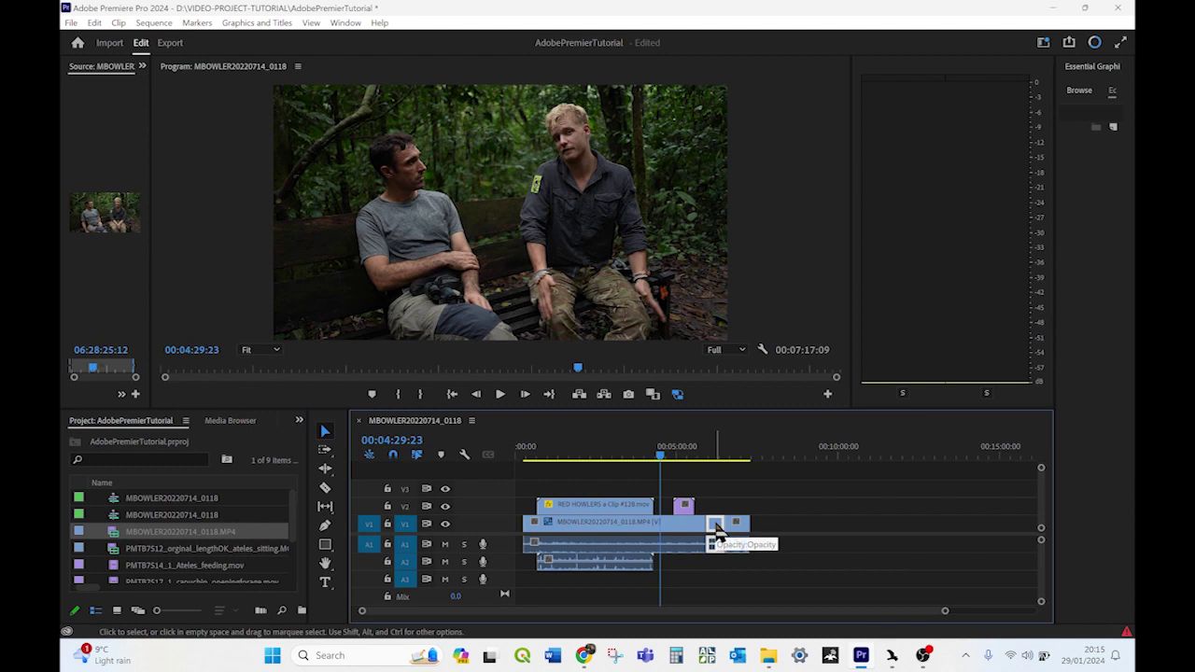
{"action": "key", "text": "Delete"}
{"action": "key", "text": "Delete"}
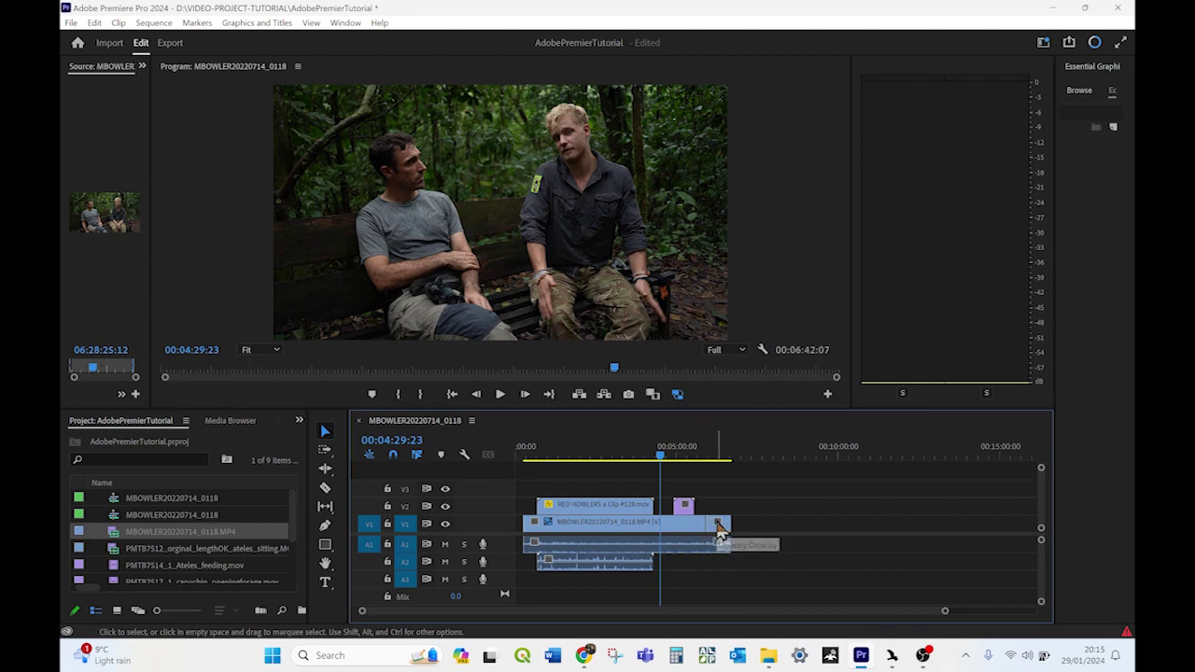
{"action": "left_click", "coordinate": [700, 459]}
{"action": "key", "text": "space"}
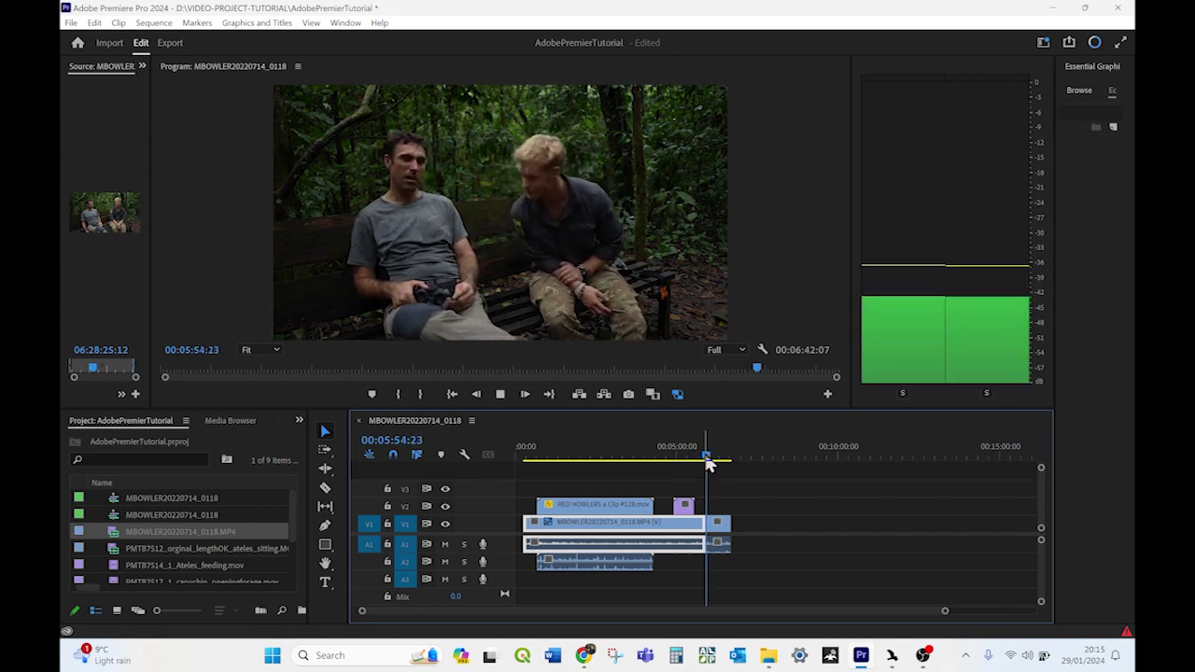
Drag the purple V2 clip slightly later in the timeline and scrub to preview it.
{"action": "key", "text": "space"}
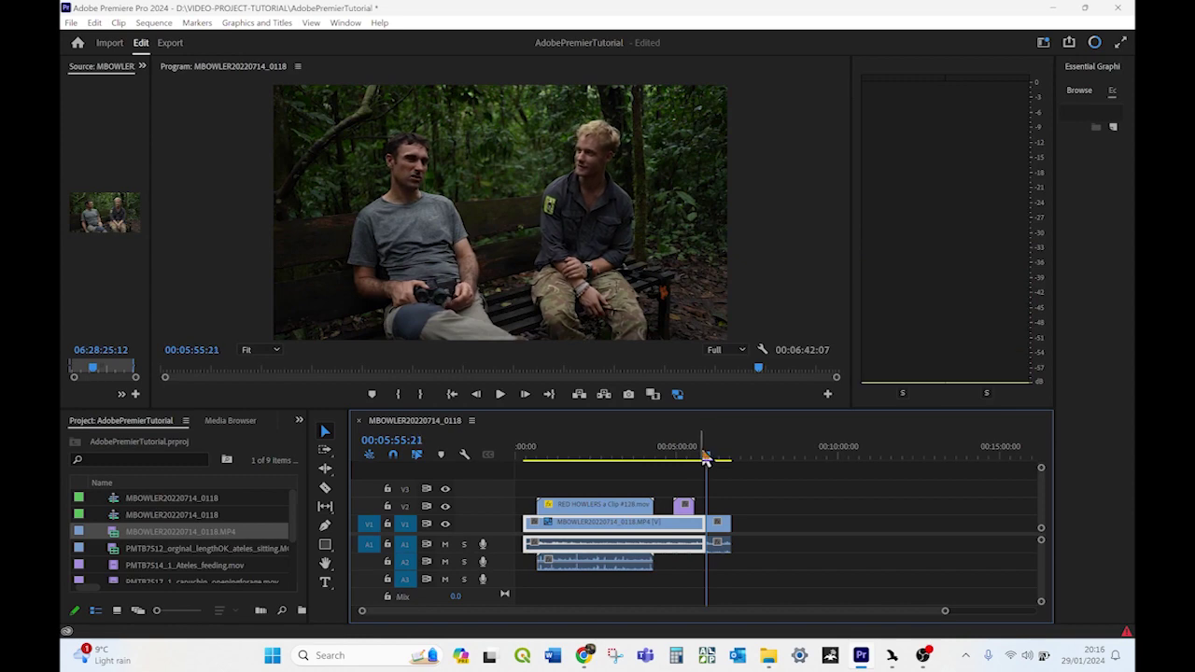
{"action": "left_click_drag", "start_coordinate": [706, 464], "coordinate": [684, 461]}
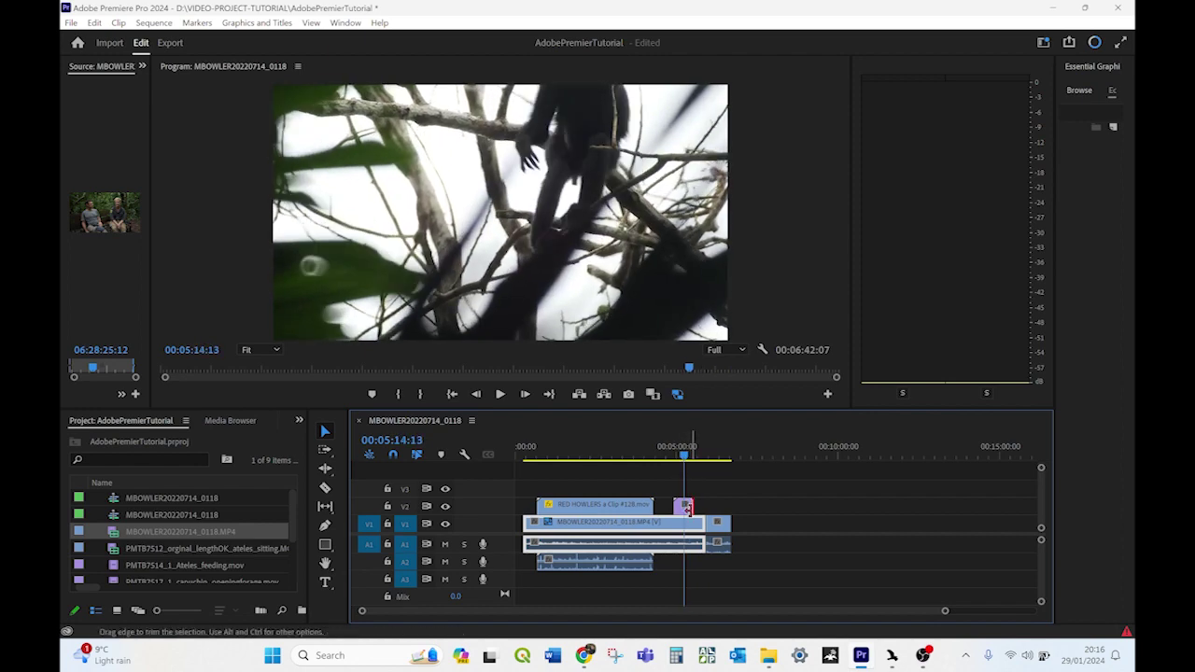
{"action": "mouse_move", "coordinate": [688, 507]}
{"action": "left_mouse_down"}
{"action": "mouse_move", "coordinate": [715, 515]}
{"action": "mouse_move", "coordinate": [709, 504]}
{"action": "left_mouse_up"}
{"action": "left_click_drag", "start_coordinate": [687, 464], "coordinate": [666, 491]}
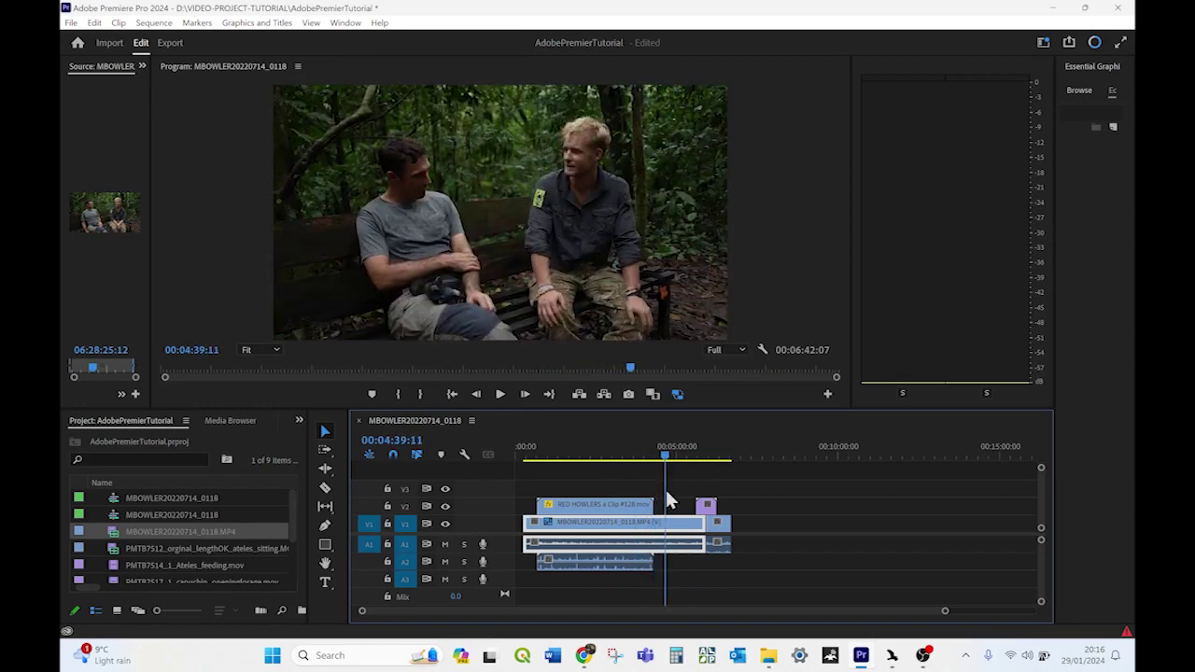
Expand A1 and A2 to show waveforms, heighten the timeline, and raise the A1 interview volume.
{"action": "left_click", "coordinate": [774, 522]}
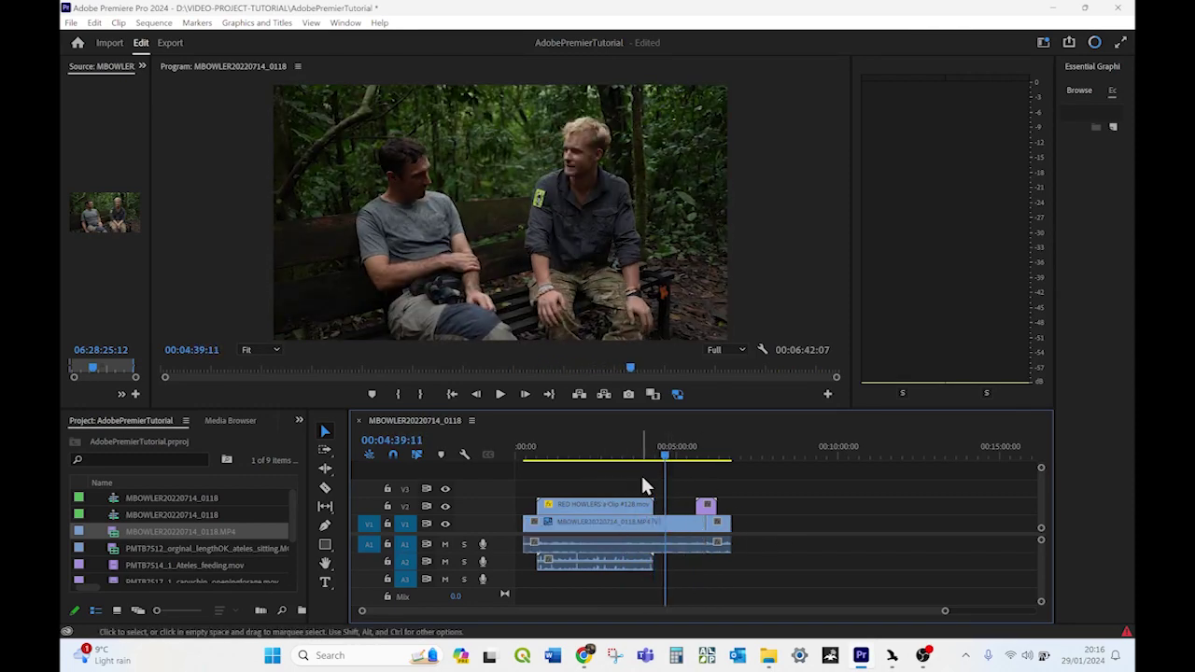
{"action": "left_click", "coordinate": [683, 549]}
{"action": "double_click", "coordinate": [496, 549]}
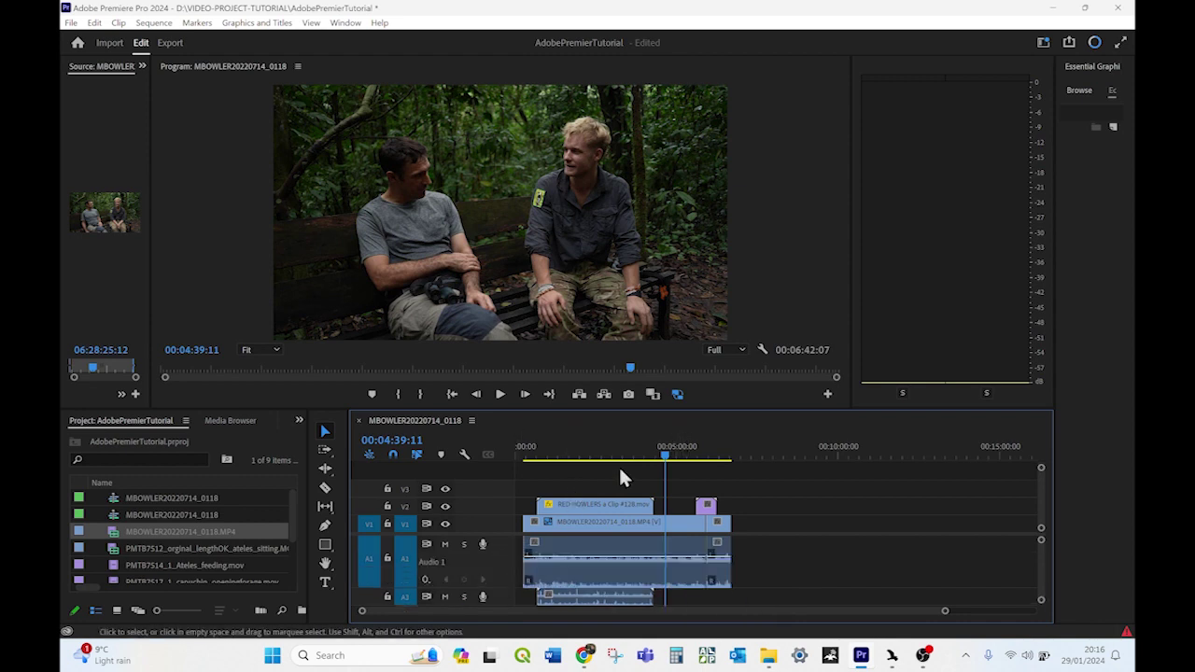
{"action": "left_click_drag", "start_coordinate": [703, 410], "coordinate": [703, 300]}
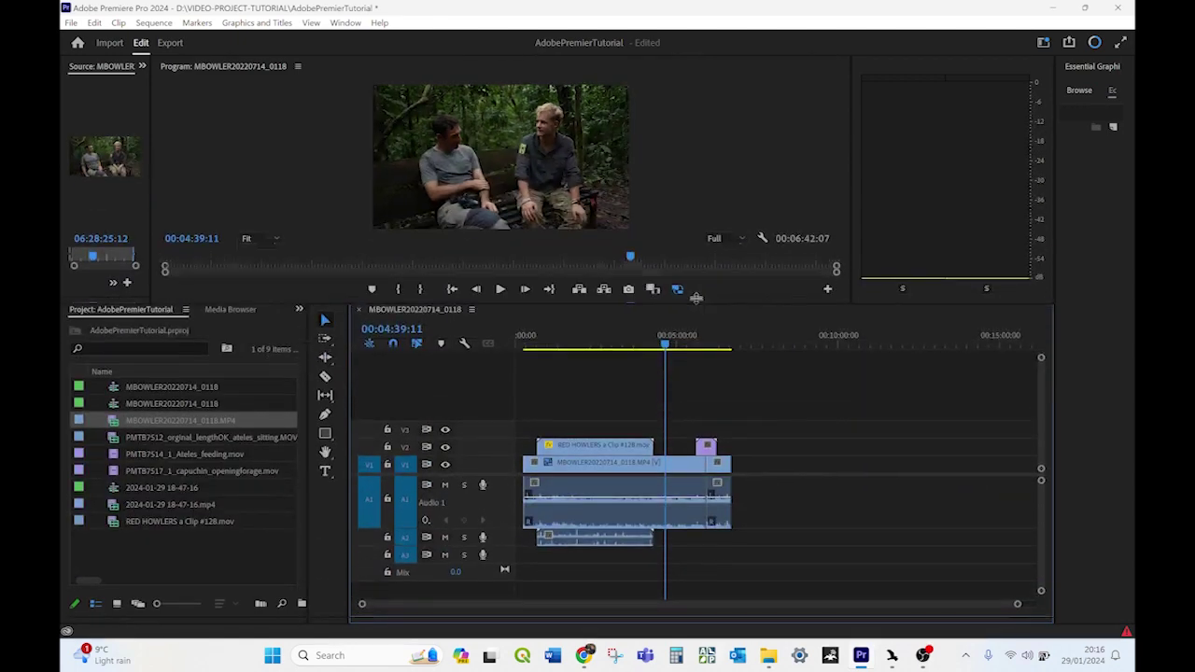
{"action": "double_click", "coordinate": [498, 545]}
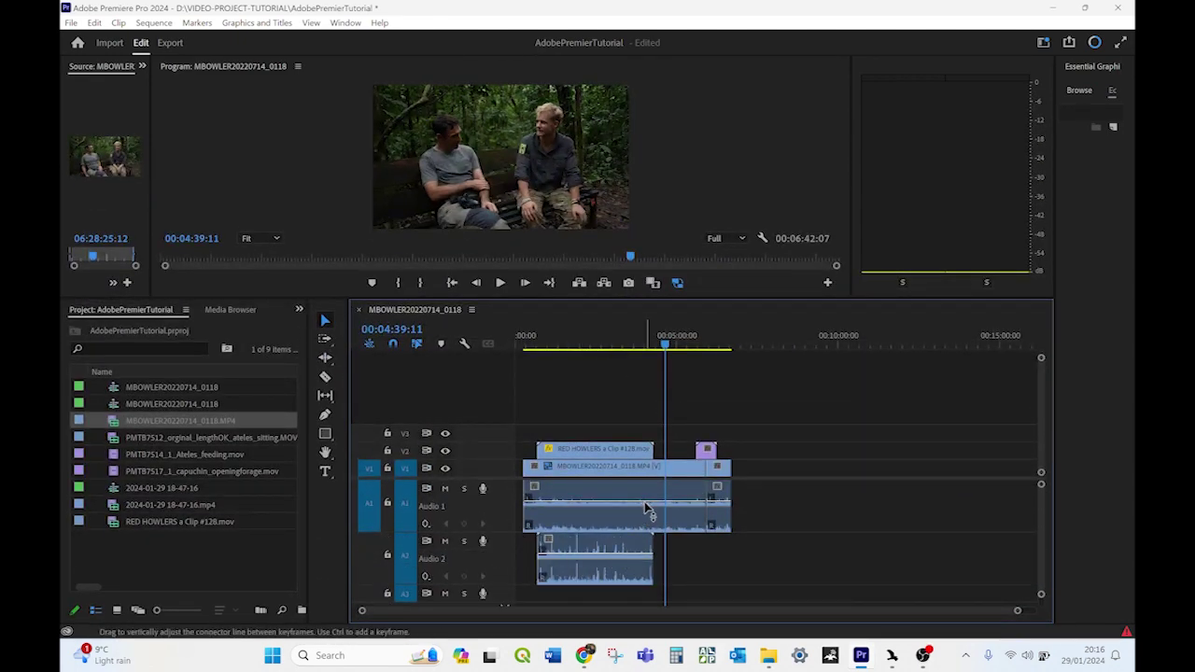
{"action": "mouse_move", "coordinate": [647, 505]}
{"action": "left_mouse_down"}
{"action": "mouse_move", "coordinate": [649, 487]}
{"action": "mouse_move", "coordinate": [646, 505]}
{"action": "left_mouse_up"}
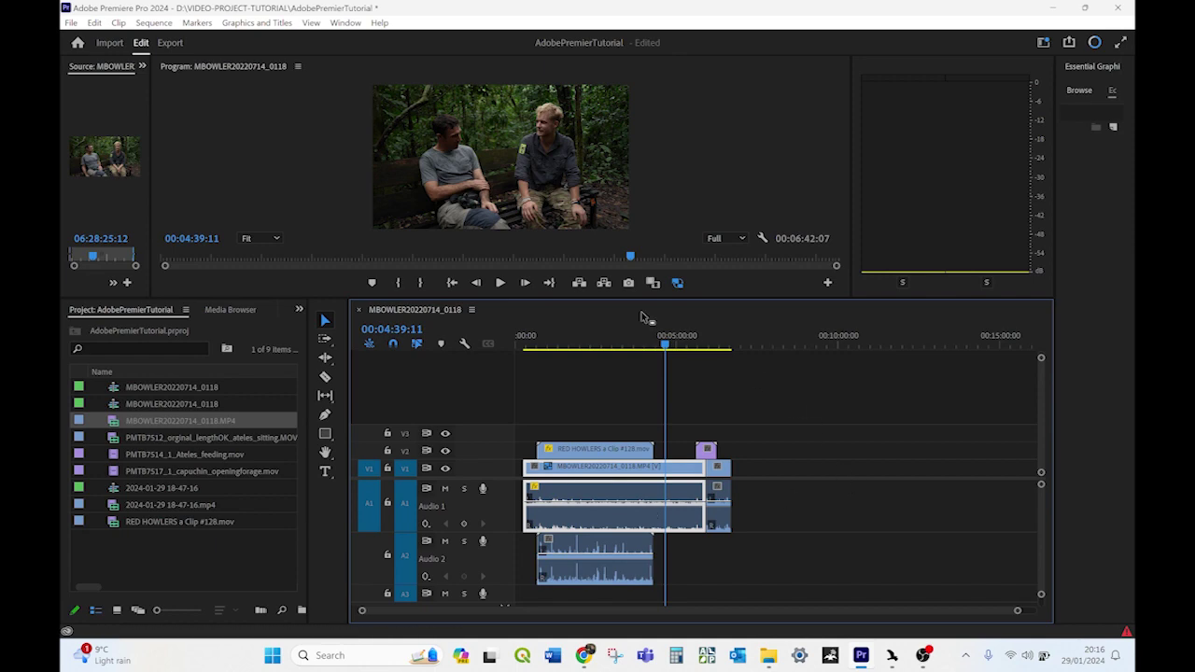
Switch to the Audio workspace and marquee-select the interview video and audio clips.
{"action": "left_click", "coordinate": [344, 23]}
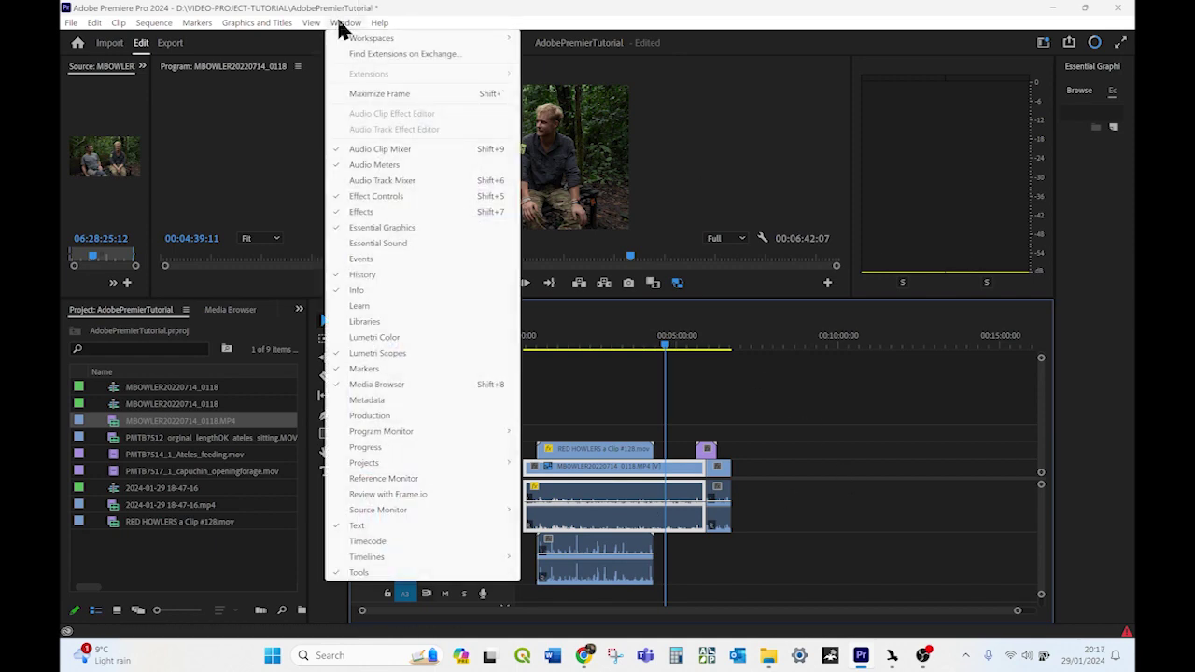
{"action": "mouse_move", "coordinate": [352, 39]}
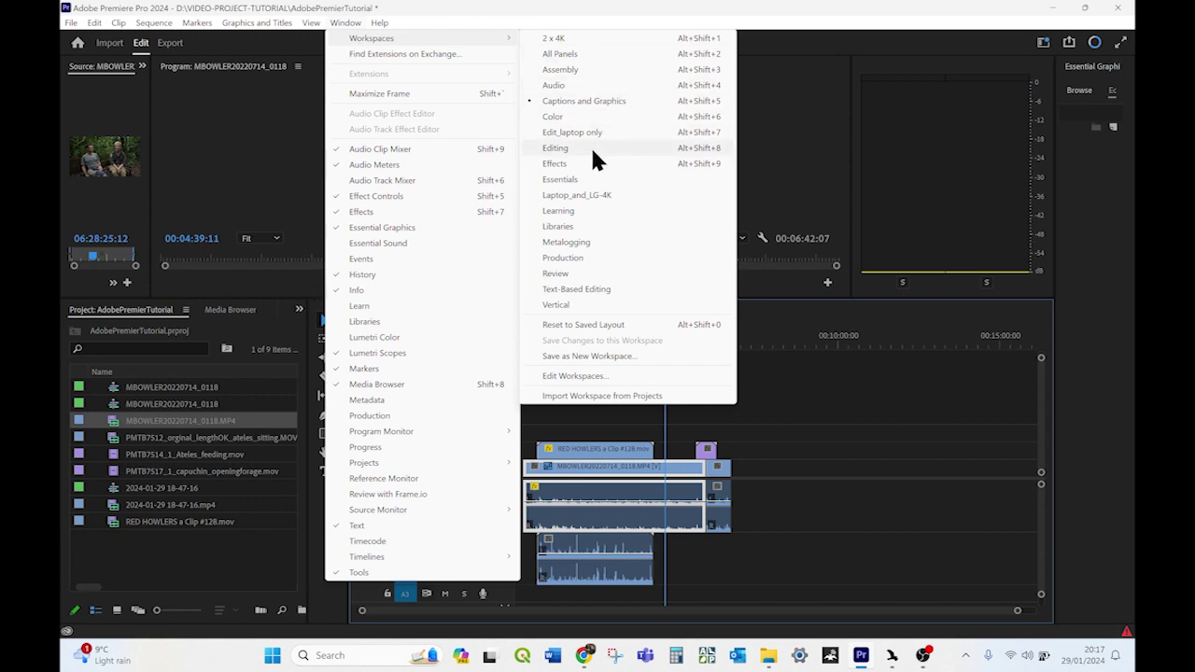
{"action": "left_click", "coordinate": [567, 83]}
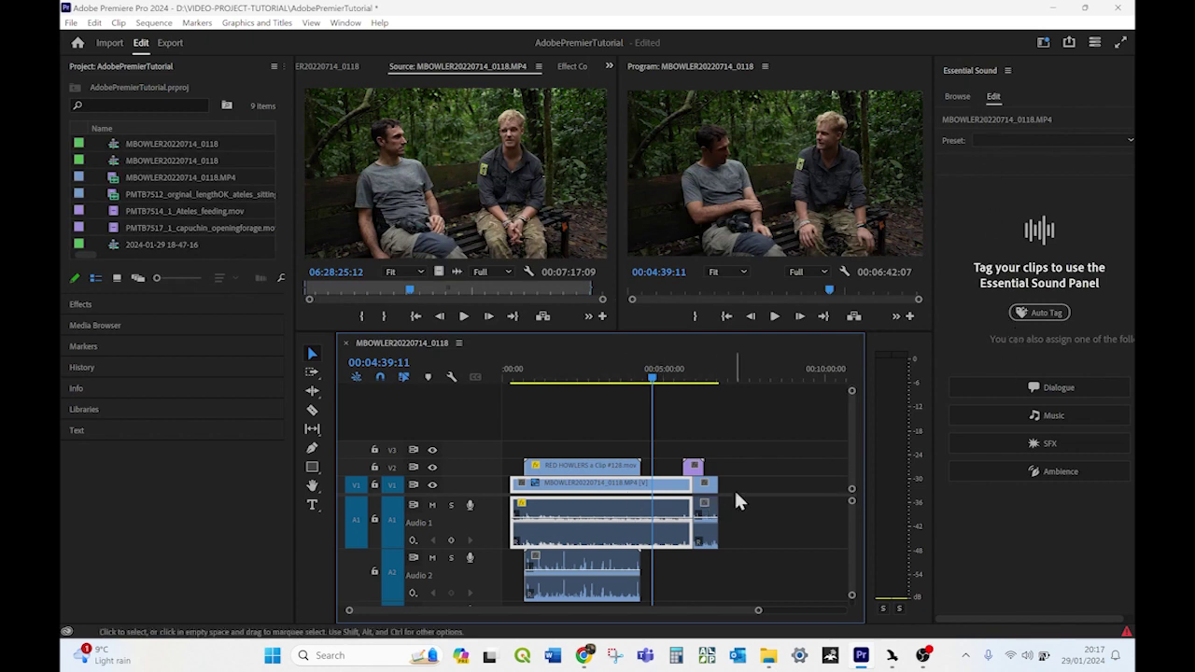
{"action": "left_click", "coordinate": [753, 530]}
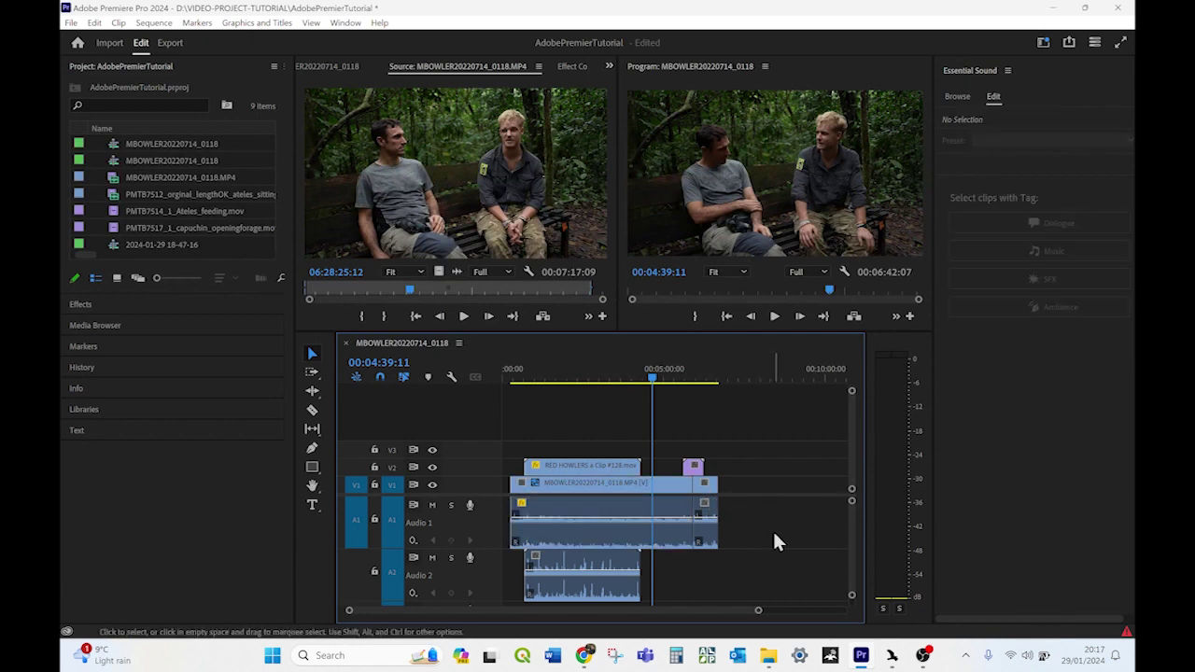
{"action": "left_click_drag", "start_coordinate": [771, 528], "coordinate": [593, 495]}
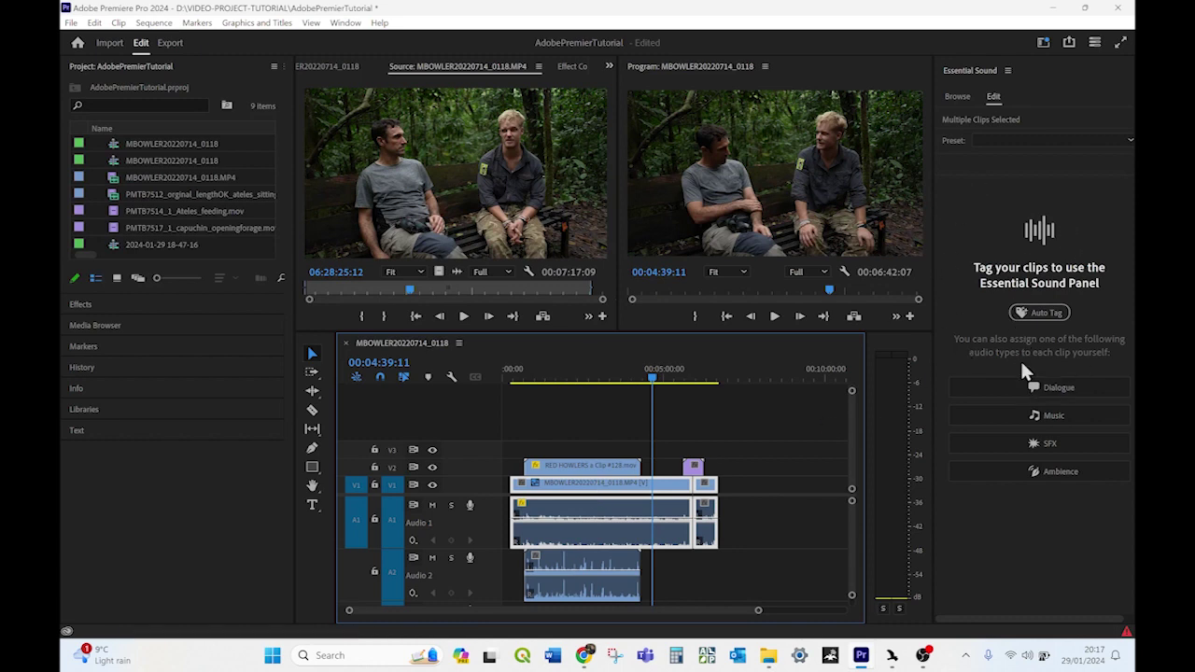
Tag the interview clips as Dialogue with the Balanced Low Tone Voice preset.
{"action": "left_click", "coordinate": [1052, 392]}
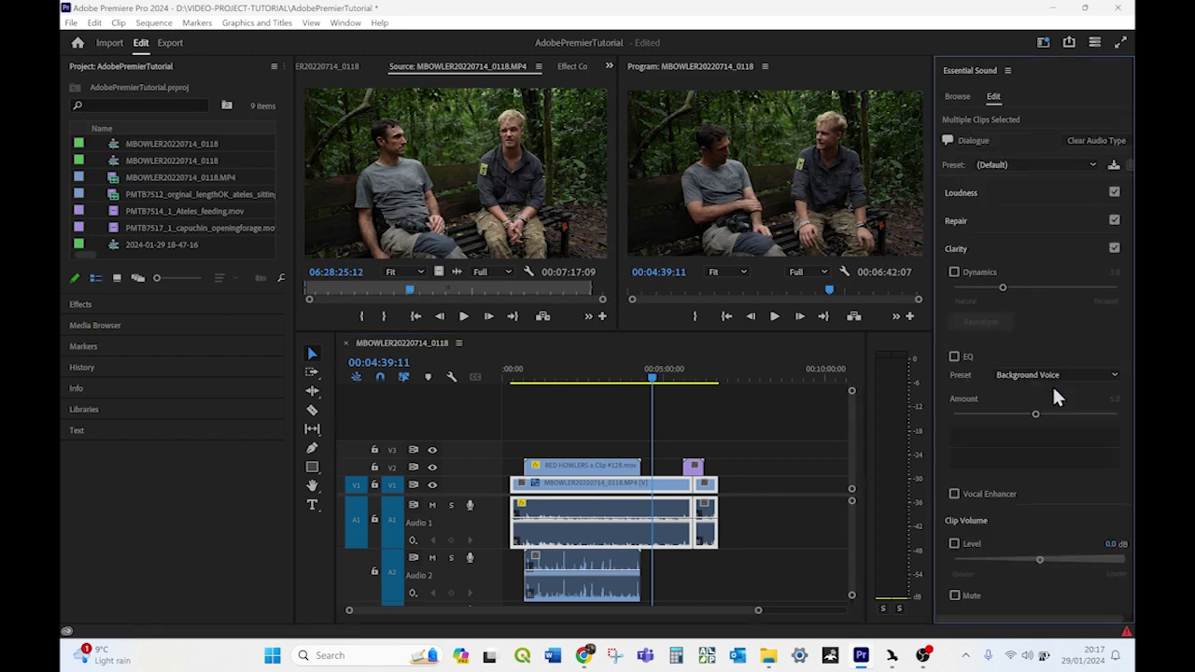
{"action": "left_click", "coordinate": [1006, 161]}
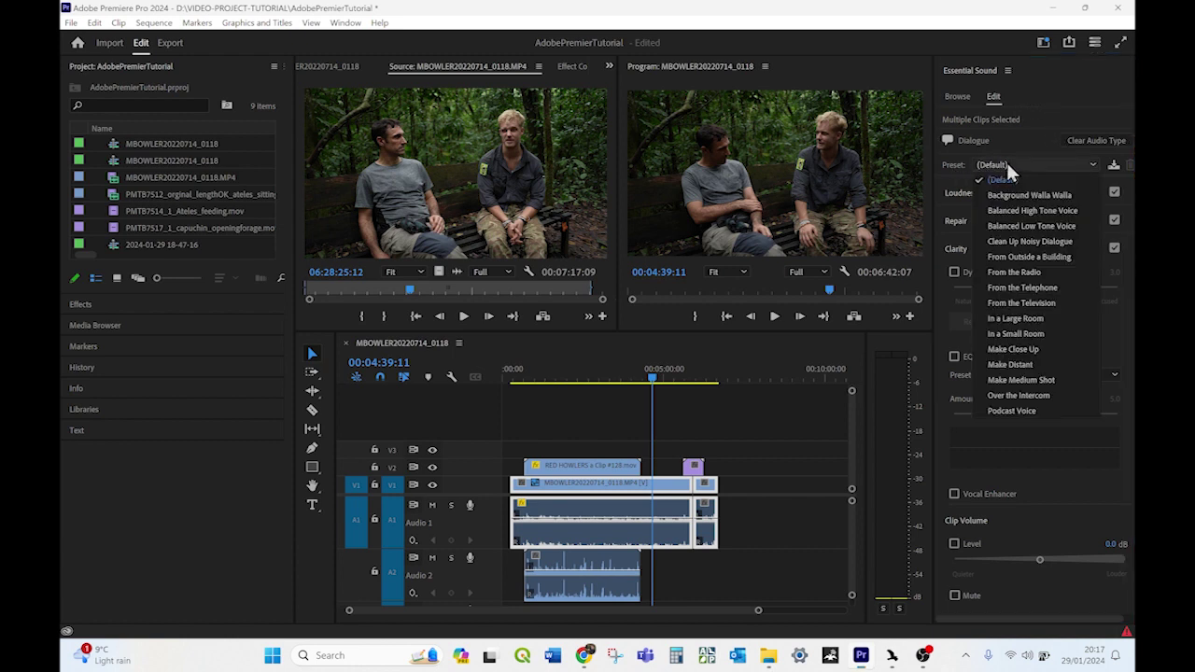
{"action": "left_click", "coordinate": [1030, 227]}
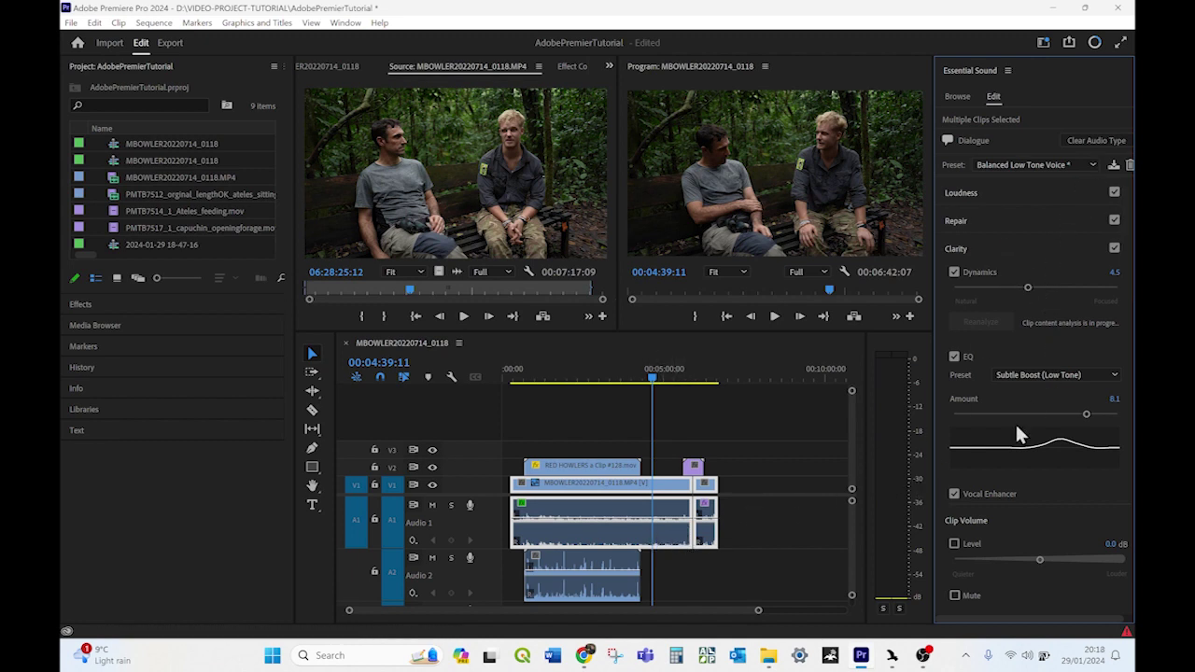
Play the interview to listen, then lower its audio volume by about 2.1 dB.
{"action": "left_click", "coordinate": [744, 513]}
{"action": "left_click", "coordinate": [681, 509]}
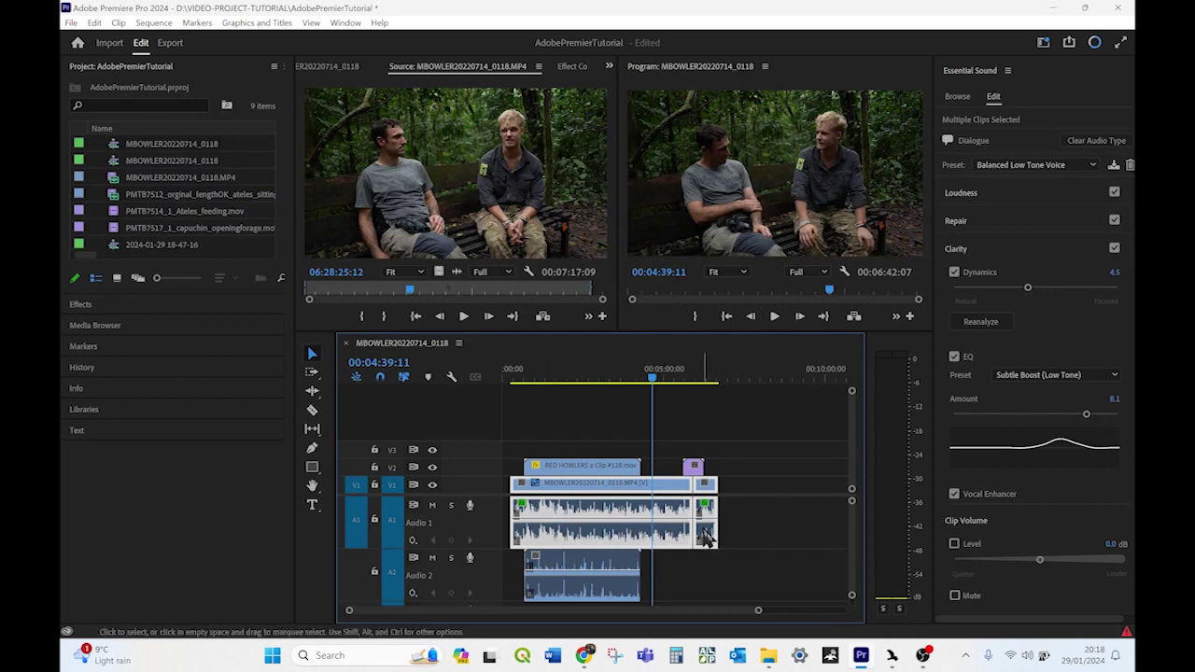
{"action": "key", "text": "space"}
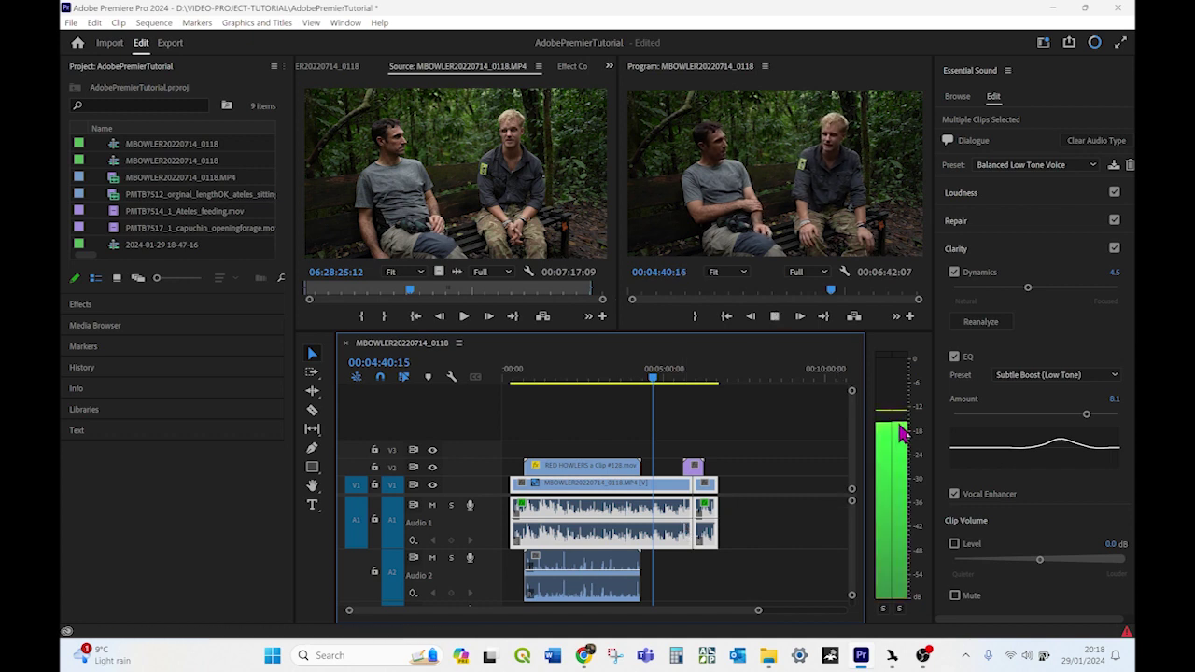
{"action": "key", "text": "space"}
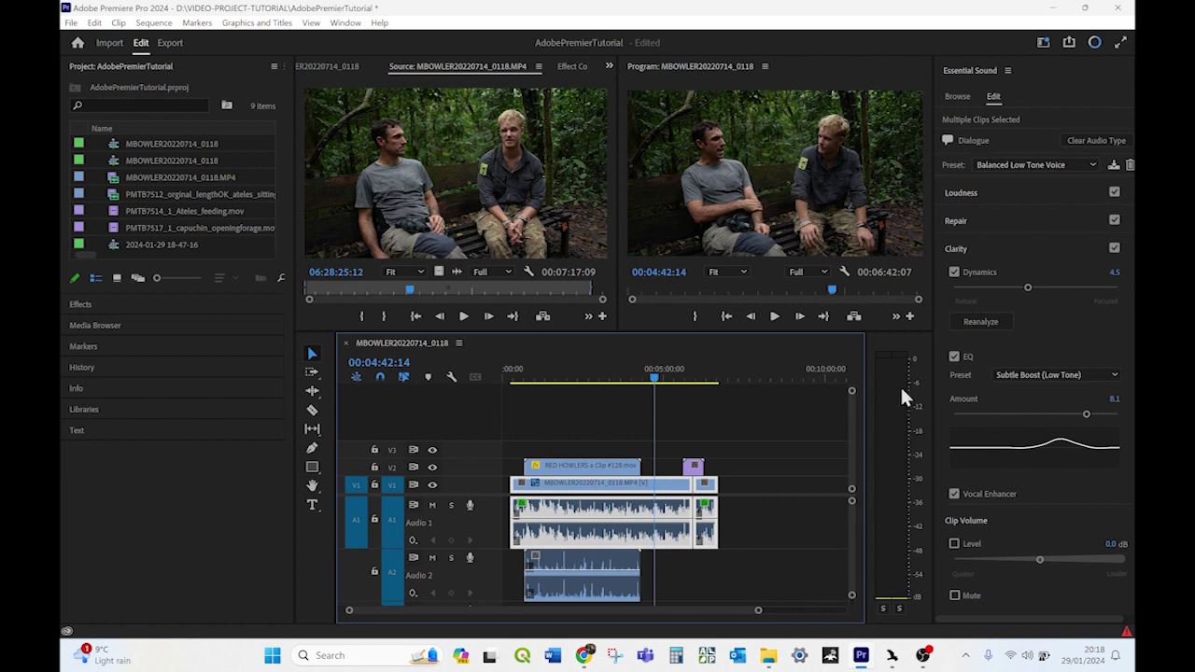
{"action": "left_click_drag", "start_coordinate": [671, 524], "coordinate": [706, 531]}
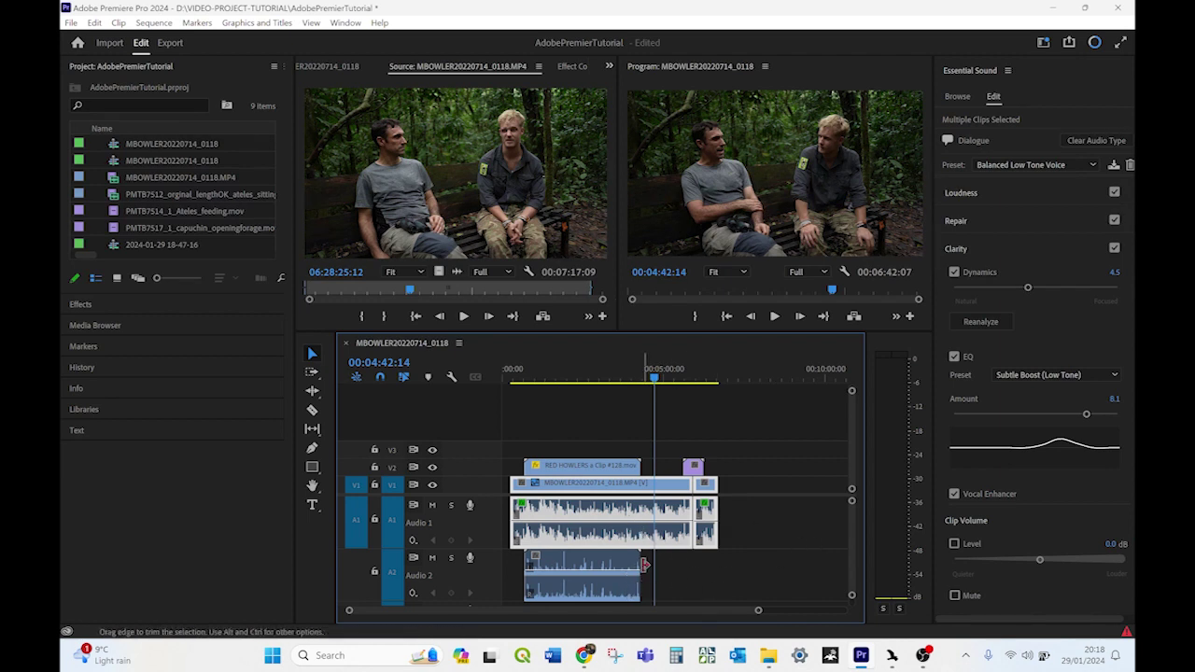
Tag the RED HOWLERS background audio as Ambience with the Room Tone preset.
{"action": "left_click", "coordinate": [620, 571]}
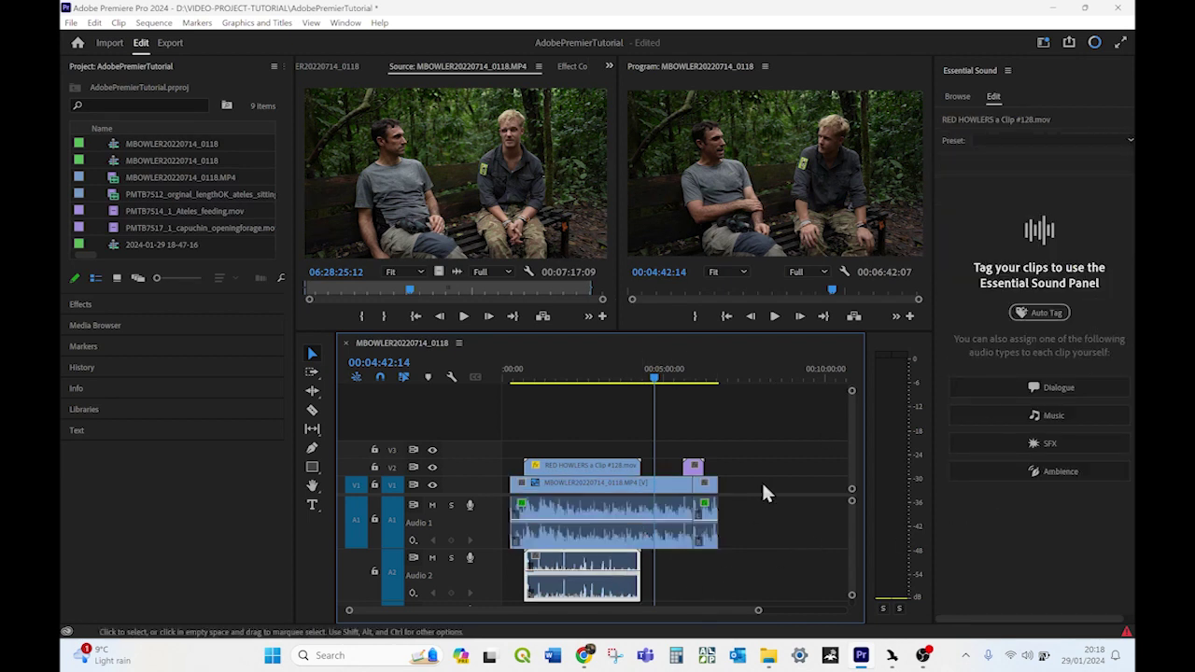
{"action": "left_click", "coordinate": [1073, 469]}
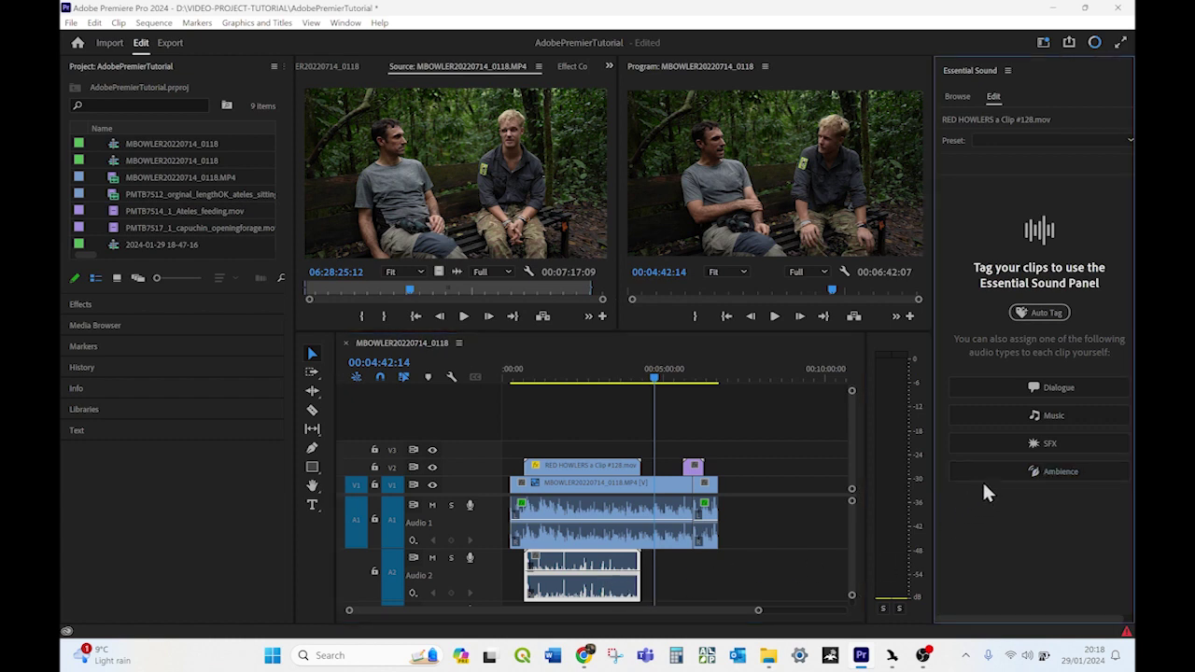
{"action": "left_click", "coordinate": [1023, 471]}
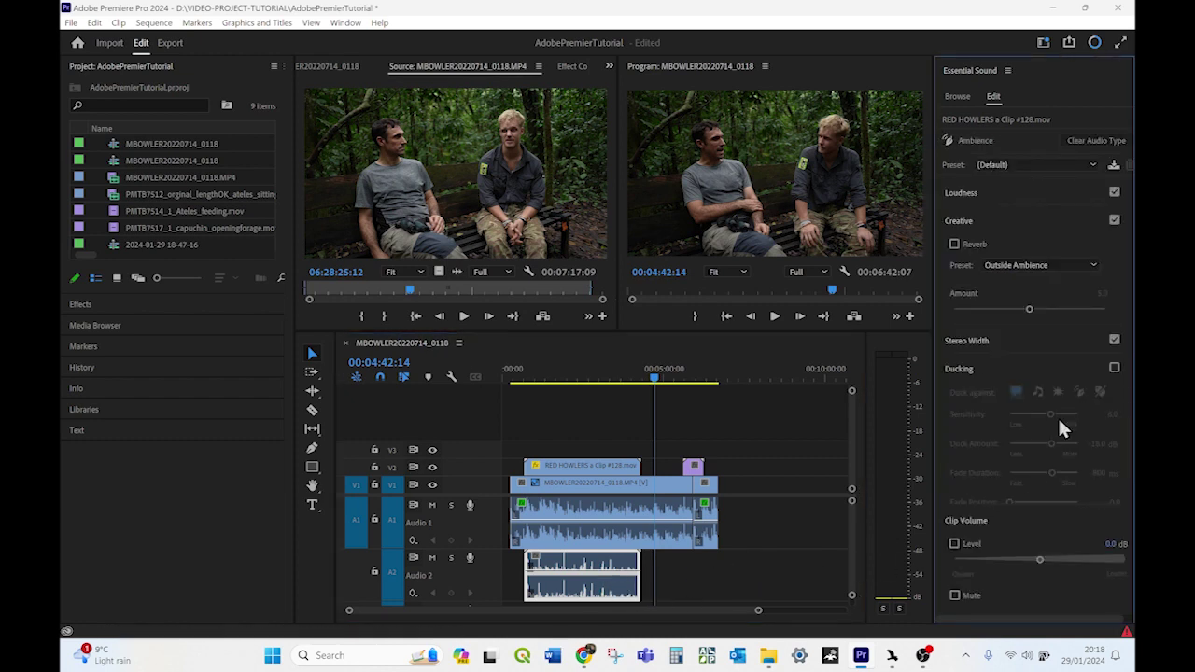
{"action": "left_click", "coordinate": [1015, 163]}
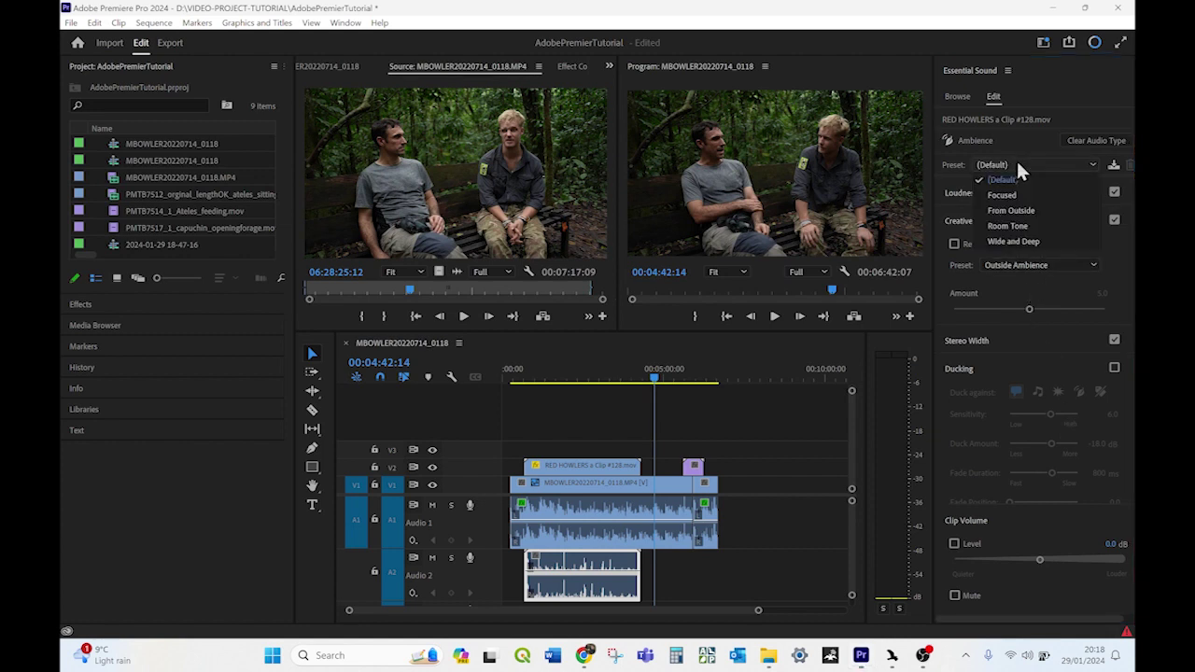
{"action": "left_click", "coordinate": [1044, 224]}
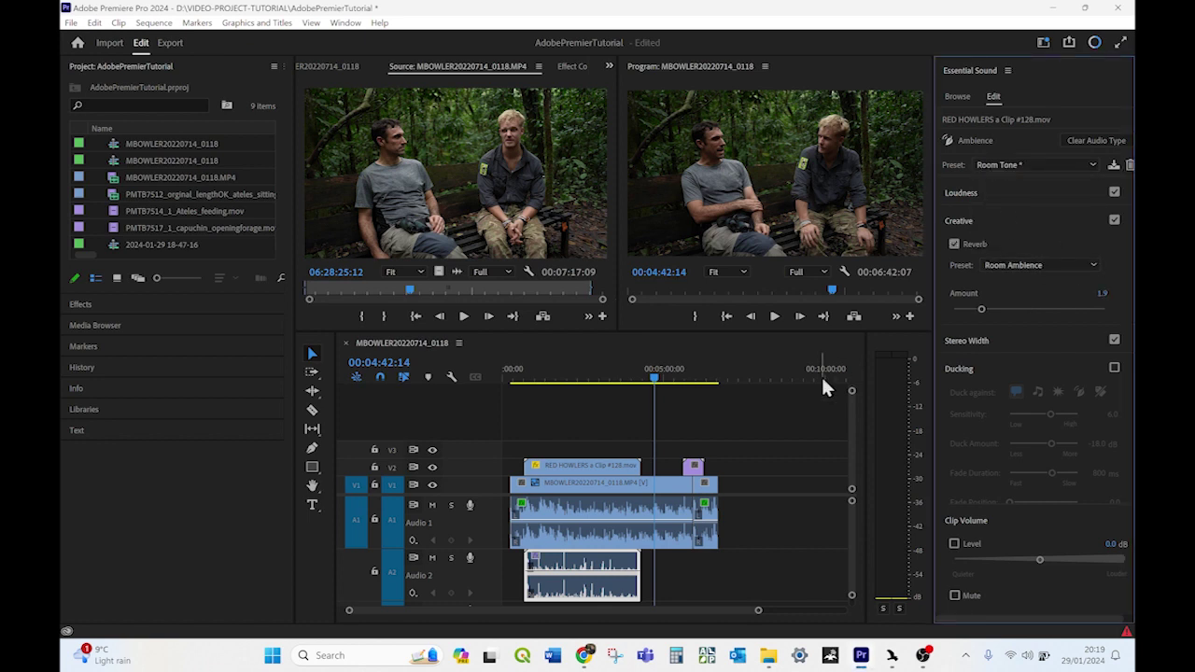
Raise the RED HOWLERS audio clip's volume by about 2.2 dB.
{"action": "left_click", "coordinate": [616, 579]}
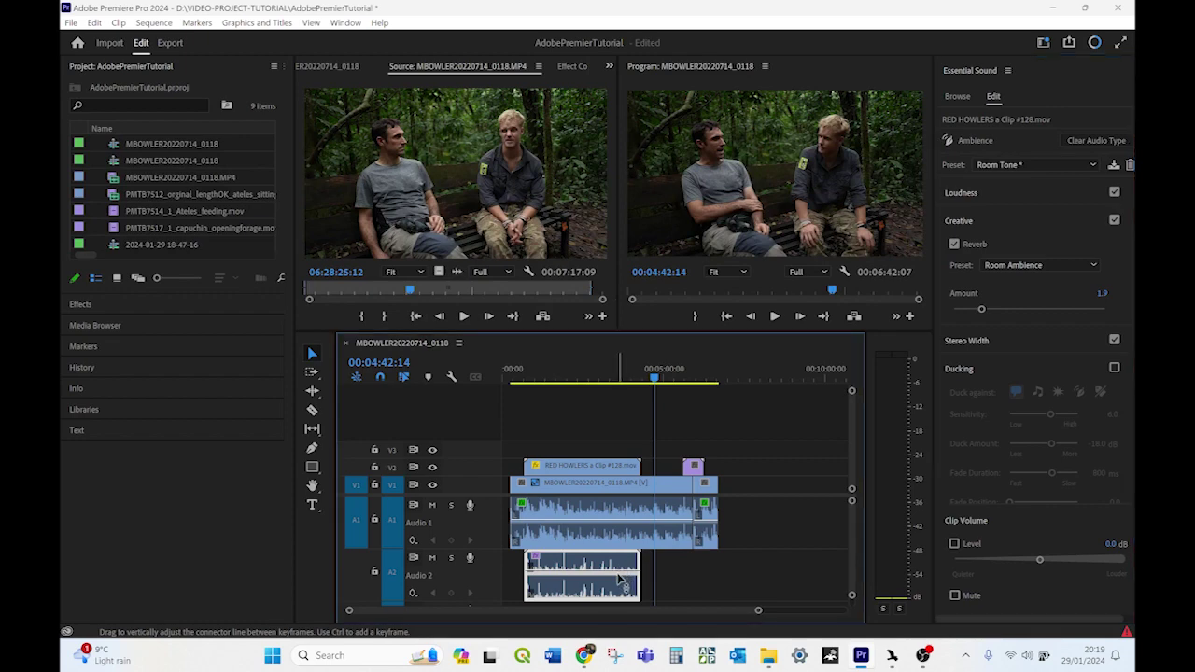
{"action": "right_click", "coordinate": [623, 579]}
{"action": "key", "text": "Escape"}
{"action": "mouse_move", "coordinate": [611, 571]}
{"action": "left_mouse_down"}
{"action": "mouse_move", "coordinate": [604, 558]}
{"action": "mouse_move", "coordinate": [604, 568]}
{"action": "left_mouse_up"}
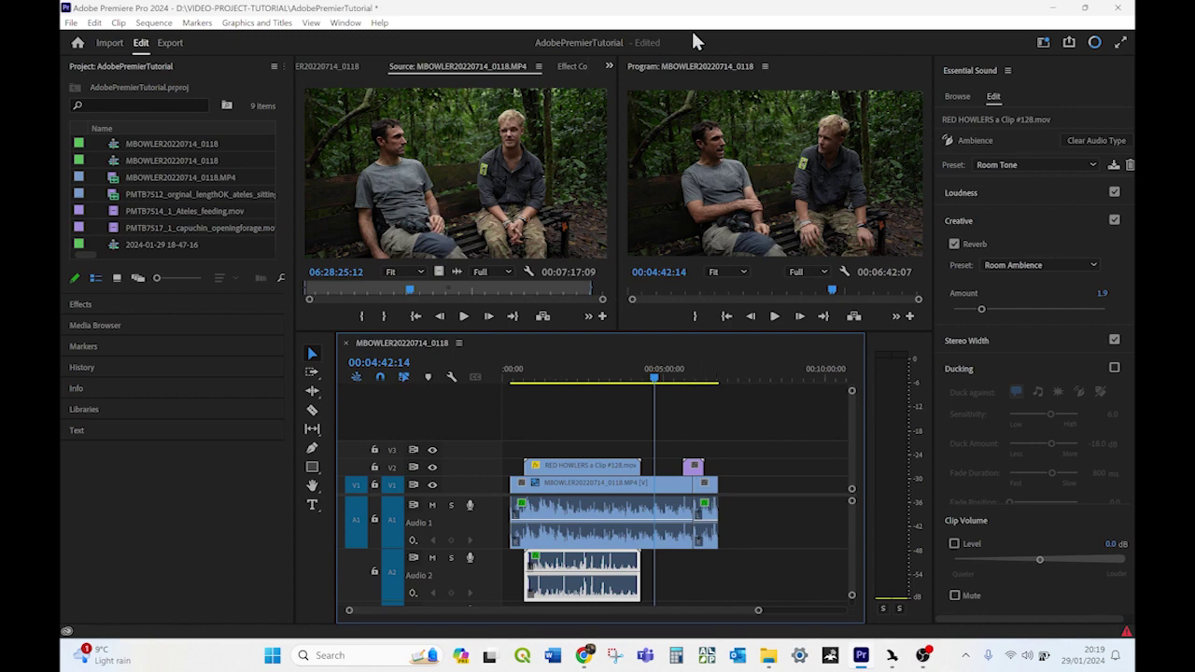
Open the Captions and Graphics workspace and drag the Essential Graphics templates panel wider.
{"action": "left_click", "coordinate": [348, 23]}
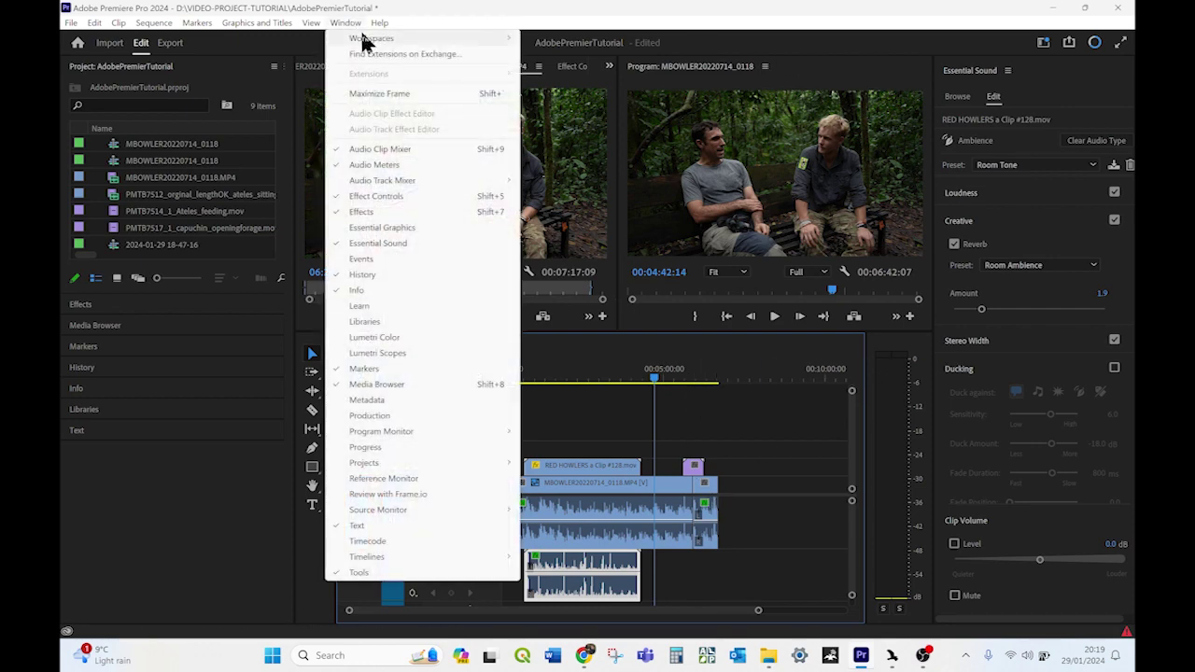
{"action": "mouse_move", "coordinate": [364, 40]}
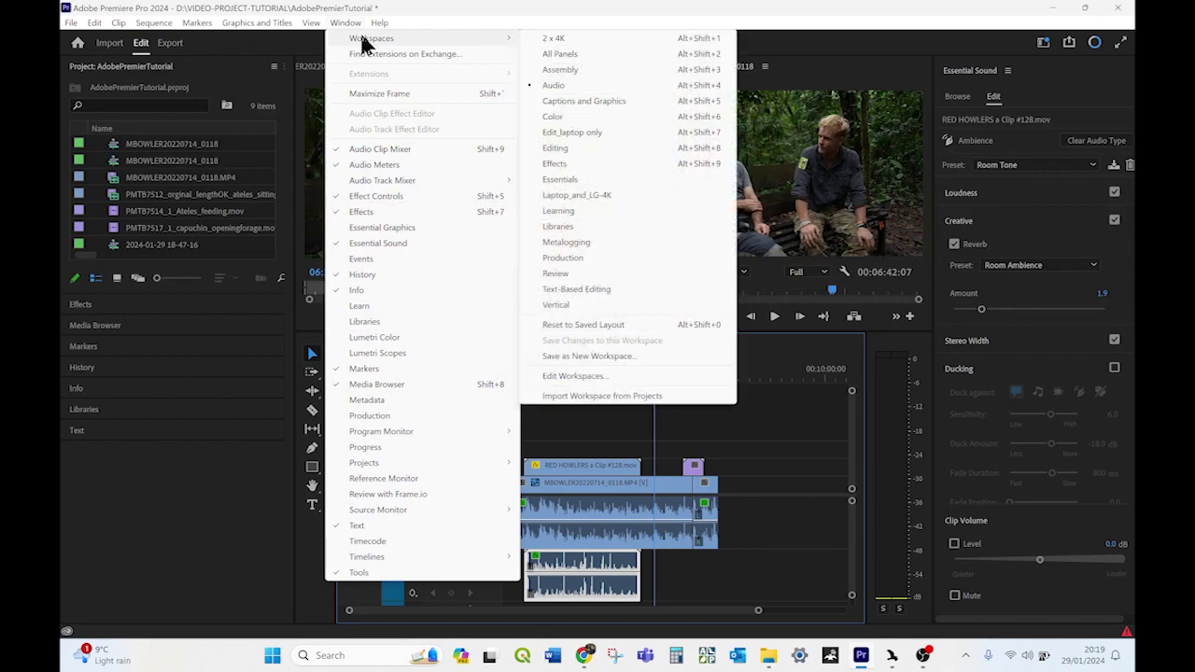
{"action": "left_click", "coordinate": [605, 103]}
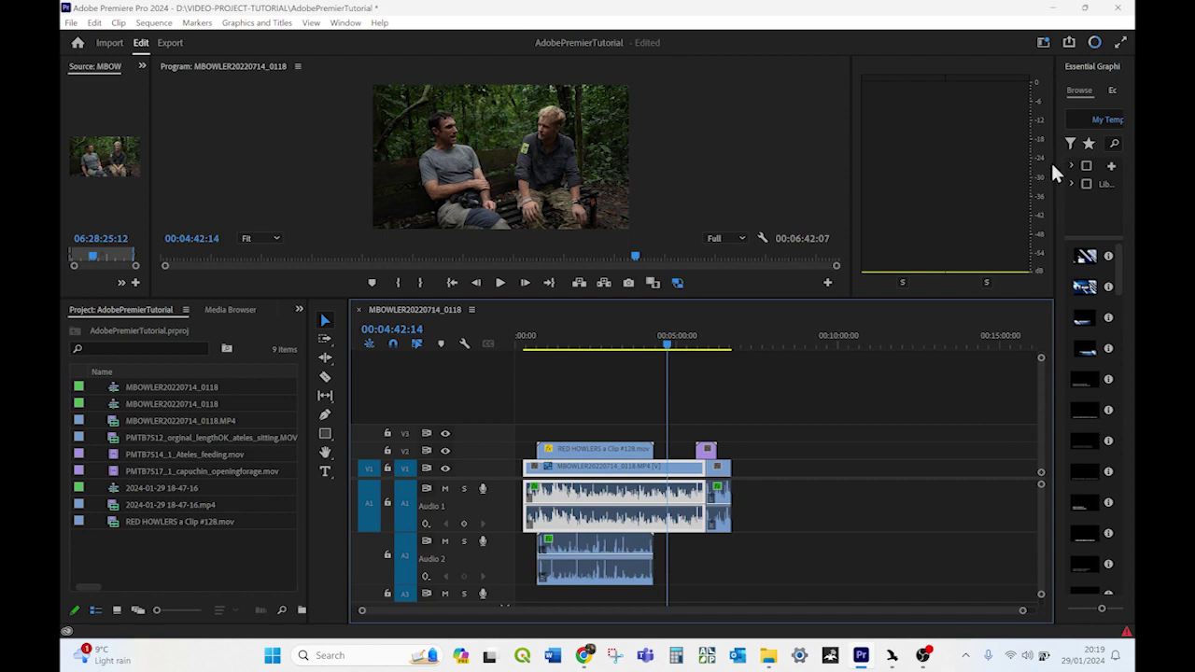
{"action": "left_click_drag", "start_coordinate": [1055, 162], "coordinate": [844, 177]}
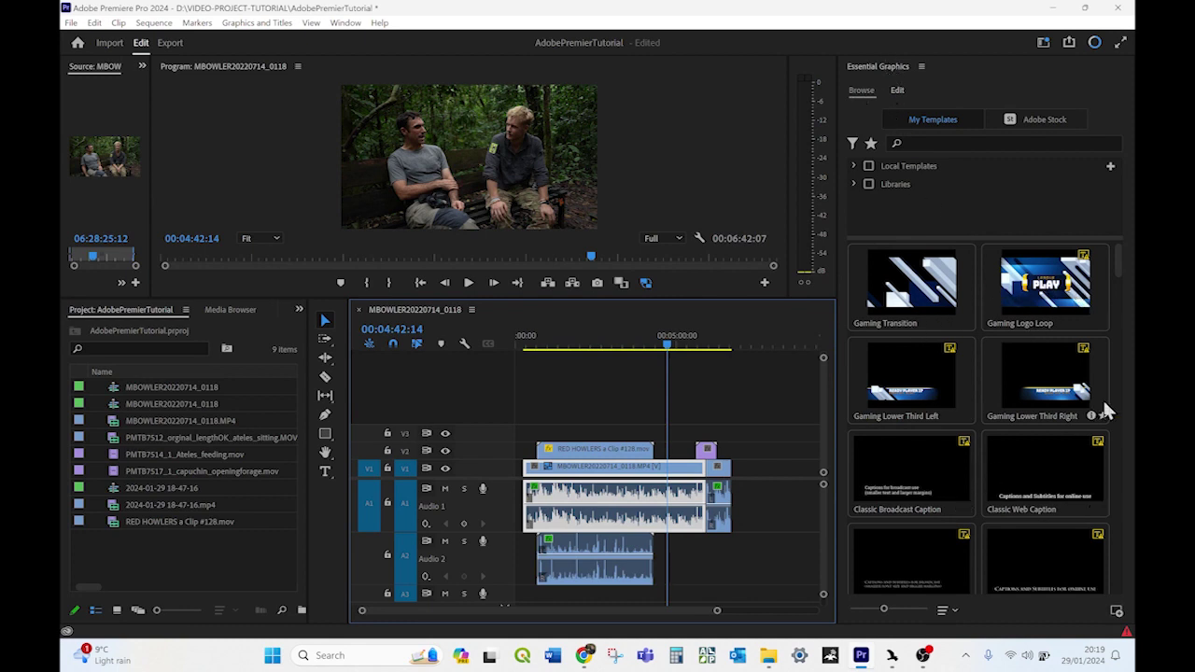
{"action": "left_click_drag", "start_coordinate": [1118, 248], "coordinate": [1098, 216]}
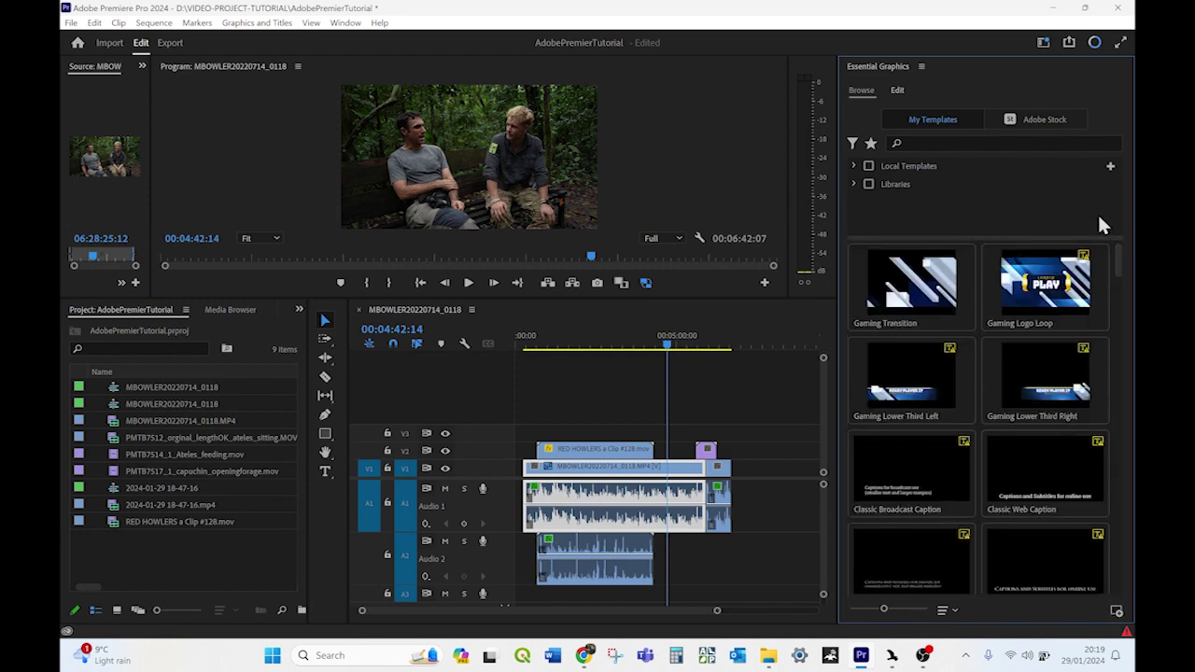
Add a yellow 'New Text Layer' title graphic on V2 and trim its length.
{"action": "left_click", "coordinate": [898, 91]}
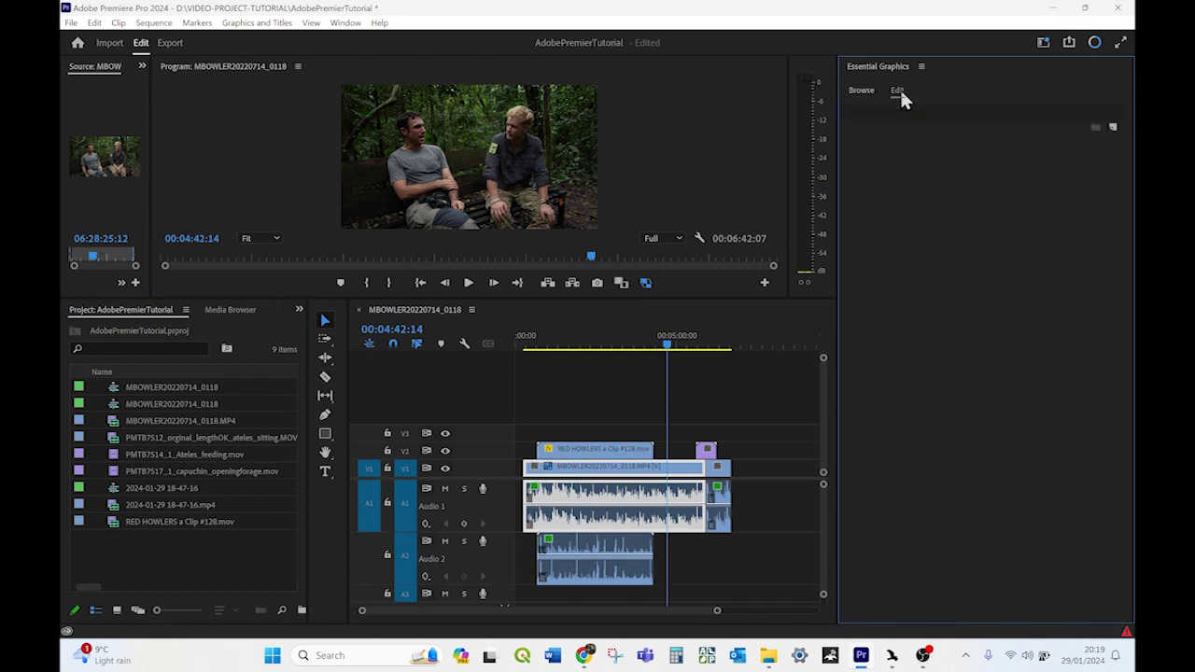
{"action": "left_click", "coordinate": [1113, 128]}
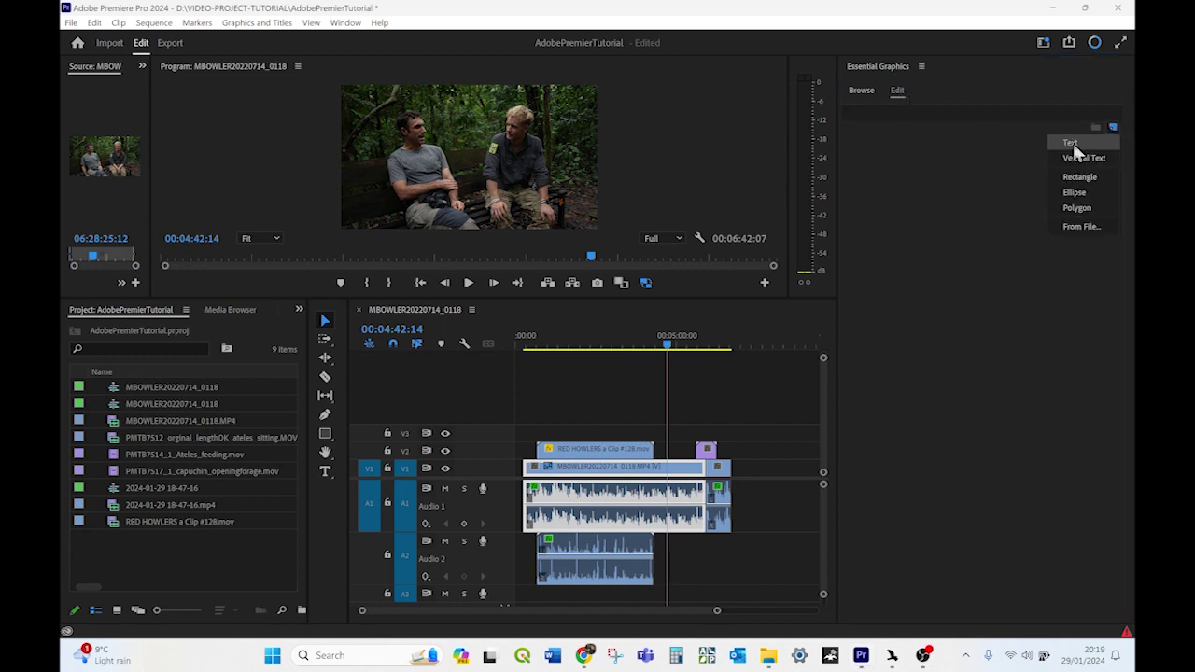
{"action": "left_click", "coordinate": [1073, 143]}
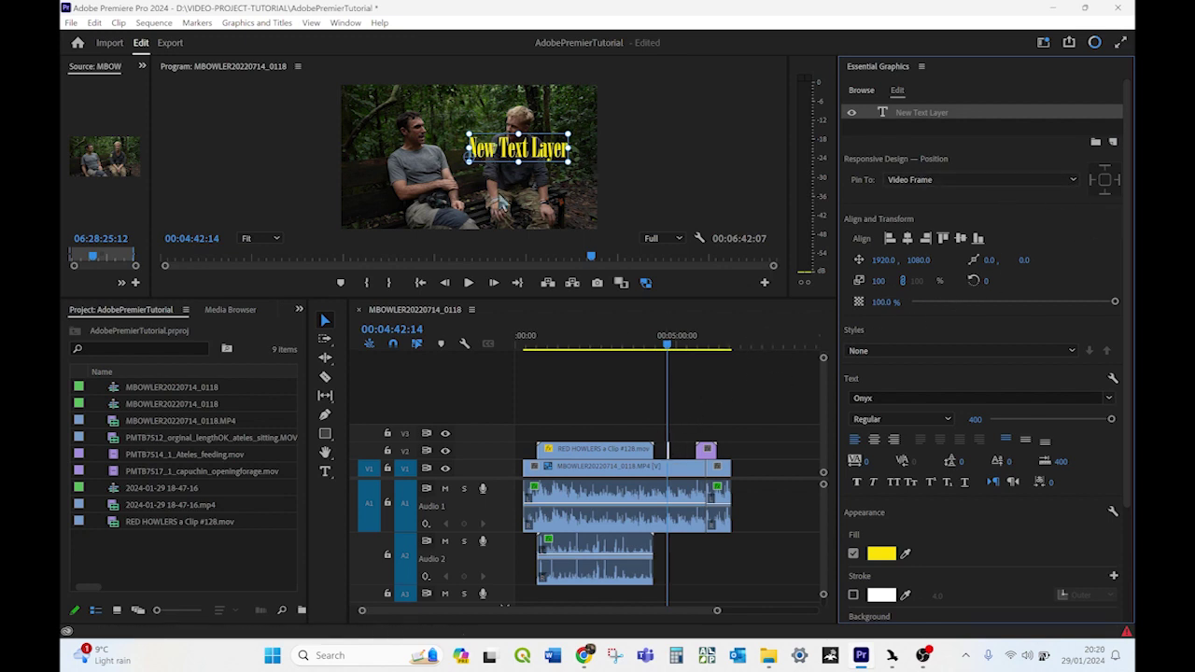
{"action": "left_click", "coordinate": [672, 449]}
{"action": "left_click_drag", "start_coordinate": [672, 450], "coordinate": [685, 450]}
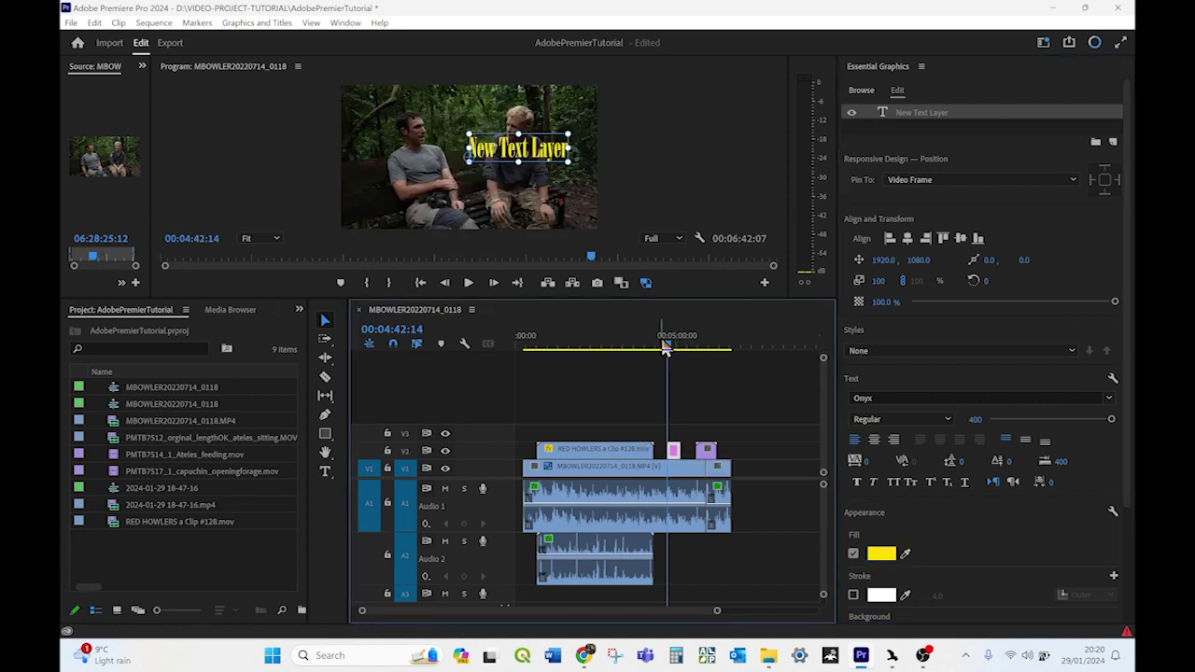
Move the title clip to V3, extend its start earlier, and set the playhead to 00:03:27:24.
{"action": "left_click_drag", "start_coordinate": [674, 452], "coordinate": [715, 433]}
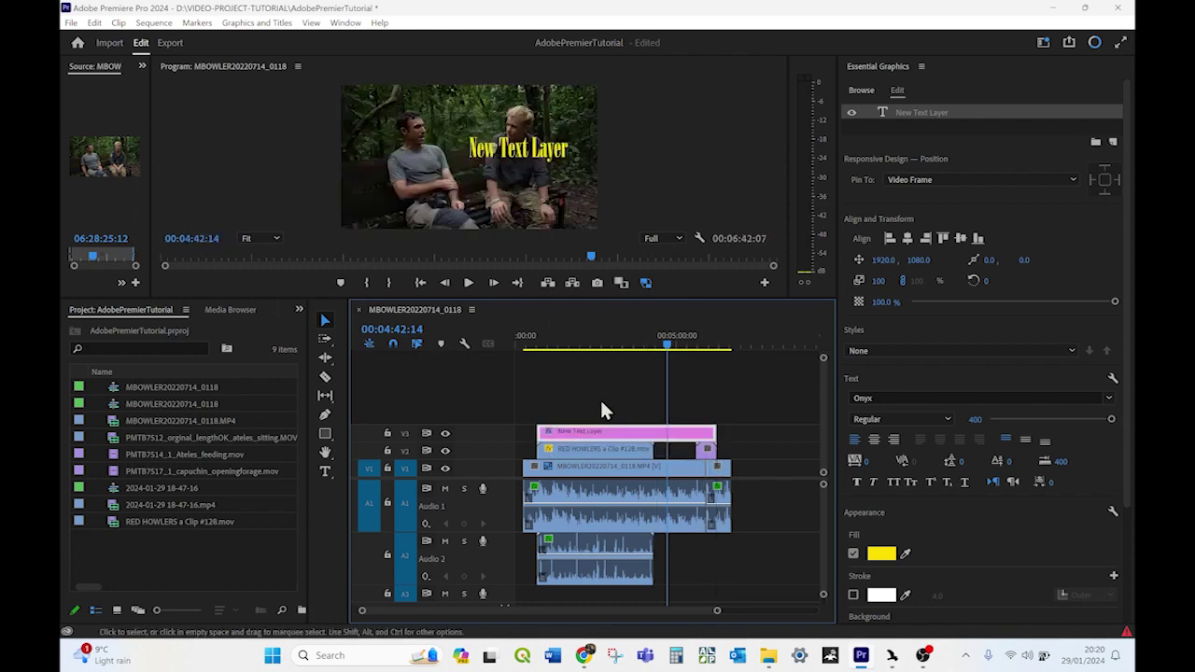
{"action": "left_click_drag", "start_coordinate": [539, 432], "coordinate": [582, 429]}
{"action": "left_click", "coordinate": [629, 346]}
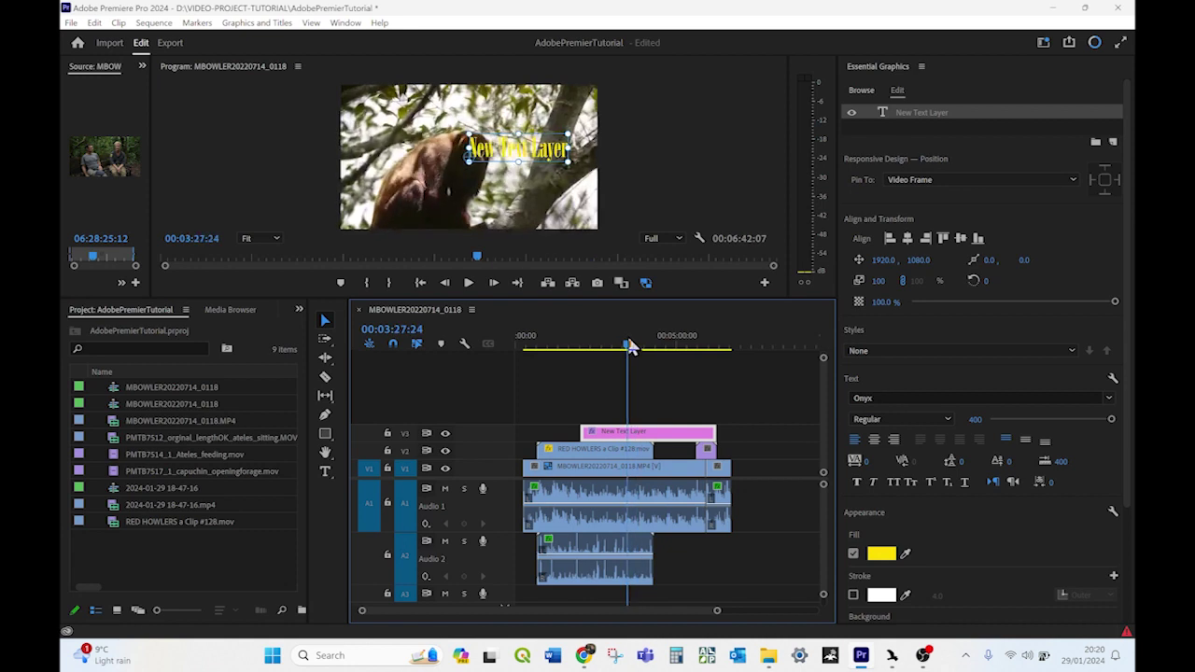
Replace the 'New Text Layer' title text with 'Whatever'.
{"action": "left_click", "coordinate": [525, 149]}
{"action": "double_click", "coordinate": [524, 146]}
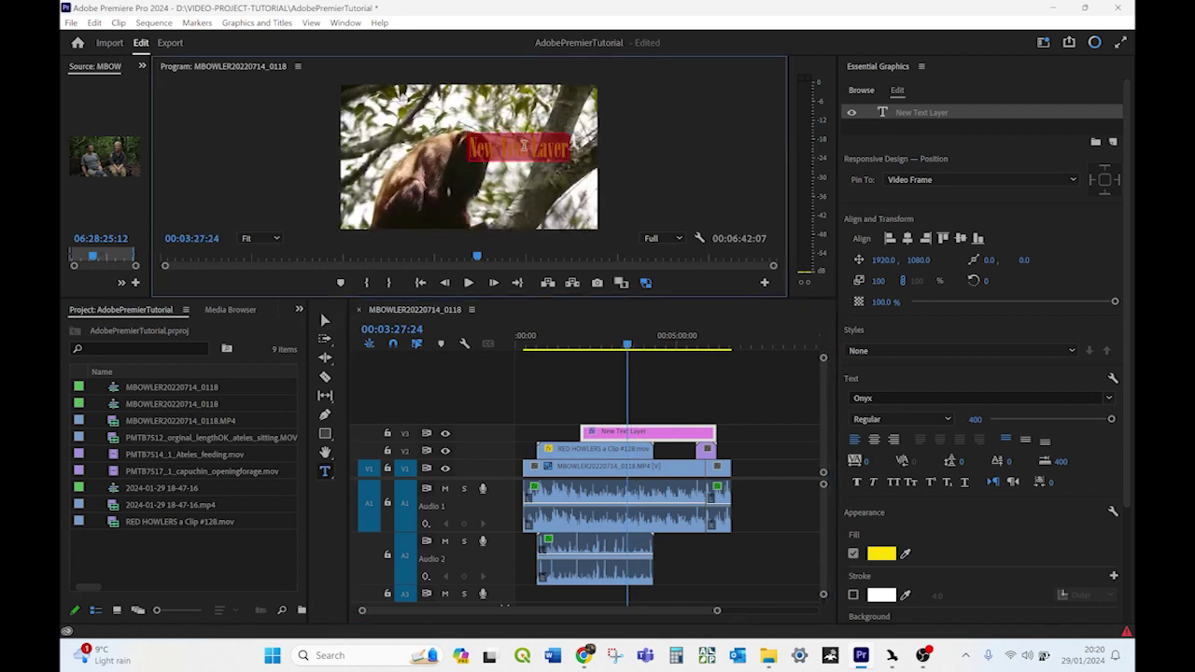
{"action": "double_click", "coordinate": [521, 148]}
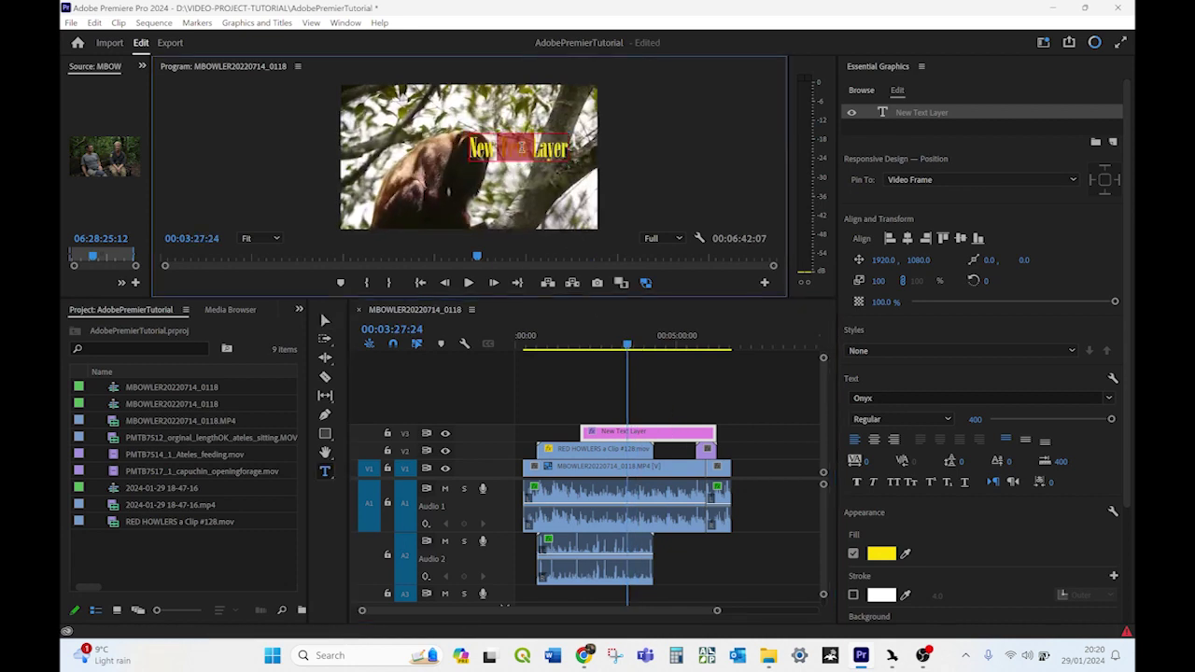
{"action": "left_click", "coordinate": [520, 147]}
{"action": "type", "text": "Whatev"}
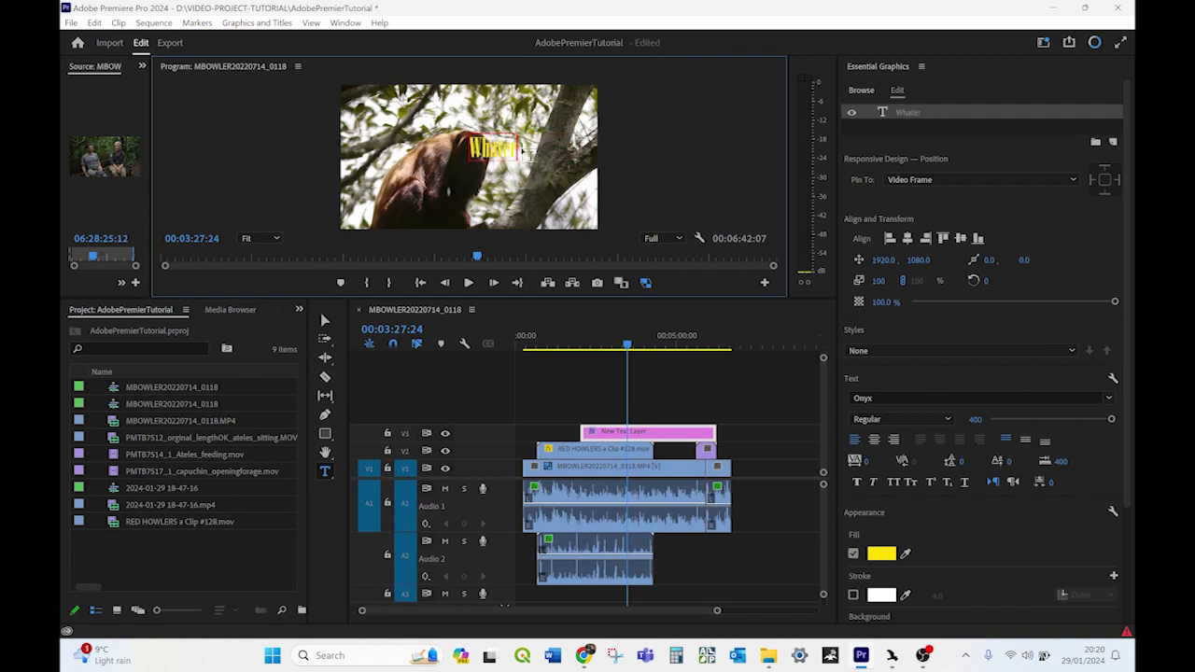
{"action": "type", "text": "er"}
Give the letters 'ever' in Whatever a near-black 040400 fill.
{"action": "double_click", "coordinate": [518, 147]}
{"action": "left_click", "coordinate": [502, 151]}
{"action": "left_click_drag", "start_coordinate": [502, 152], "coordinate": [564, 155]}
{"action": "left_click", "coordinate": [882, 556]}
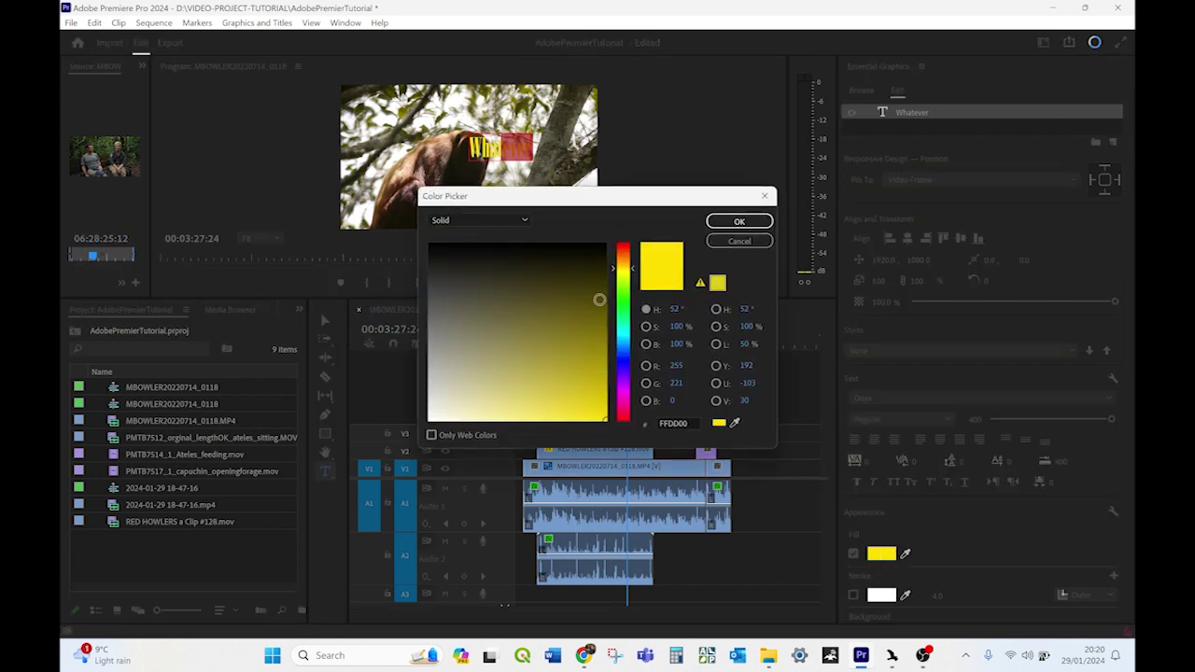
{"action": "left_click_drag", "start_coordinate": [572, 293], "coordinate": [602, 244]}
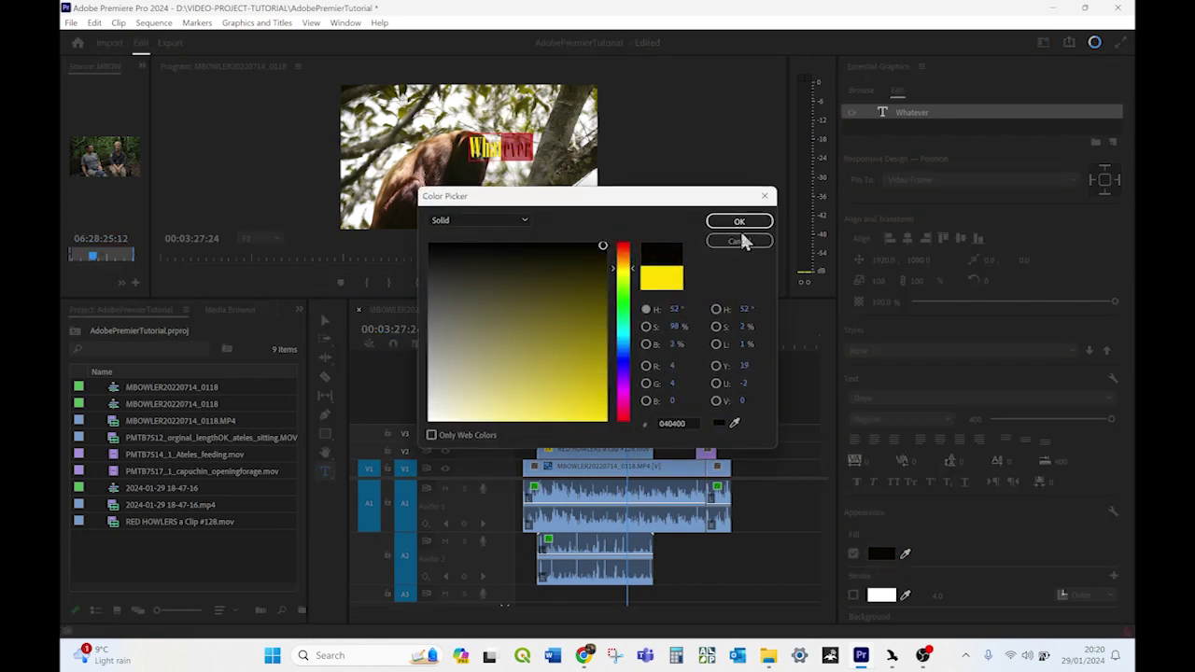
{"action": "left_click", "coordinate": [738, 223]}
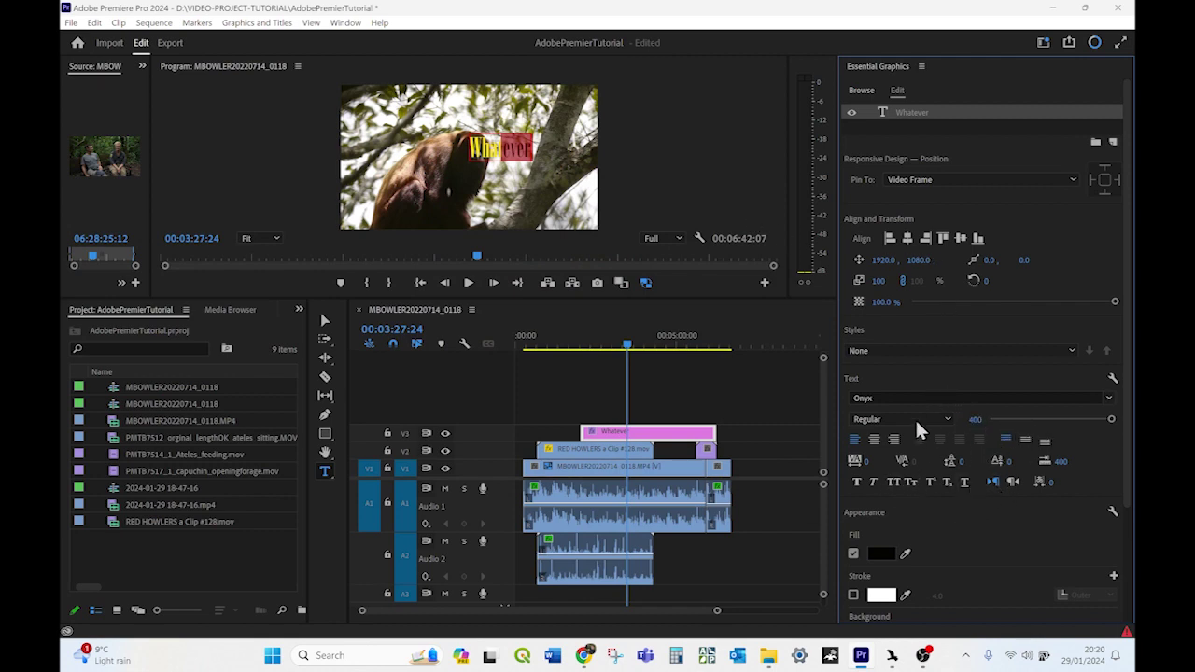
Set the selected letters to the Rockwell font, keeping size 400.
{"action": "left_click_drag", "start_coordinate": [1061, 420], "coordinate": [1111, 419]}
{"action": "left_click", "coordinate": [1108, 399]}
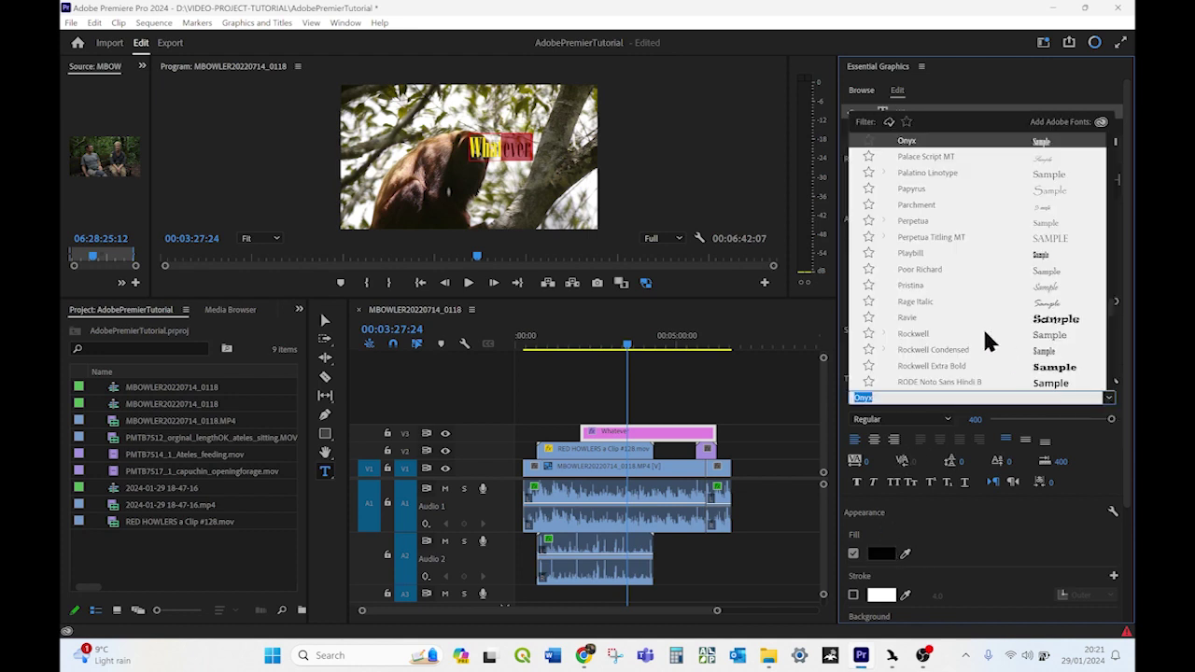
{"action": "left_click", "coordinate": [927, 335]}
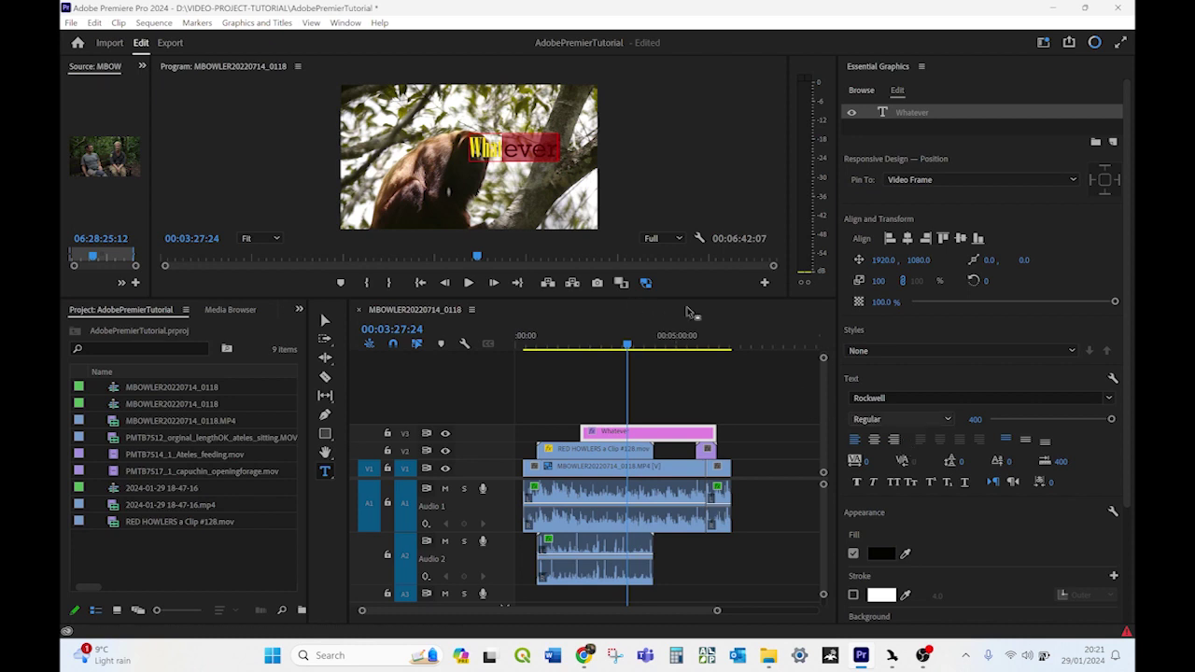
Give the Whatever title baseline shift 60, tracking 77 and Faux Italic.
{"action": "left_click", "coordinate": [531, 140]}
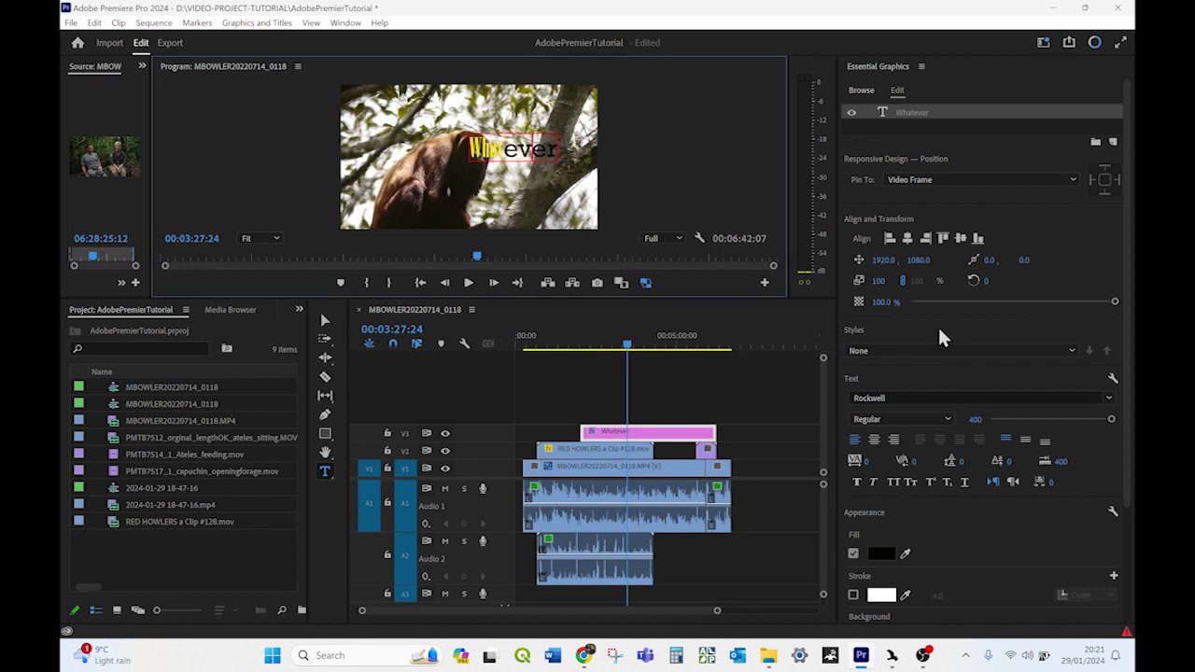
{"action": "double_click", "coordinate": [536, 142]}
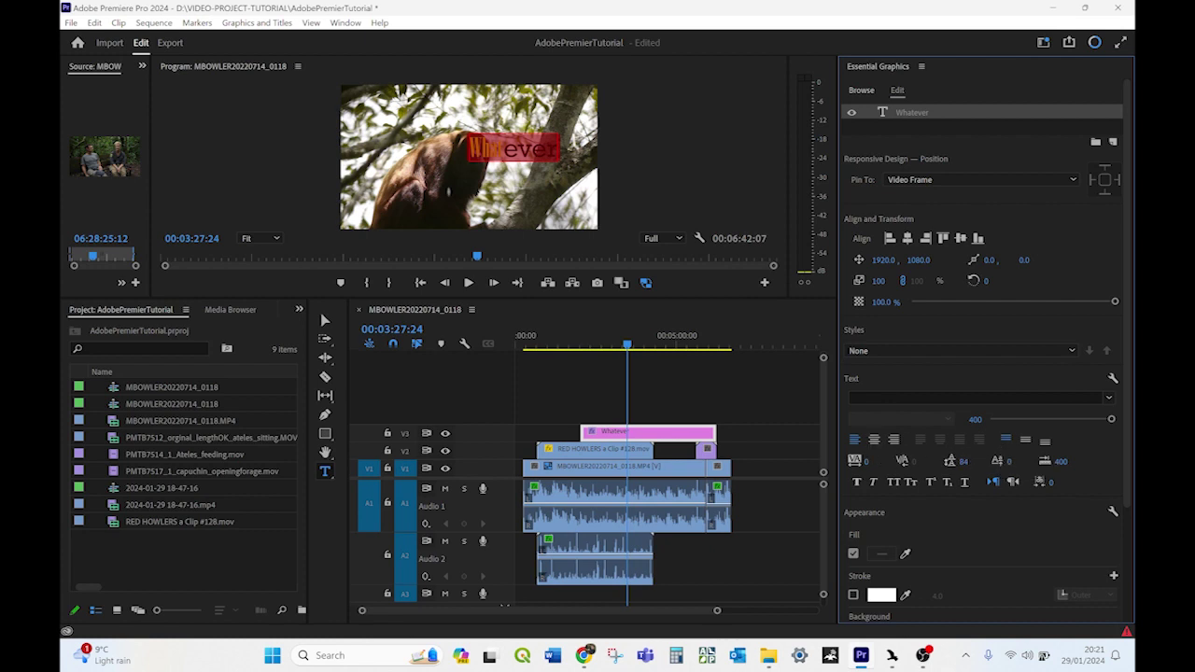
{"action": "left_click_drag", "start_coordinate": [1009, 460], "coordinate": [1028, 461]}
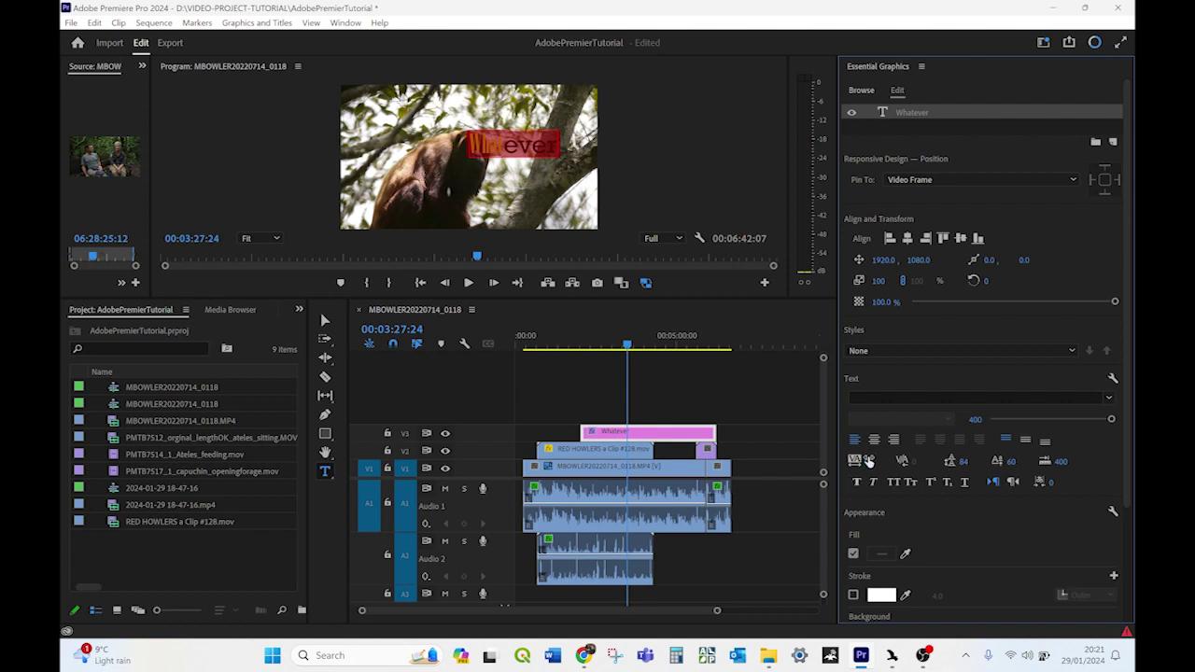
{"action": "left_click_drag", "start_coordinate": [866, 461], "coordinate": [879, 470]}
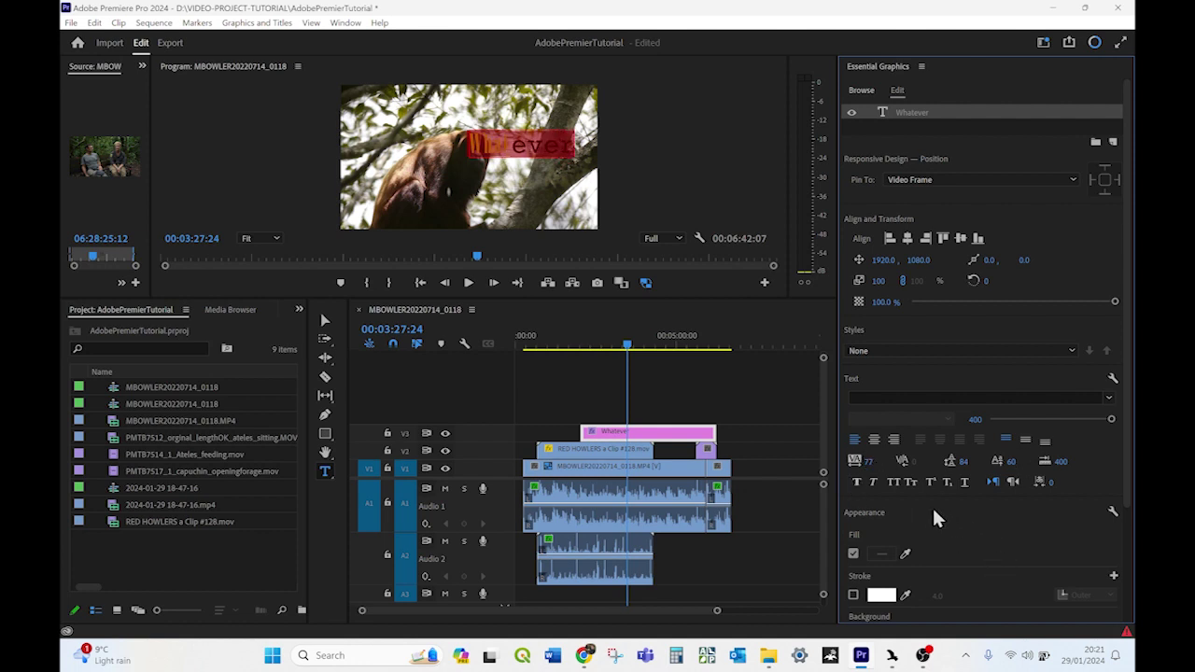
{"action": "left_click", "coordinate": [872, 481]}
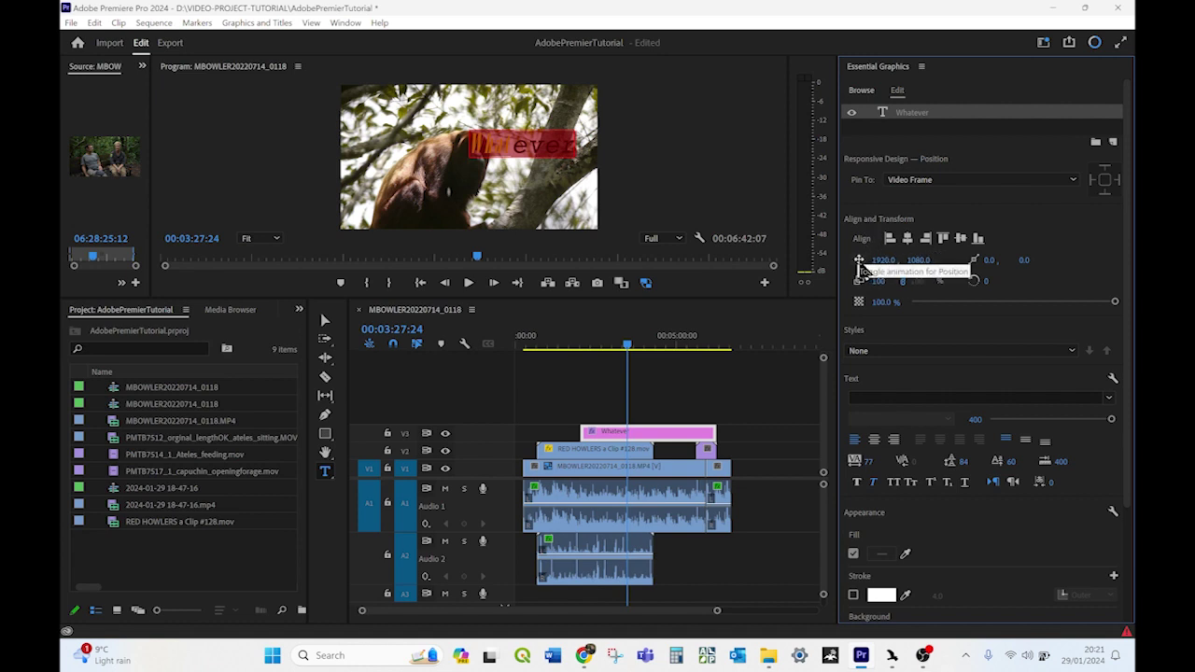
Reposition the title to the lower left of the frame at X 596.
{"action": "left_click_drag", "start_coordinate": [882, 260], "coordinate": [10, 259]}
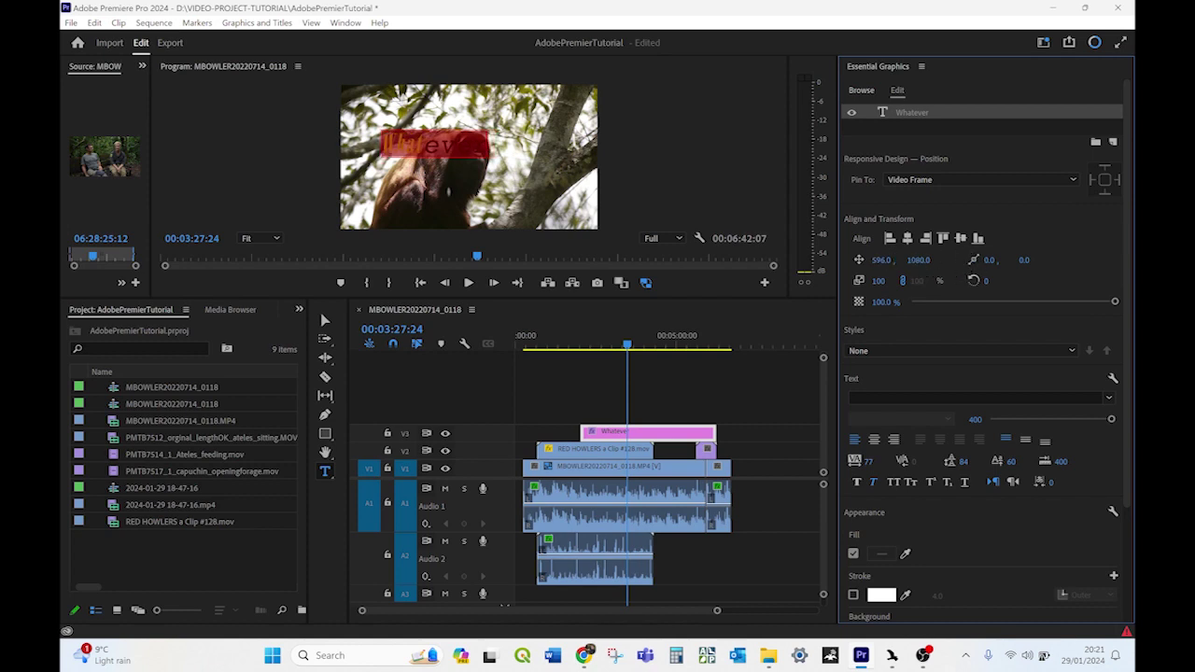
{"action": "left_click_drag", "start_coordinate": [917, 260], "coordinate": [1120, 259]}
{"action": "left_click", "coordinate": [531, 212]}
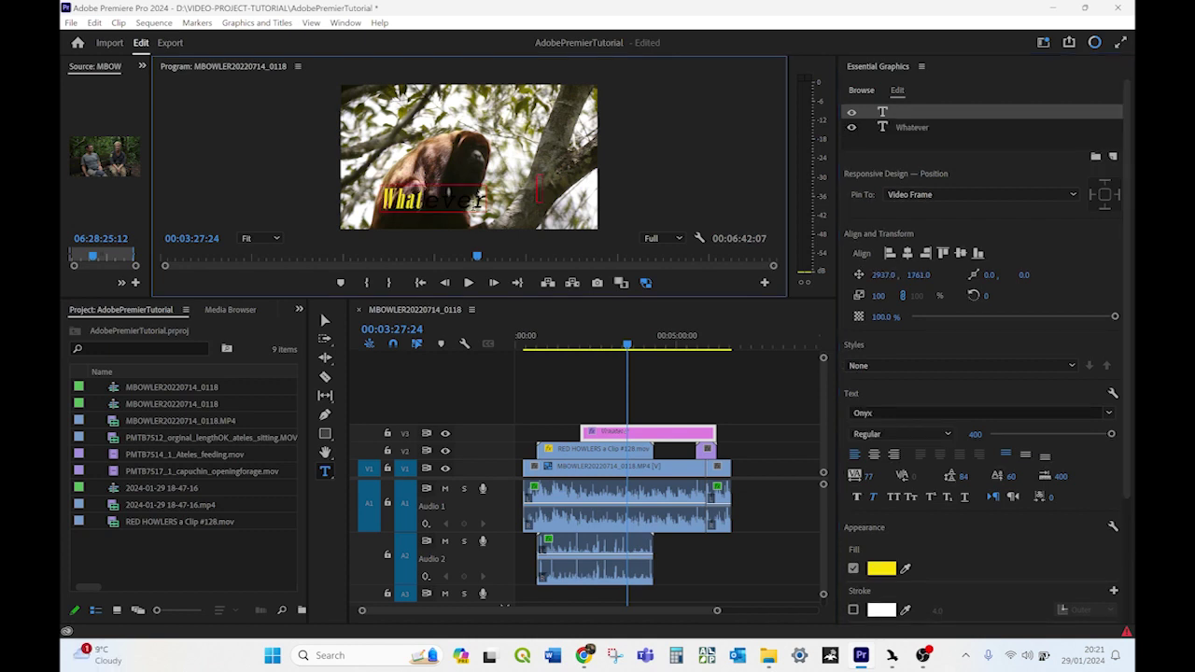
Clear the empty top text layer from the graphic.
{"action": "left_click", "coordinate": [904, 112]}
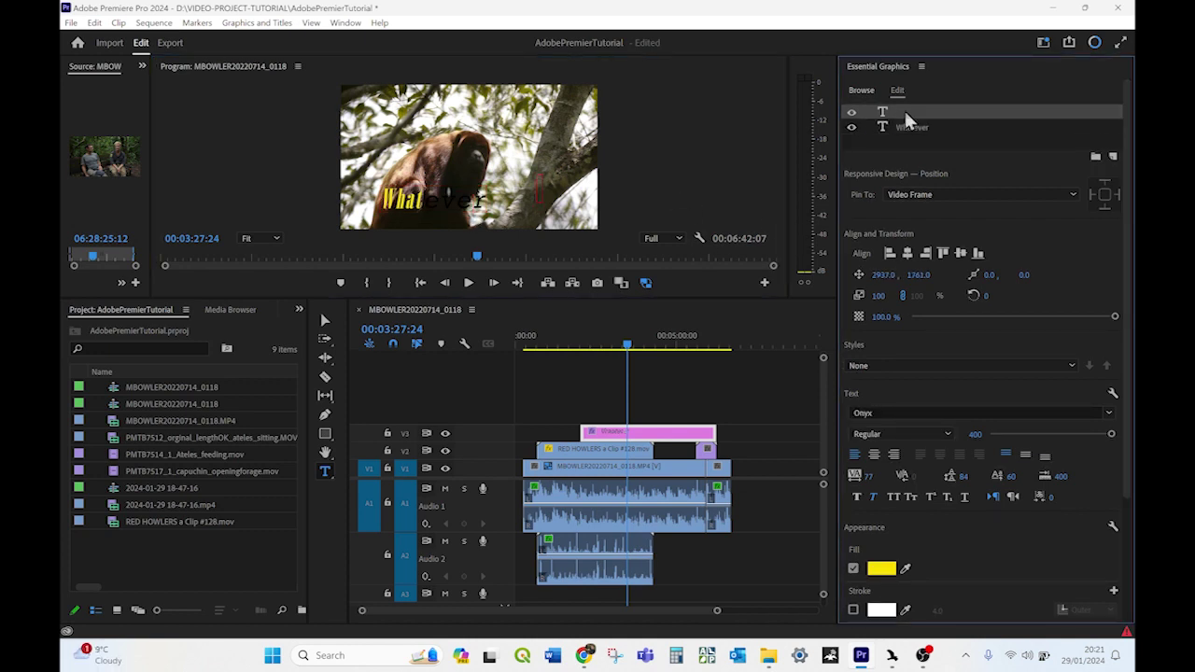
{"action": "right_click", "coordinate": [903, 109]}
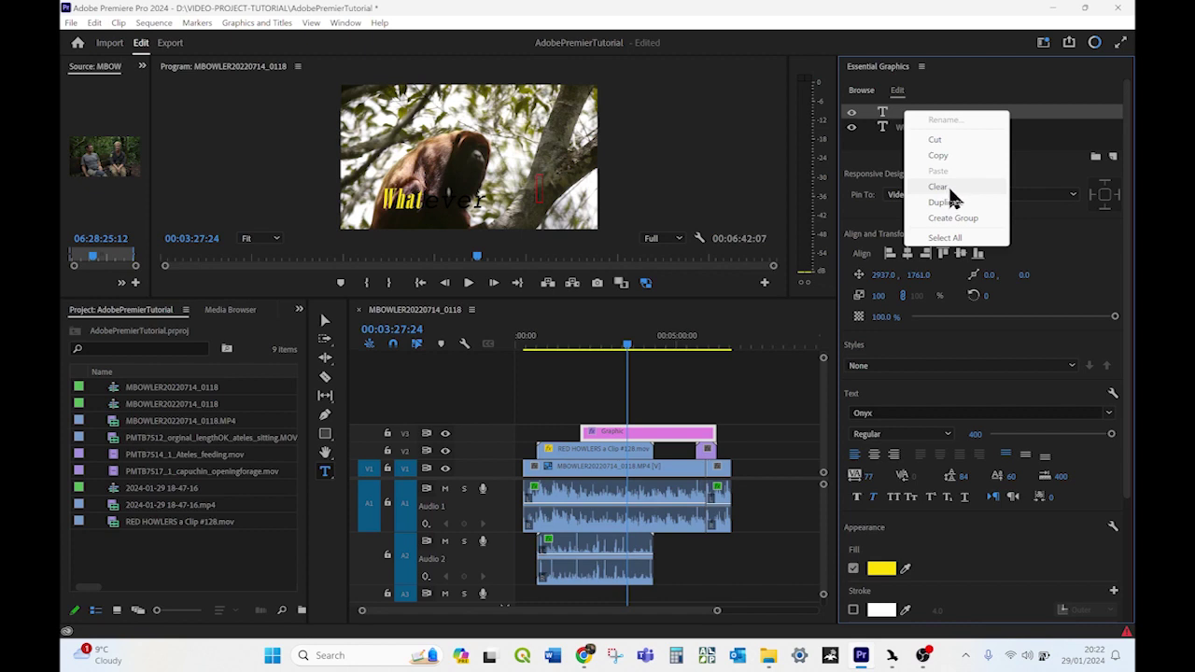
{"action": "left_click", "coordinate": [950, 188]}
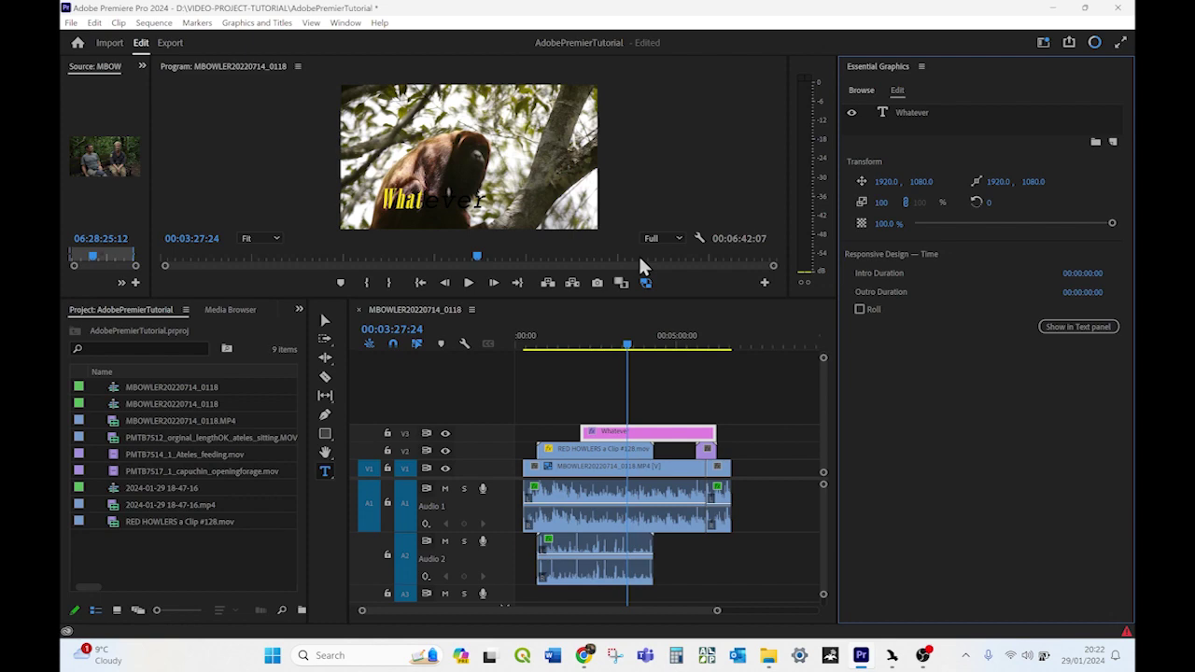
Save the project and ripple-trim the interview clip's start, shortening the sequence to 00:06:26:17.
{"action": "left_click", "coordinate": [71, 22]}
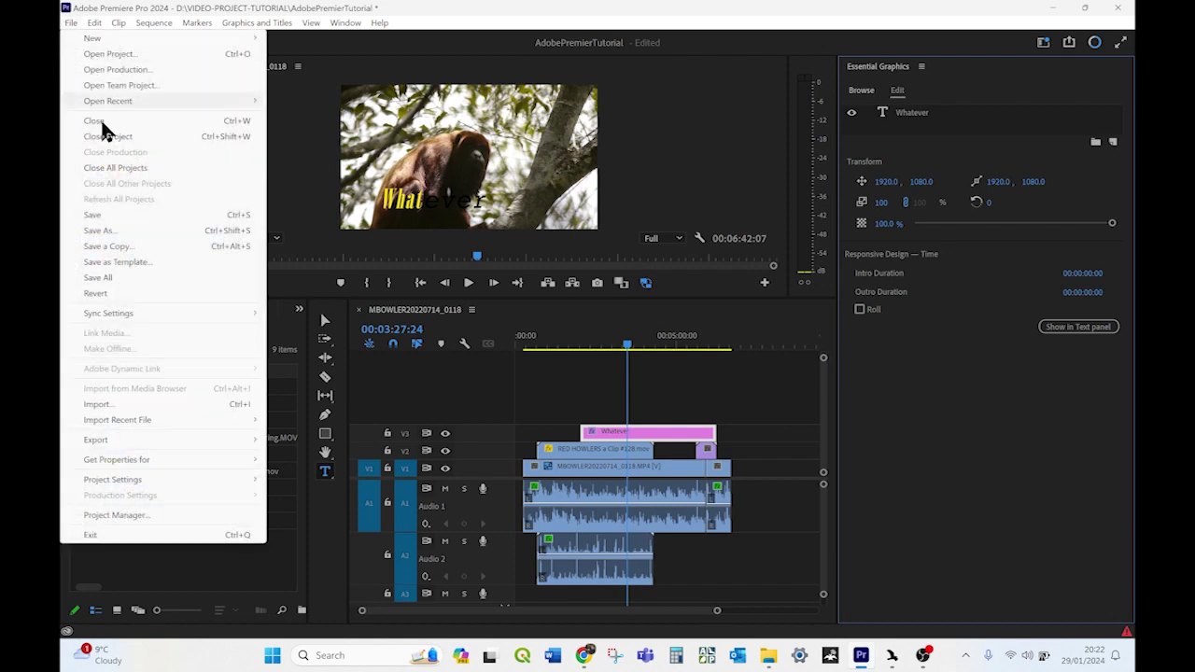
{"action": "left_click", "coordinate": [109, 215]}
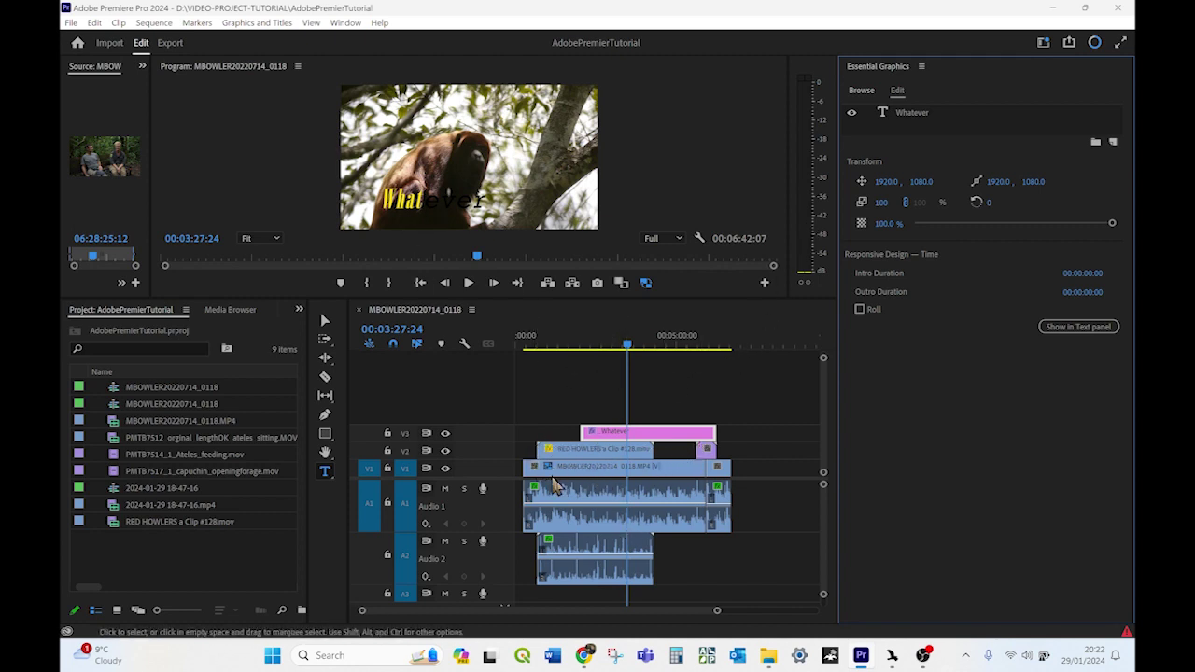
{"action": "left_click", "coordinate": [520, 476]}
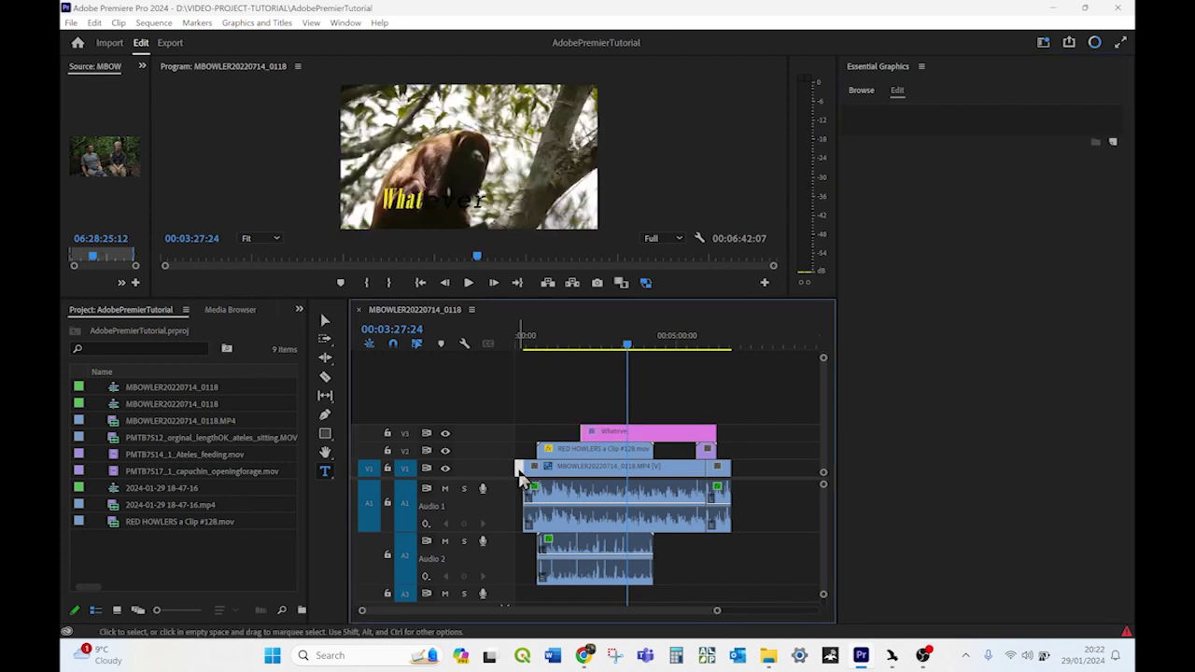
{"action": "left_click_drag", "start_coordinate": [520, 476], "coordinate": [523, 466]}
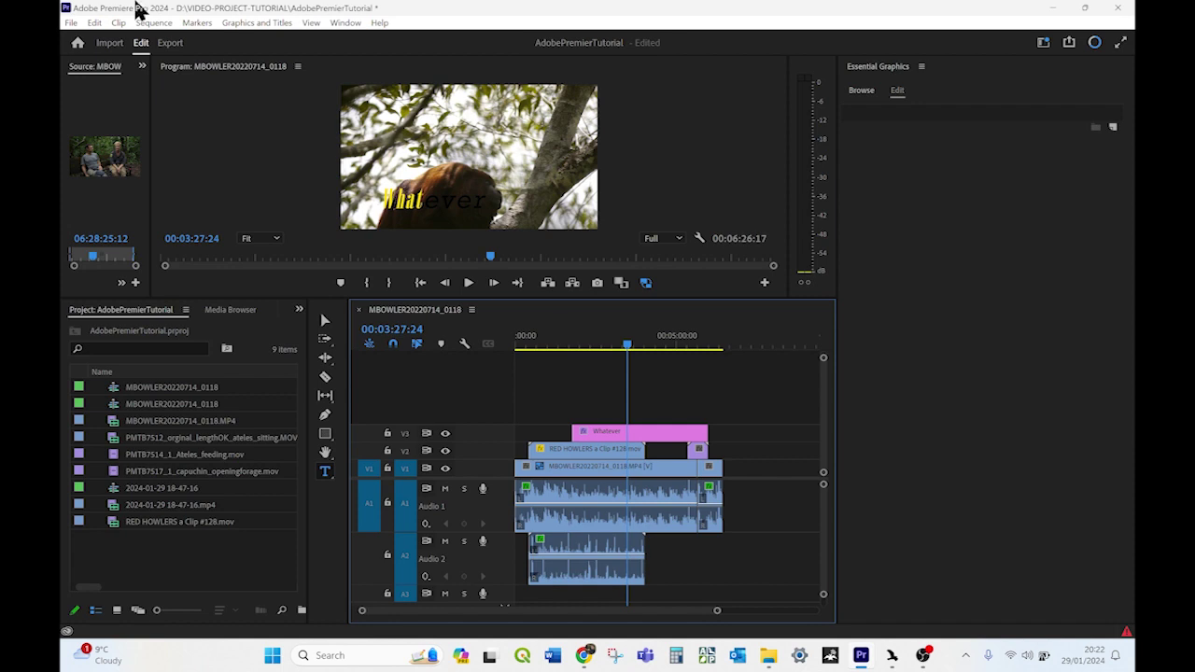
Name the export file VideoTutorial1, dismissing the file-already-exists warning.
{"action": "left_click", "coordinate": [172, 44]}
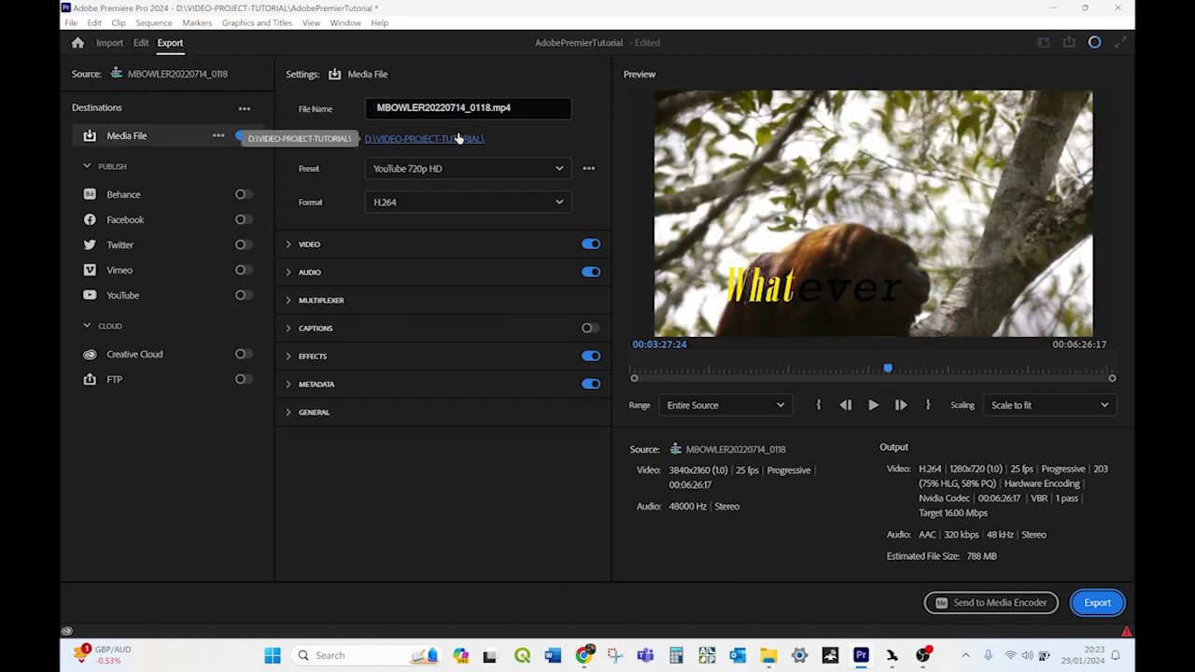
{"action": "left_click", "coordinate": [436, 104]}
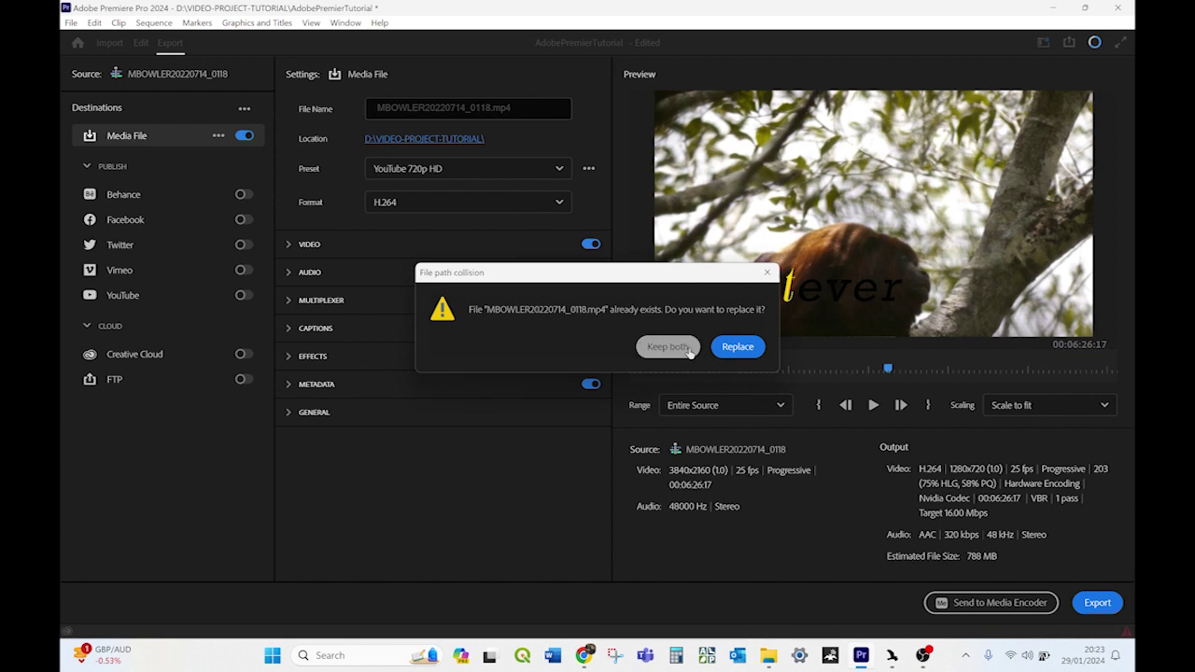
{"action": "left_click", "coordinate": [768, 272]}
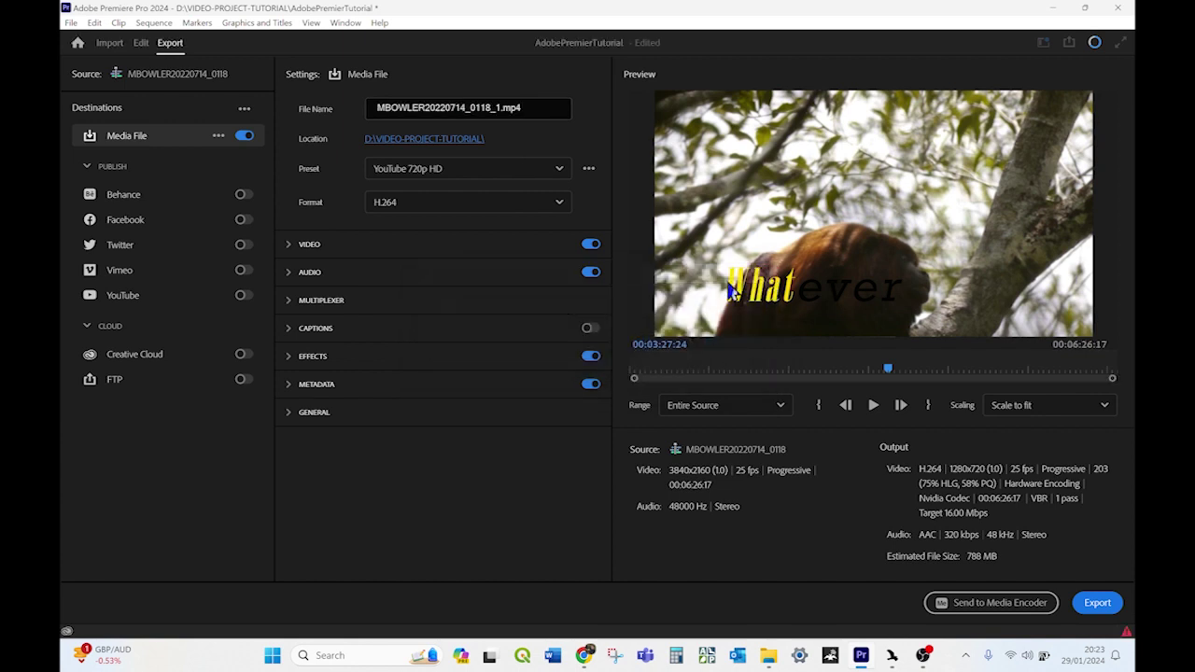
{"action": "left_click", "coordinate": [466, 105]}
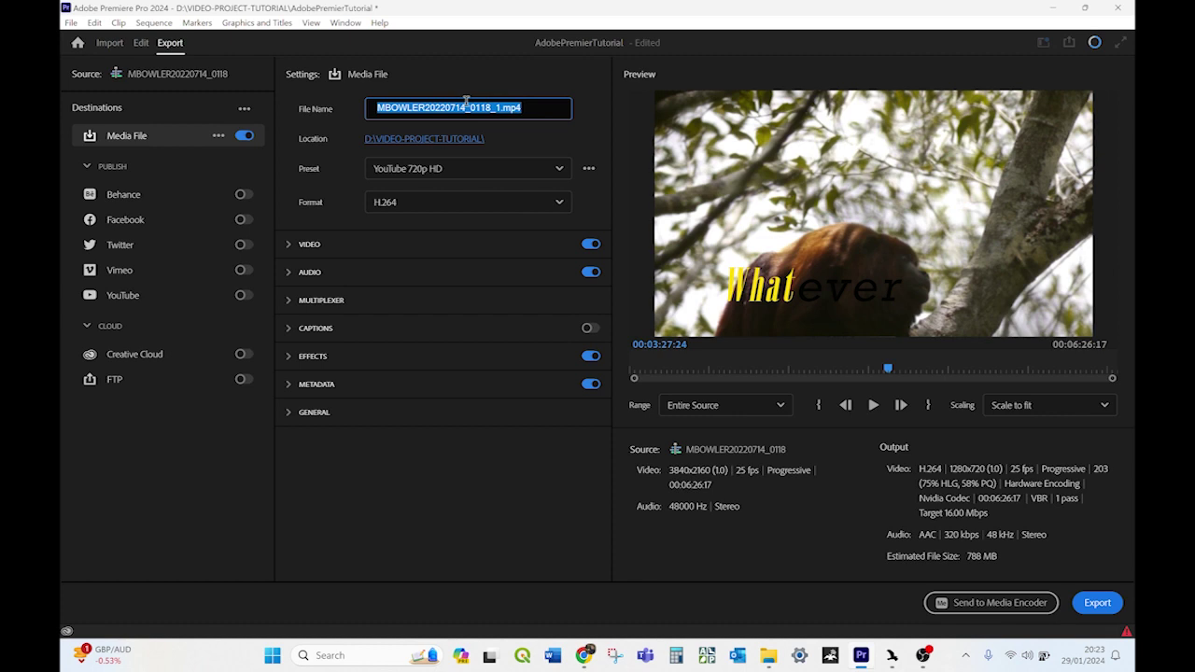
{"action": "type", "text": "V"}
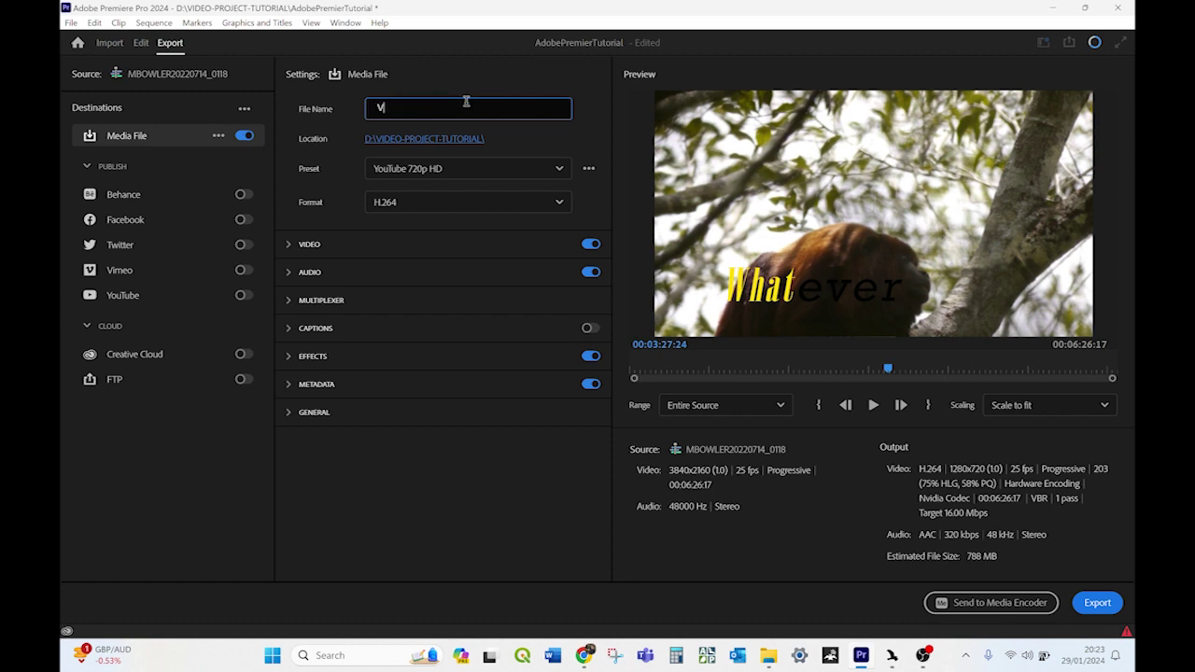
{"action": "type", "text": "ideo1utorial"}
{"action": "type", "text": "1"}
Set the export location to the D:\VIDEO-PROJECT-TUTORIAL folder.
{"action": "left_click", "coordinate": [416, 138]}
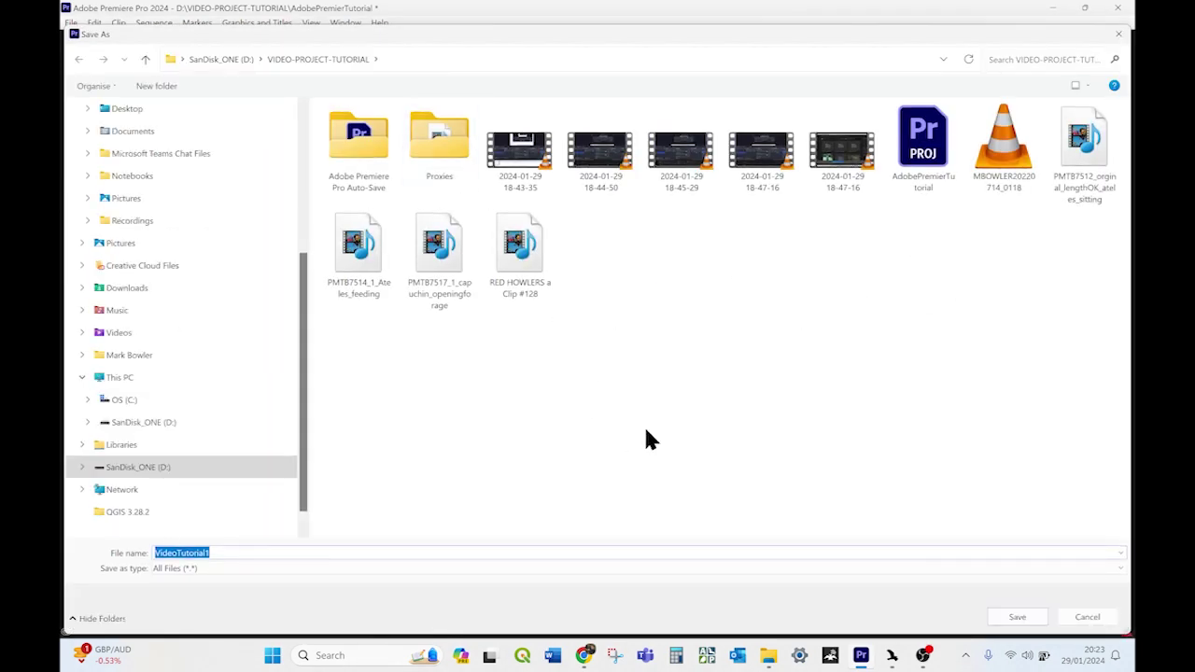
{"action": "left_click", "coordinate": [1019, 620]}
{"action": "left_click", "coordinate": [477, 180]}
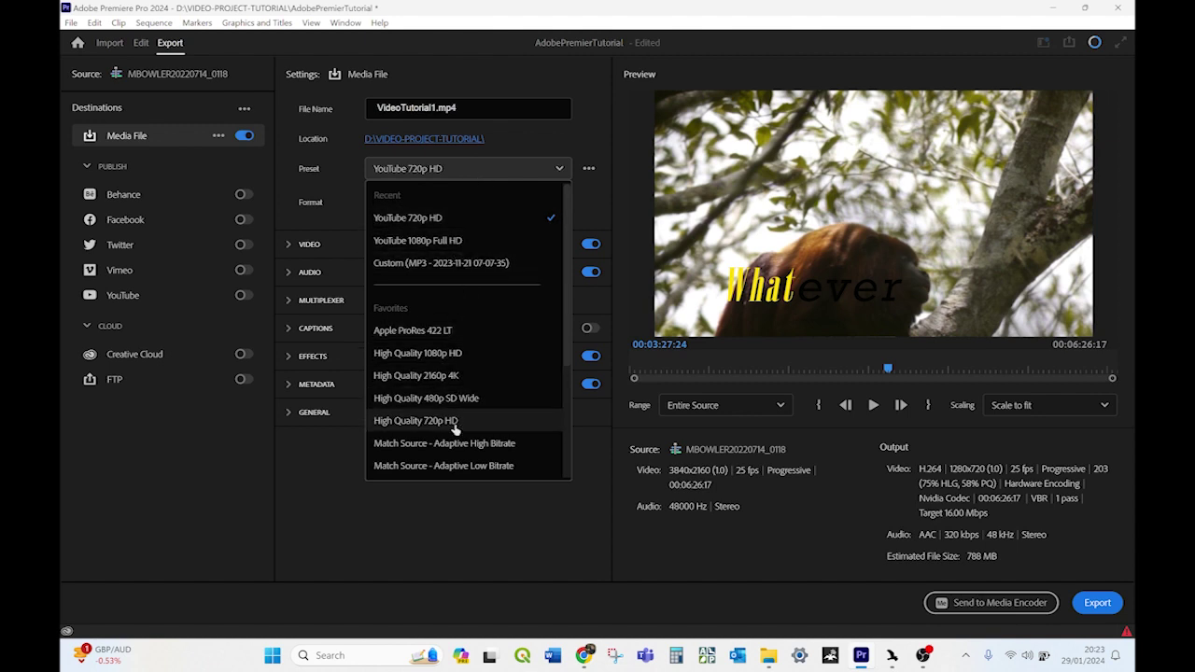
Keep the YouTube 720p HD preset with H.264 format, then bring up preset management options.
{"action": "left_click", "coordinate": [513, 179]}
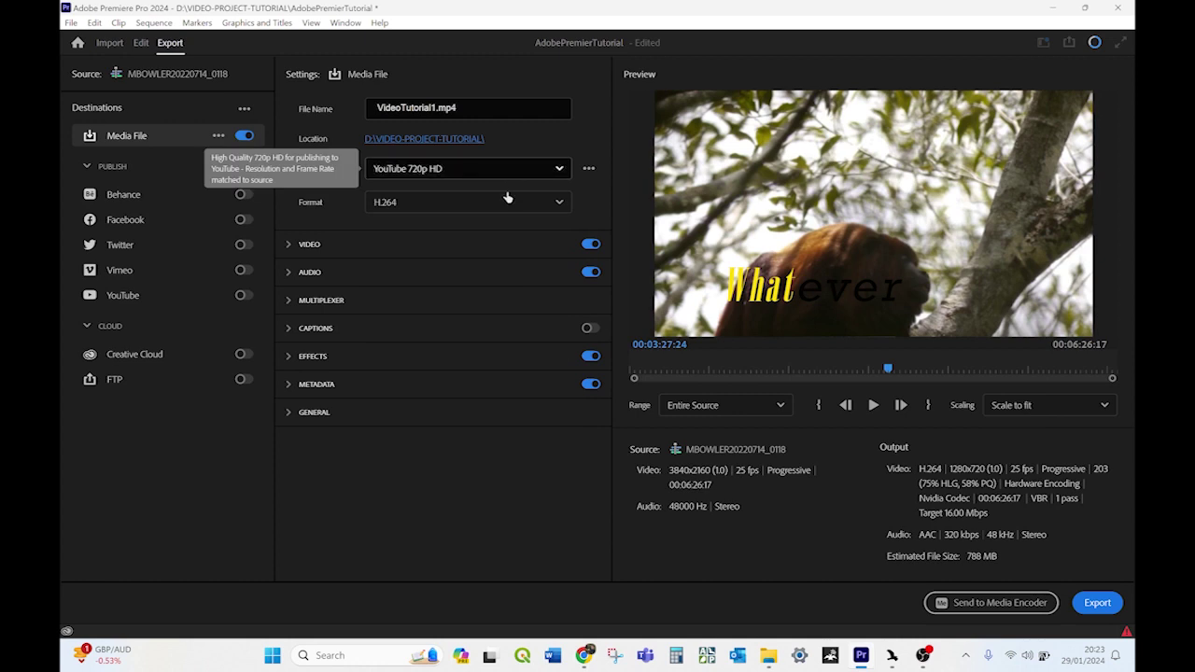
{"action": "left_click", "coordinate": [504, 202]}
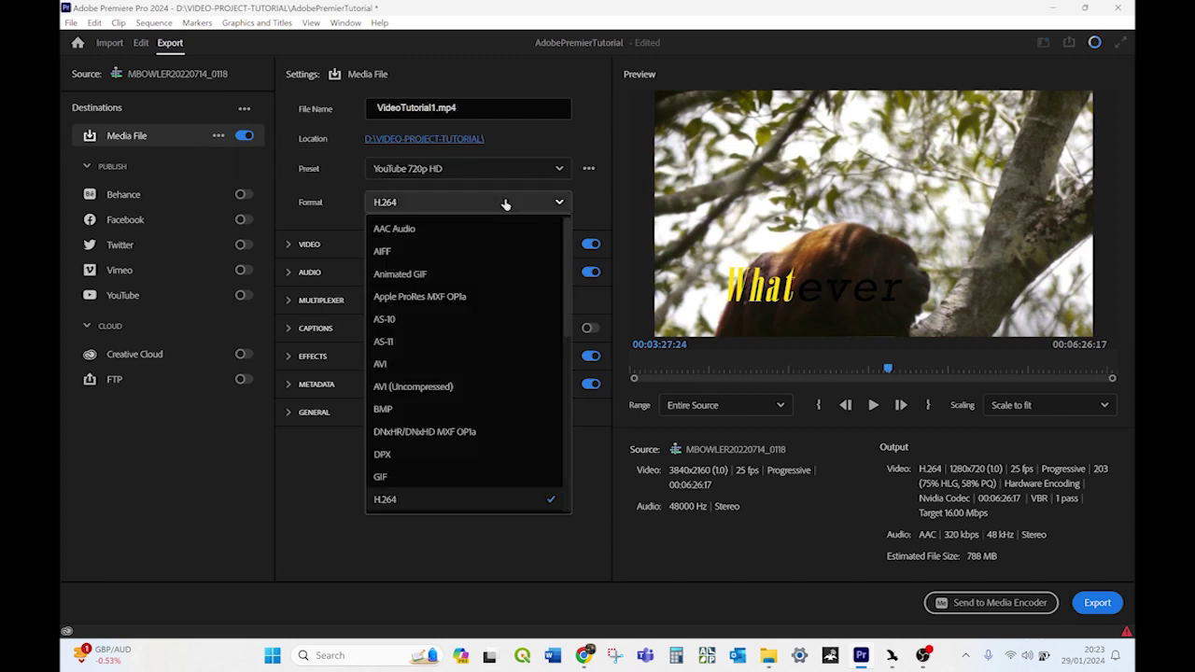
{"action": "left_click", "coordinate": [504, 203]}
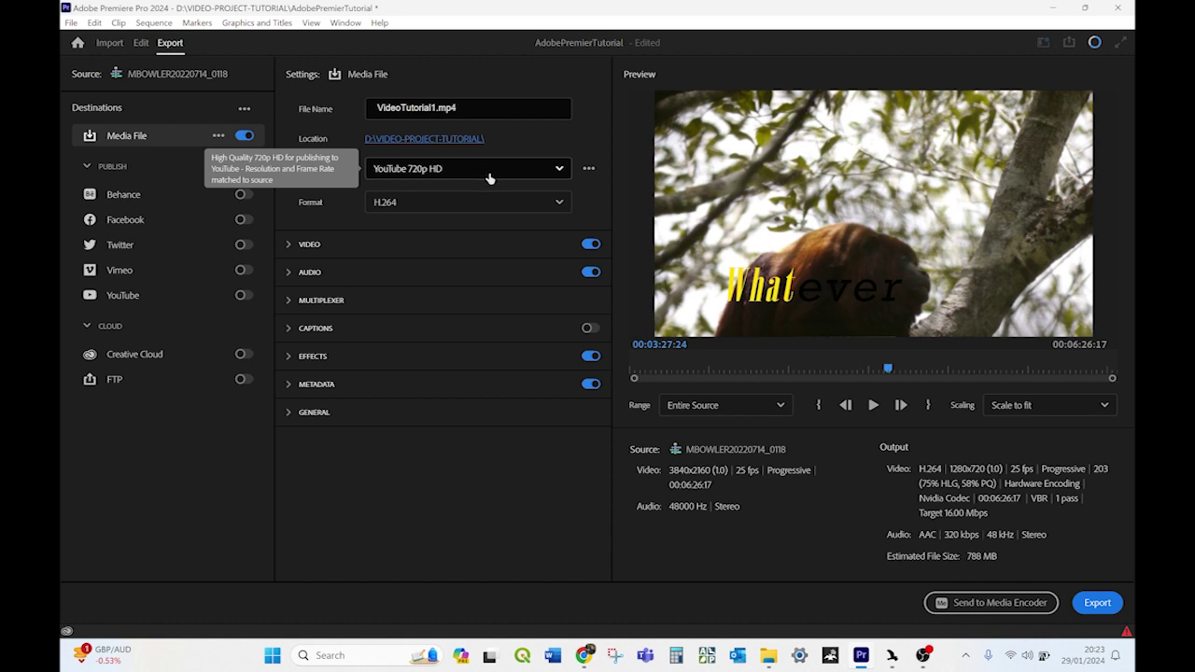
{"action": "left_click", "coordinate": [486, 173]}
{"action": "left_click", "coordinate": [491, 174]}
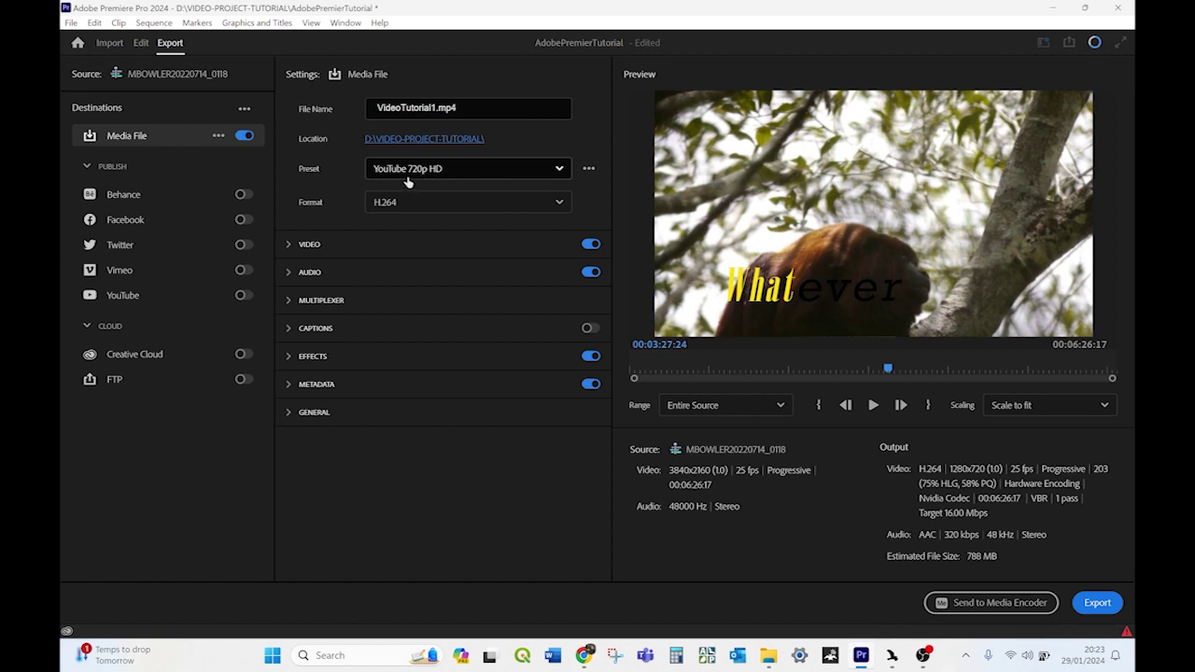
{"action": "left_click", "coordinate": [453, 207]}
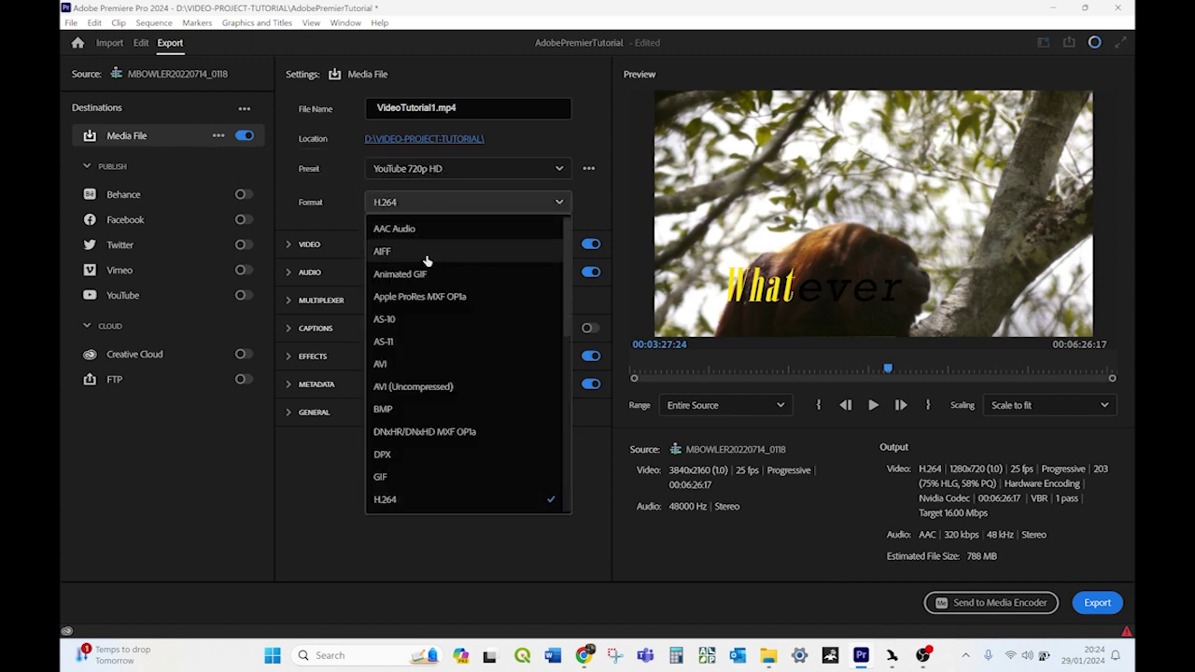
{"action": "scroll", "coordinate": [392, 506], "scroll_direction": "down", "scroll_amount": 2}
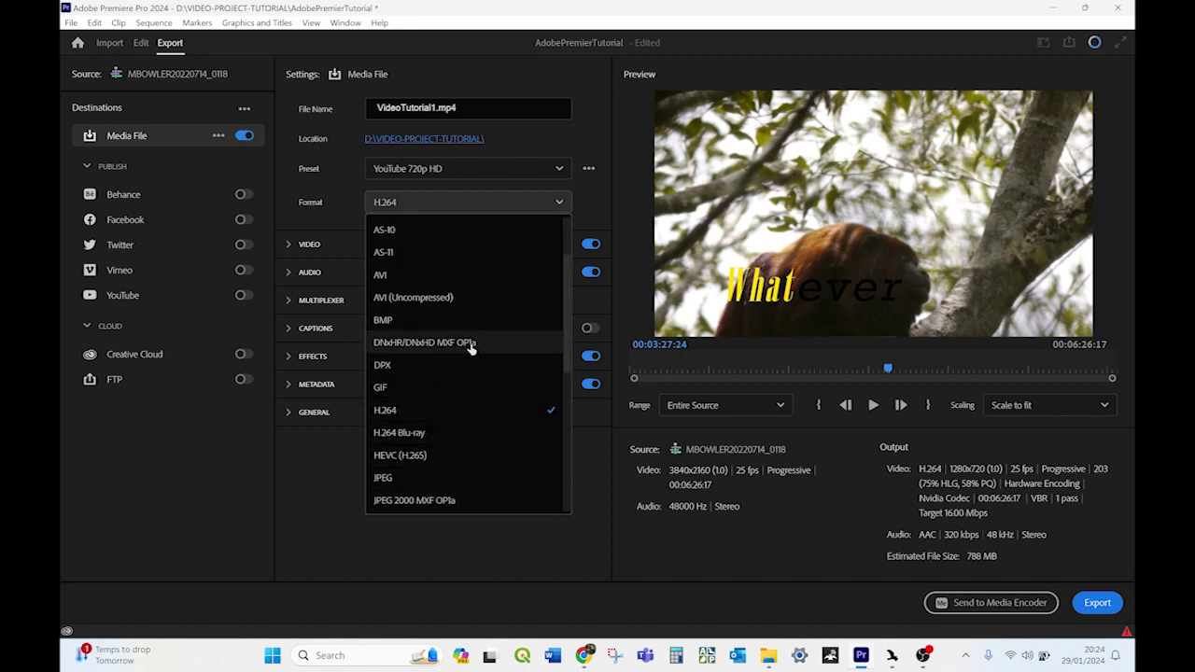
{"action": "scroll", "coordinate": [498, 224], "scroll_direction": "up", "scroll_amount": 1}
{"action": "left_click", "coordinate": [499, 173]}
{"action": "left_click", "coordinate": [499, 169]}
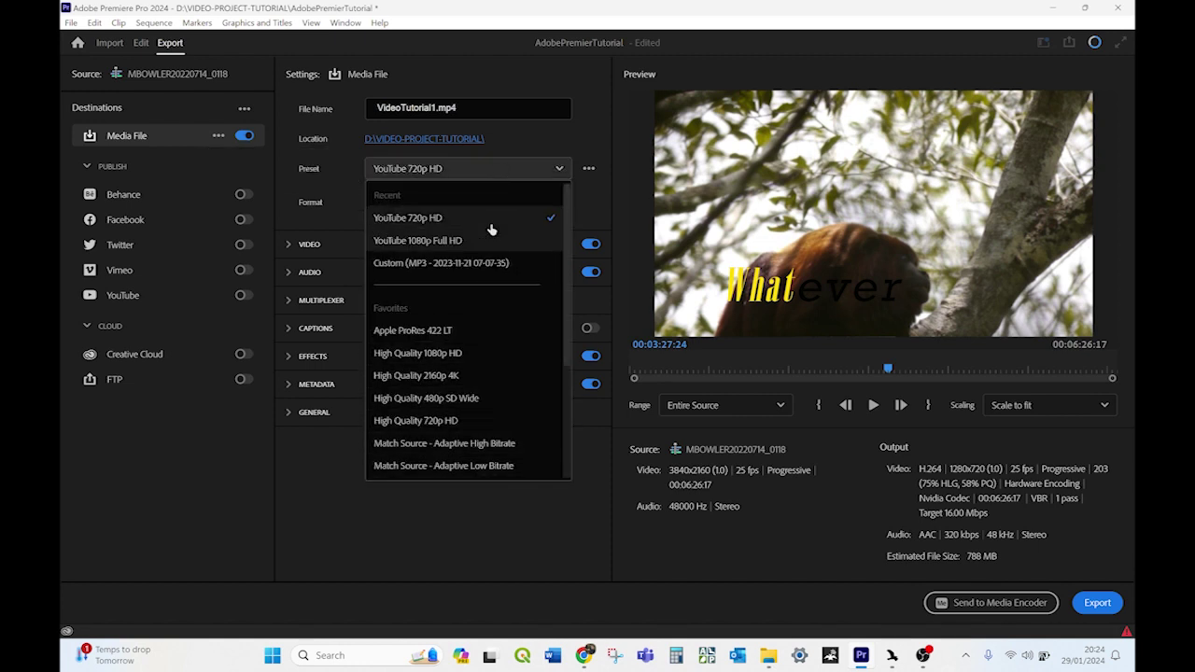
{"action": "left_click", "coordinate": [529, 174]}
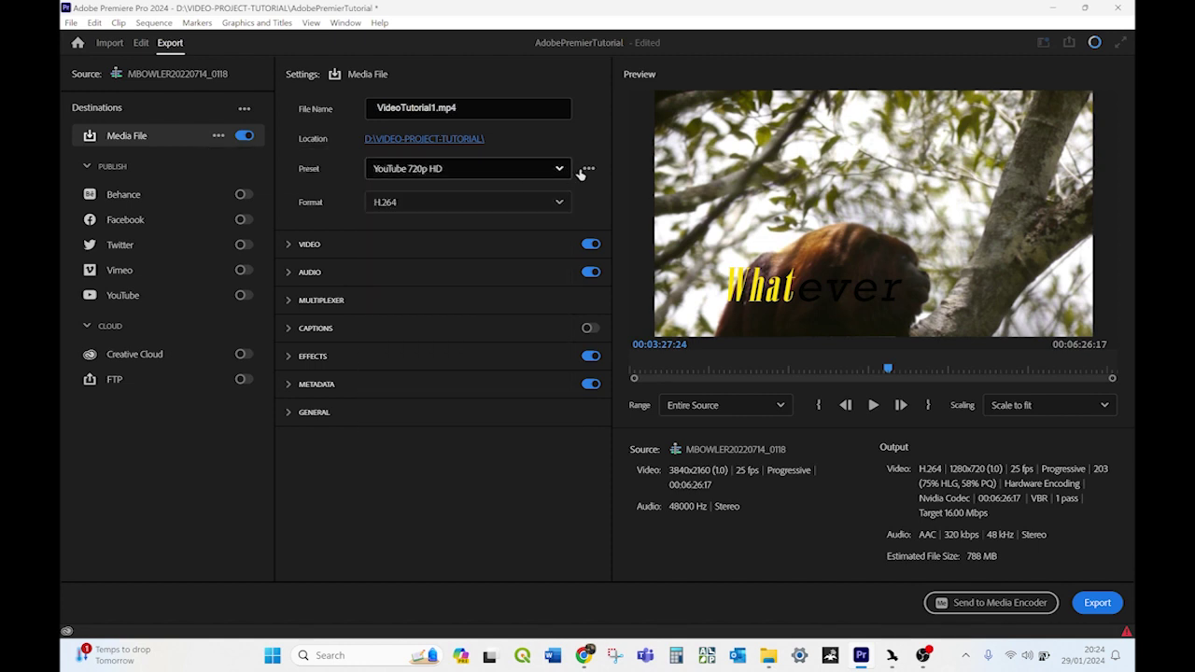
{"action": "left_click", "coordinate": [589, 169]}
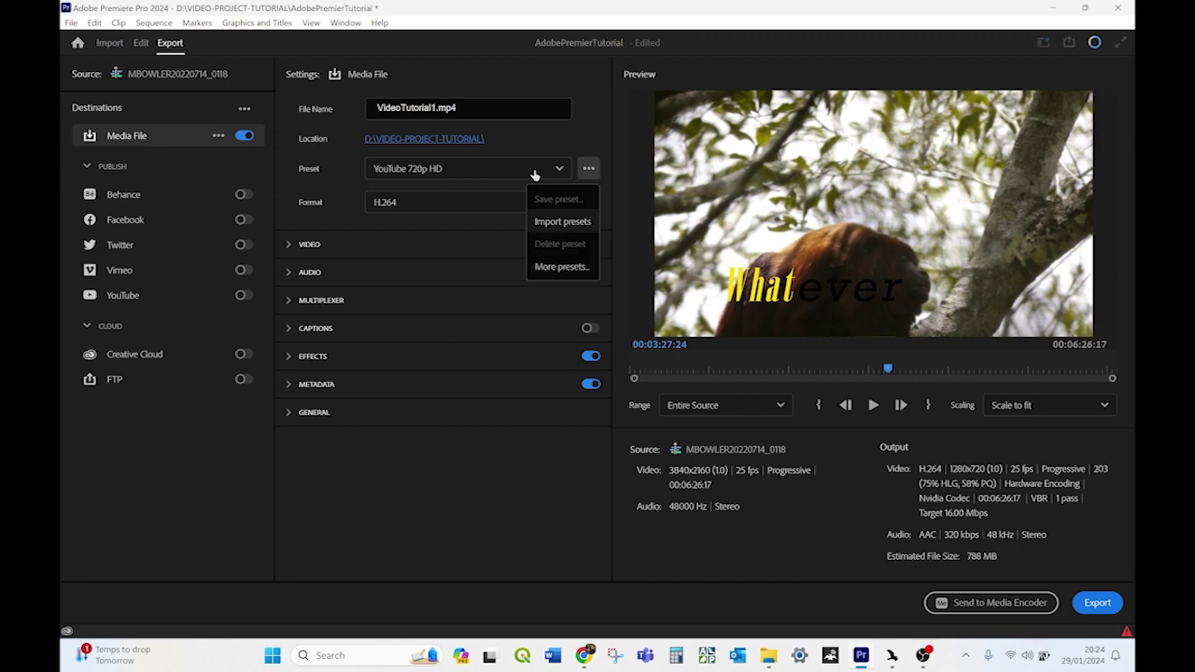
{"action": "left_click", "coordinate": [564, 267]}
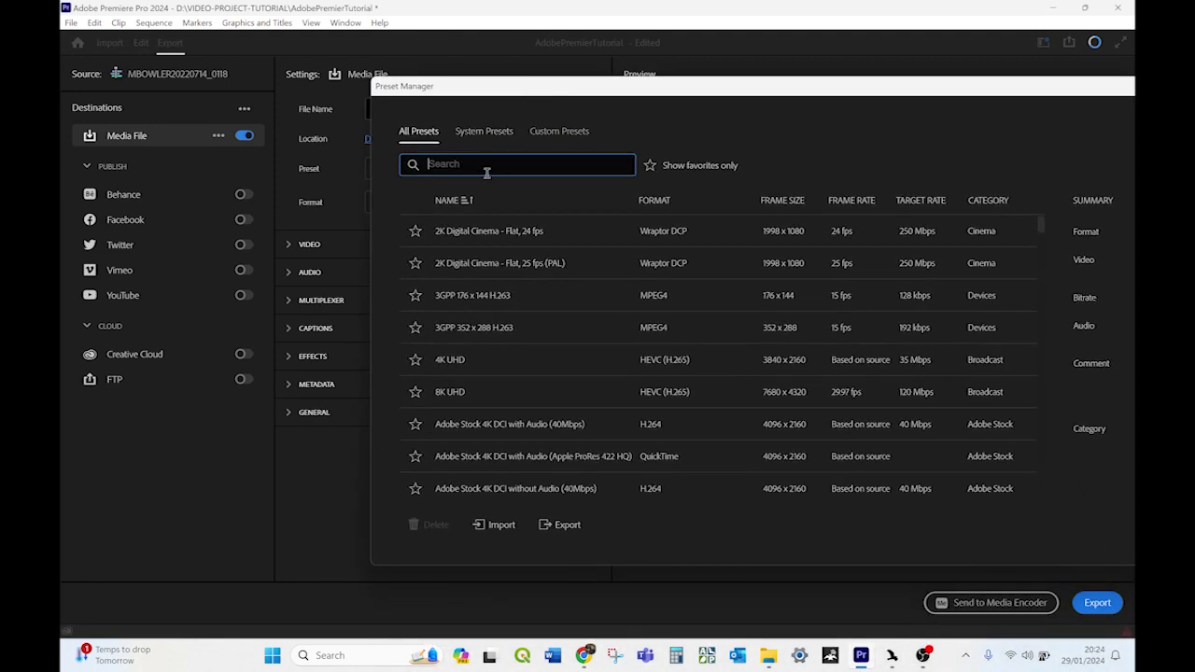
{"action": "type", "text": "yout"}
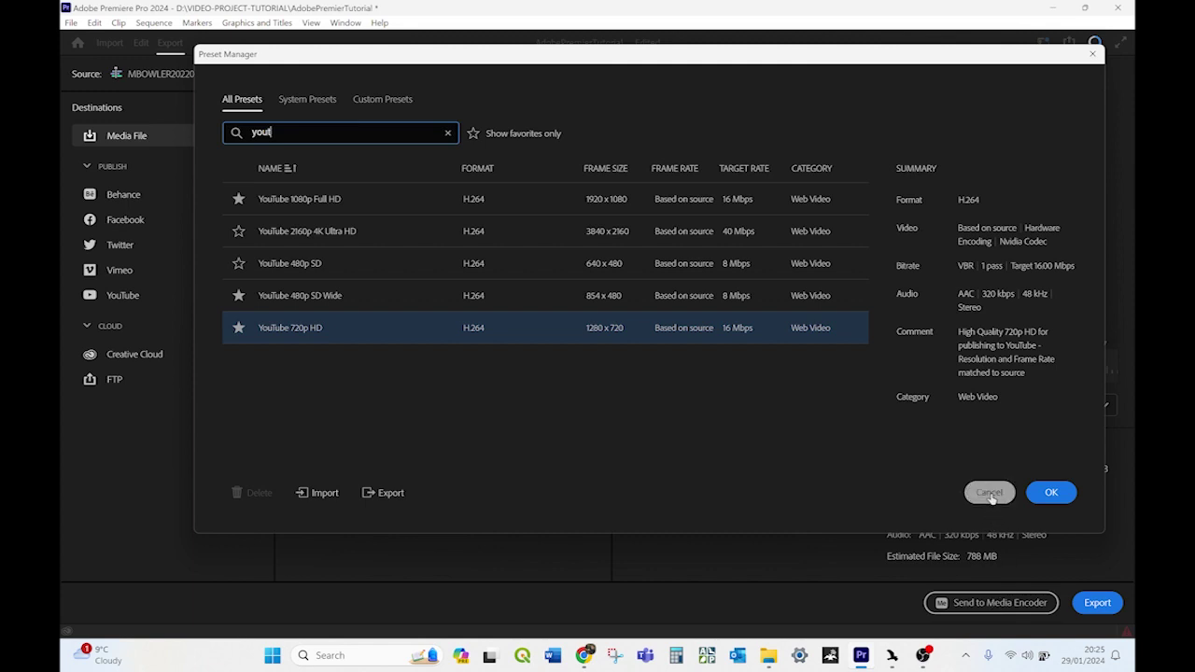
{"action": "left_click", "coordinate": [989, 493]}
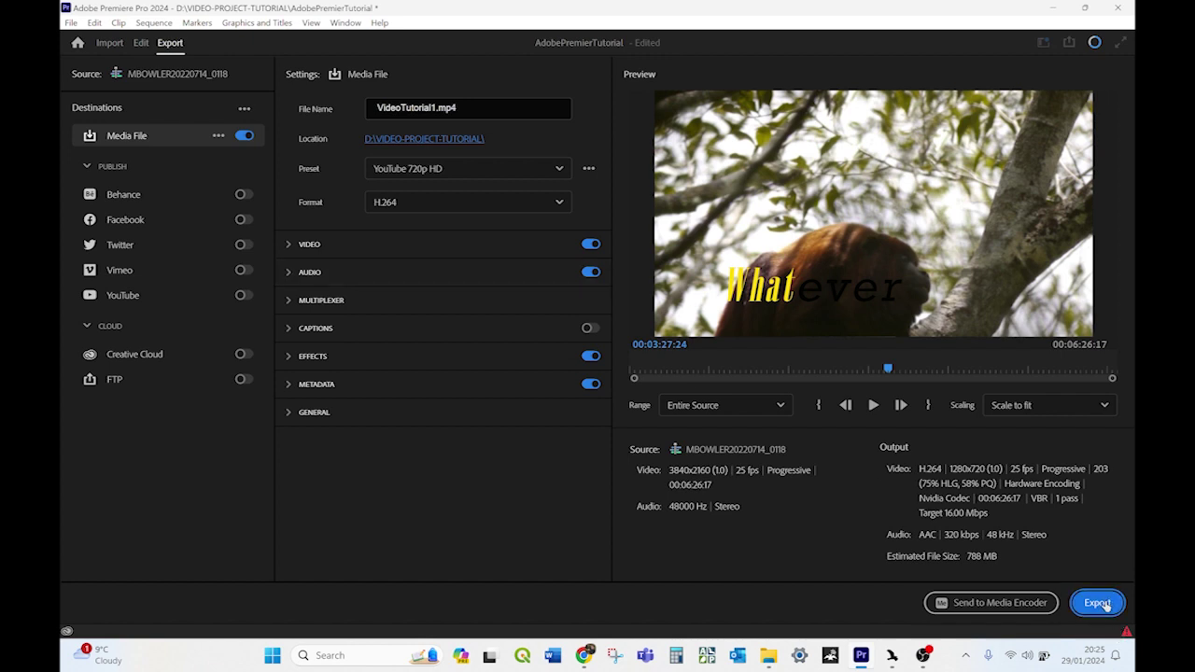
Launch the export of VideoTutorial1.mp4 at YouTube 720p HD, estimated 788 MB.
{"action": "left_click", "coordinate": [1097, 603]}
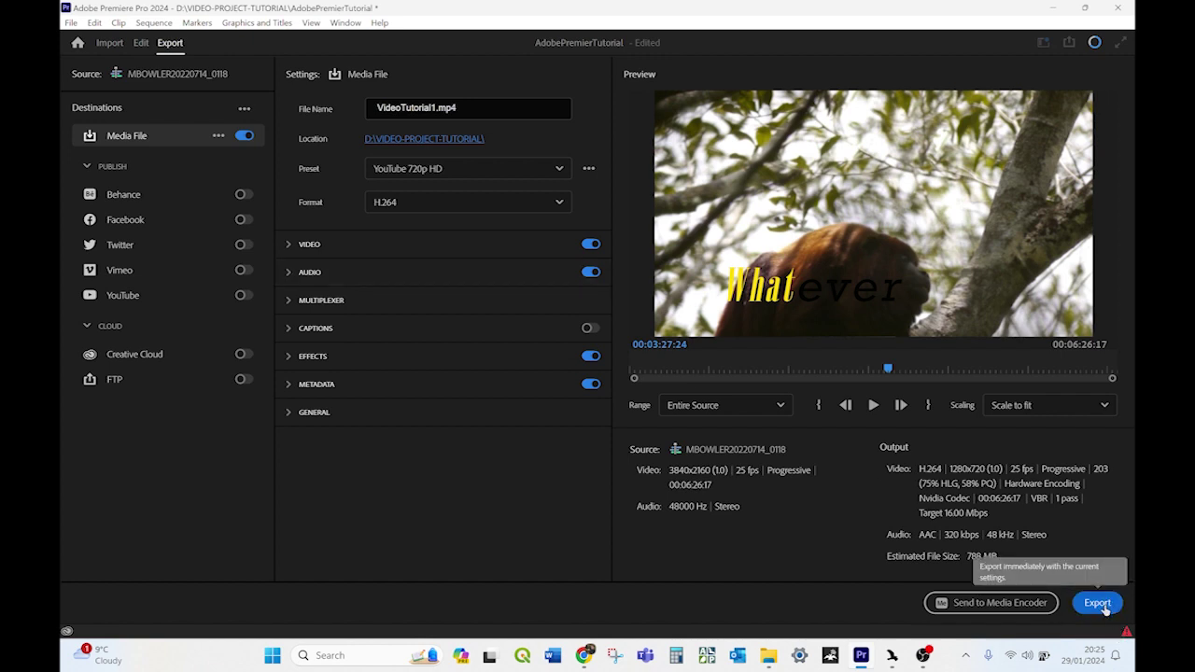